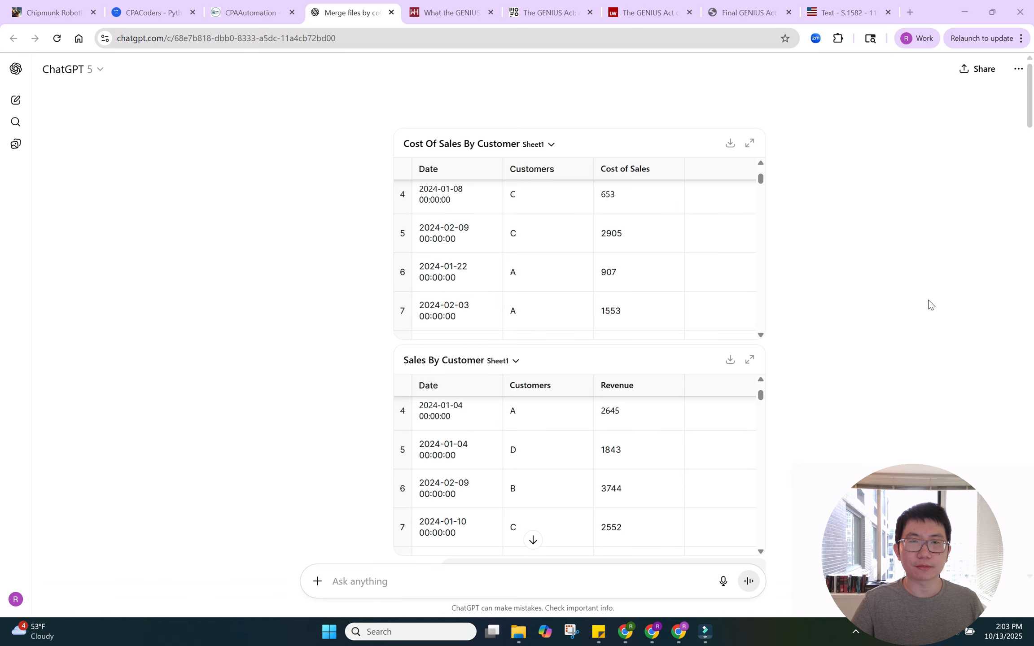
Review the file-merge conversation from the two uploaded sales tables through to the Merged_Customer_Data.xlsx download.
{"action": "scroll", "coordinate": [907, 335], "scroll_direction": "down", "scroll_amount": 4}
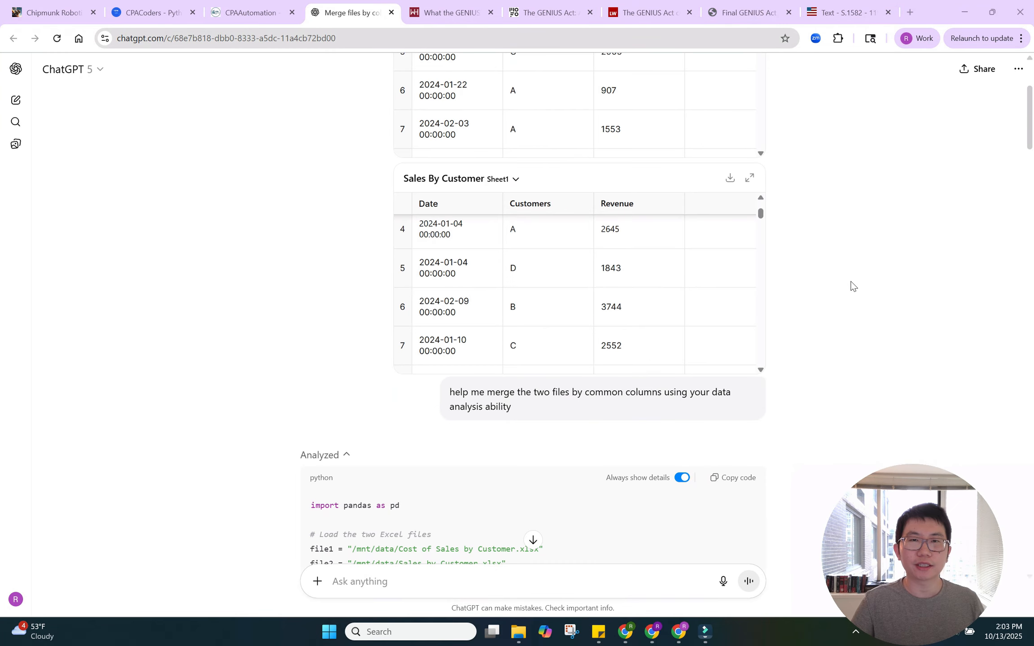
{"action": "scroll", "coordinate": [849, 286], "scroll_direction": "down", "scroll_amount": 3}
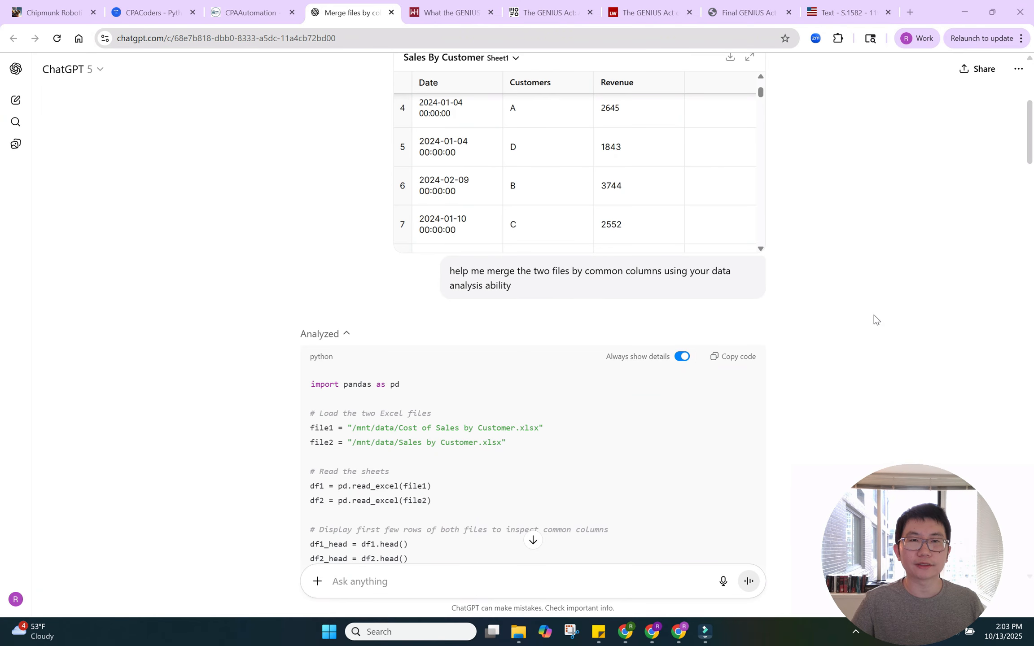
{"action": "scroll", "coordinate": [874, 315], "scroll_direction": "down", "scroll_amount": 15}
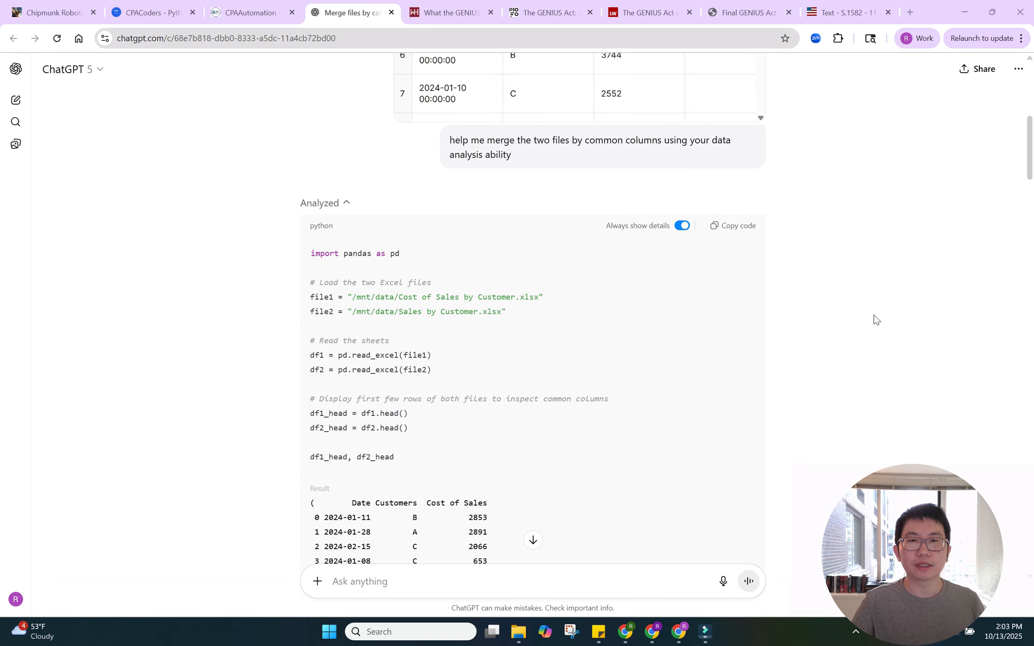
{"action": "scroll", "coordinate": [874, 315], "scroll_direction": "down", "scroll_amount": 20}
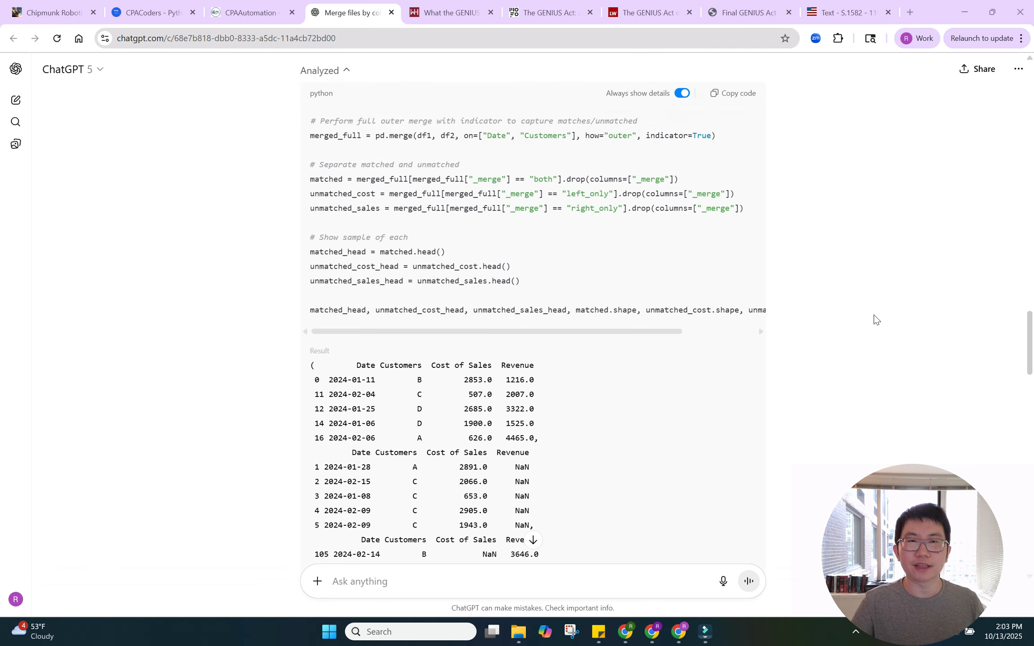
{"action": "scroll", "coordinate": [874, 315], "scroll_direction": "down", "scroll_amount": 2}
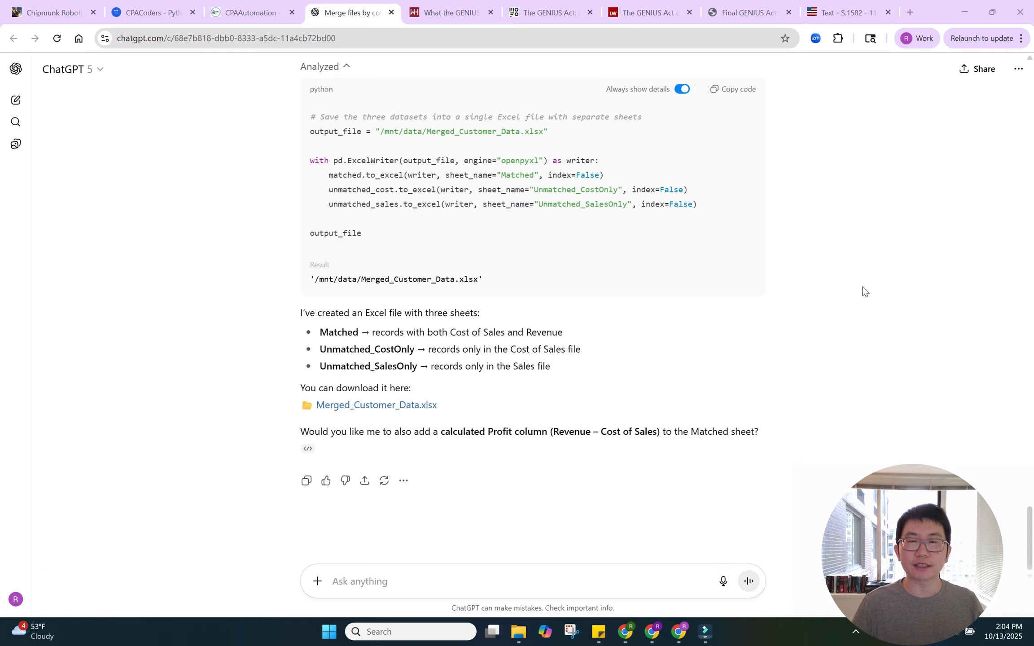
{"action": "scroll", "coordinate": [844, 333], "scroll_direction": "up", "scroll_amount": 20}
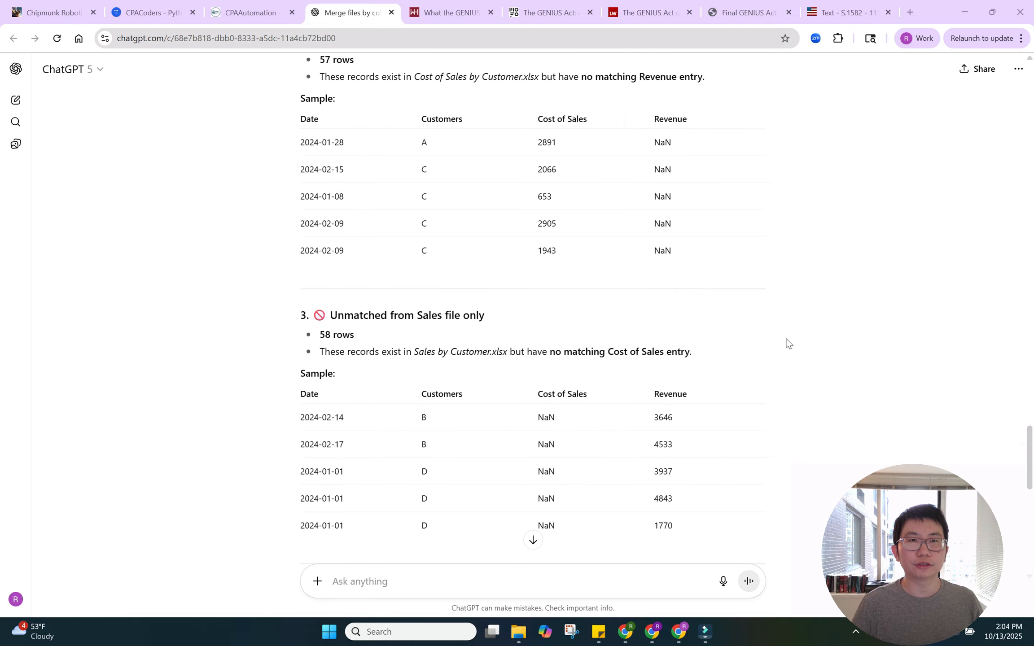
{"action": "scroll", "coordinate": [789, 343], "scroll_direction": "up", "scroll_amount": 20}
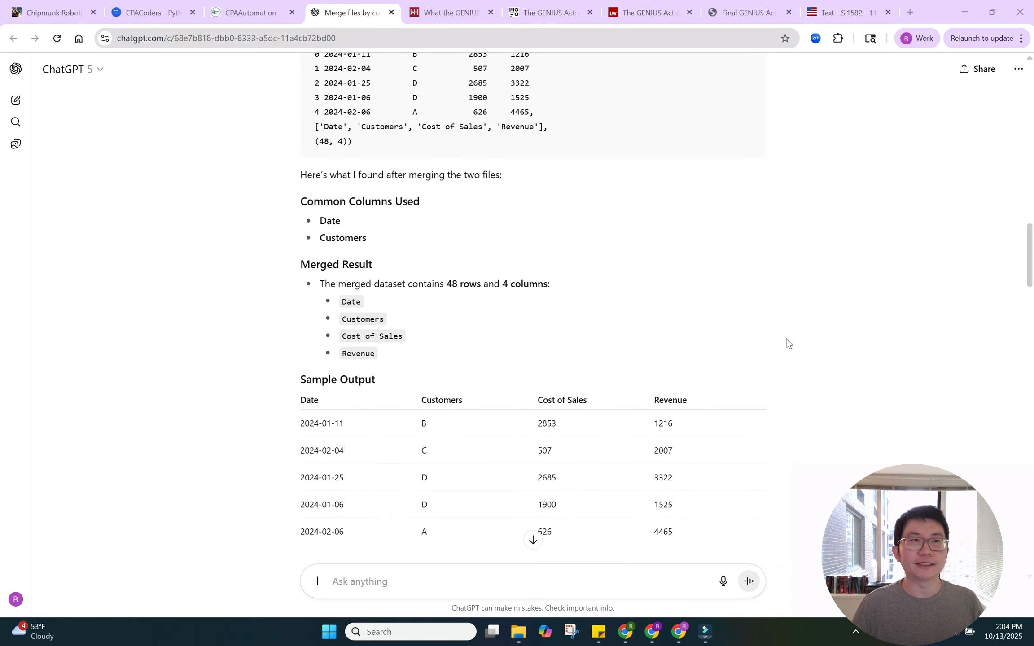
{"action": "scroll", "coordinate": [785, 342], "scroll_direction": "up", "scroll_amount": 3}
Examine the prompts asking to merge the files and return unmatched data, along with the matched and unmatched record breakdowns.
{"action": "scroll", "coordinate": [784, 342], "scroll_direction": "down", "scroll_amount": 6}
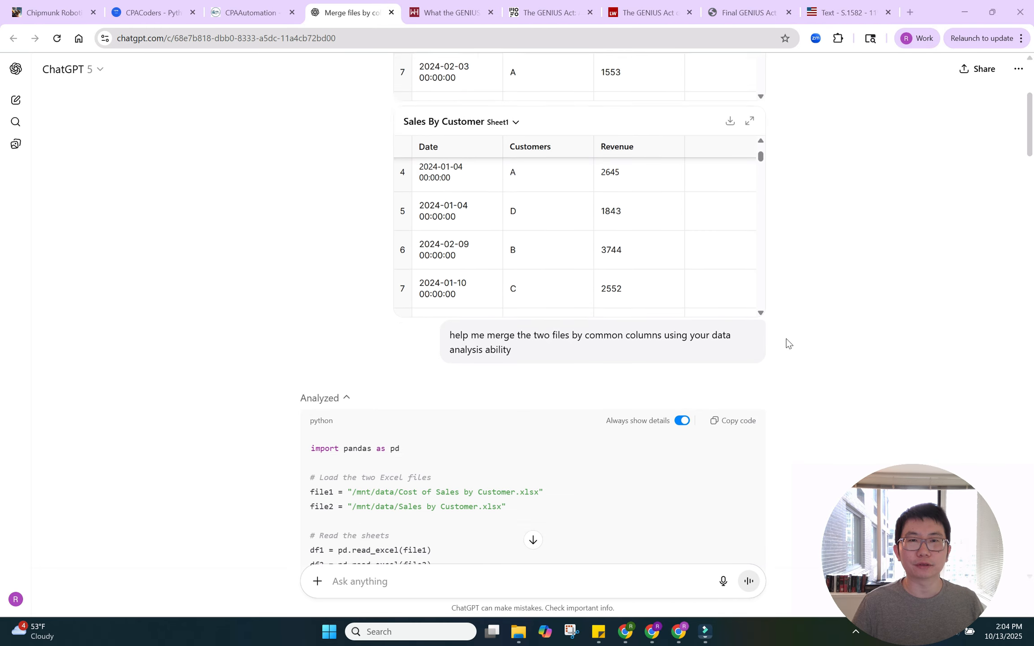
{"action": "left_click", "coordinate": [511, 289]}
{"action": "triple_click", "coordinate": [511, 290]}
{"action": "scroll", "coordinate": [872, 350], "scroll_direction": "down", "scroll_amount": 20}
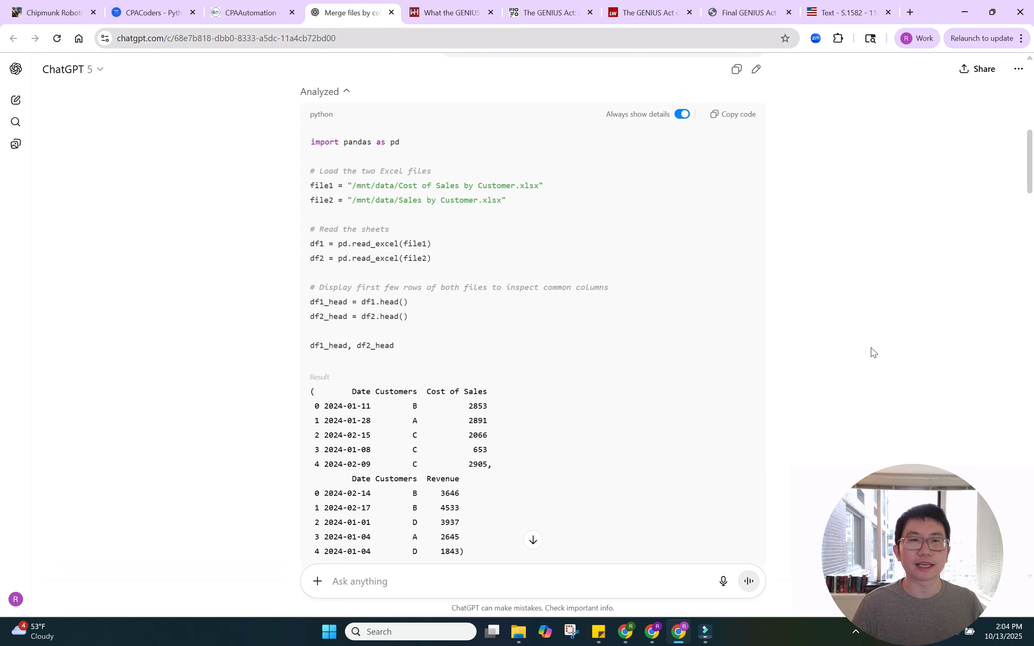
{"action": "scroll", "coordinate": [718, 314], "scroll_direction": "down", "scroll_amount": 8}
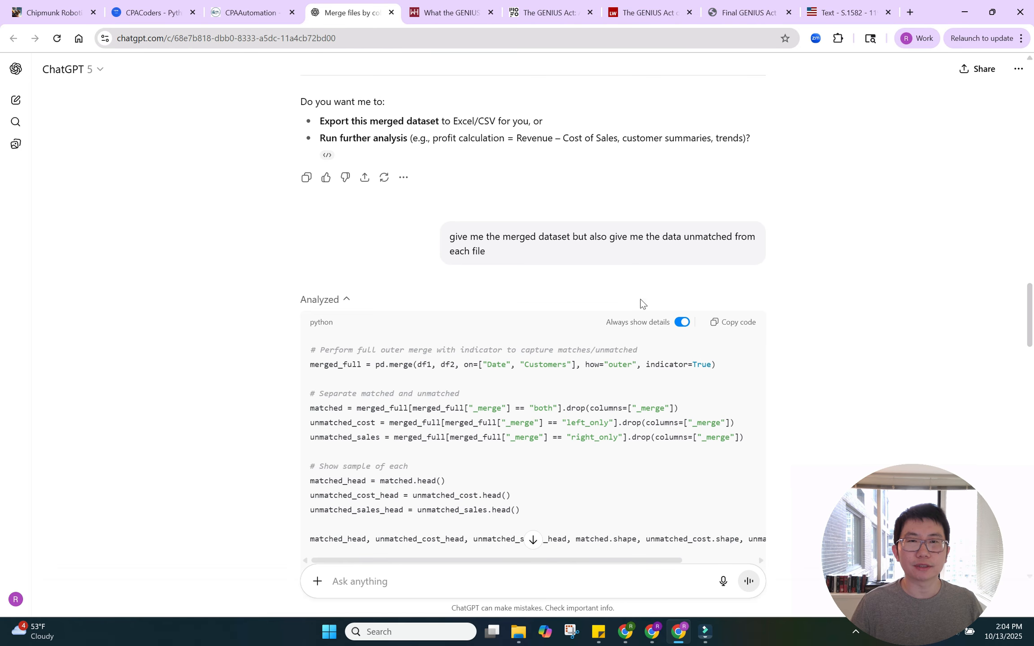
{"action": "left_click_drag", "start_coordinate": [498, 258], "coordinate": [437, 228]}
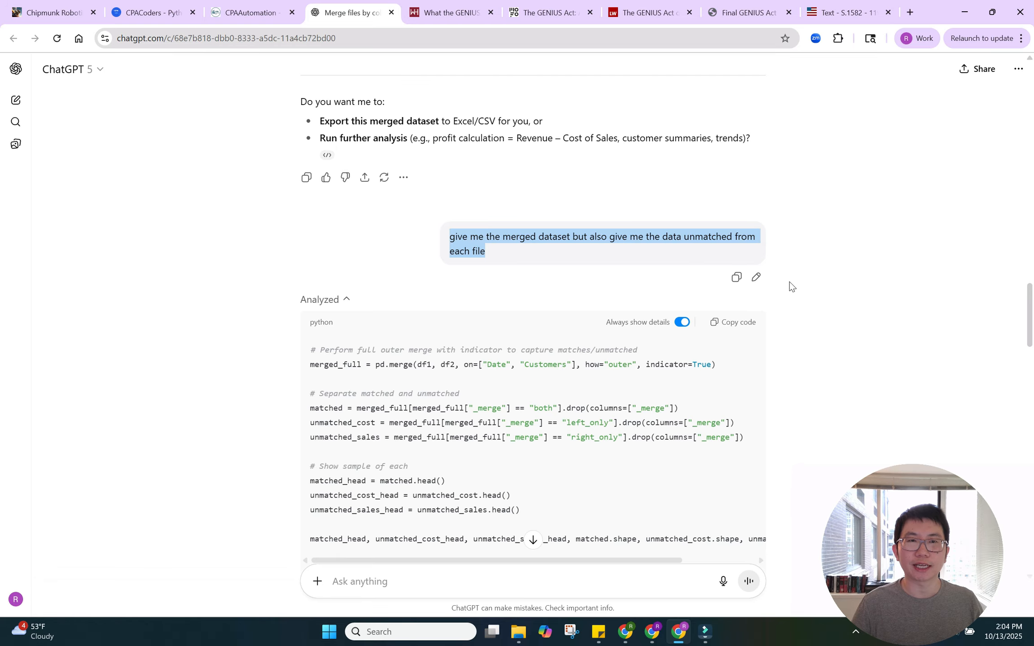
{"action": "scroll", "coordinate": [789, 282], "scroll_direction": "down", "scroll_amount": 5}
{"action": "scroll", "coordinate": [805, 323], "scroll_direction": "down", "scroll_amount": 8}
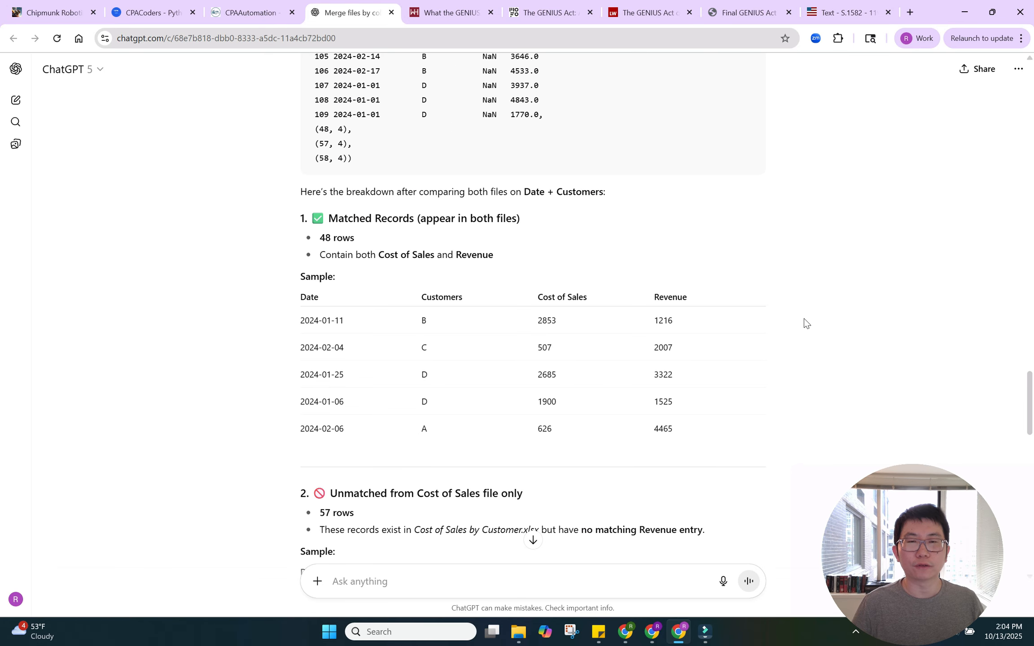
{"action": "scroll", "coordinate": [806, 323], "scroll_direction": "down", "scroll_amount": 15}
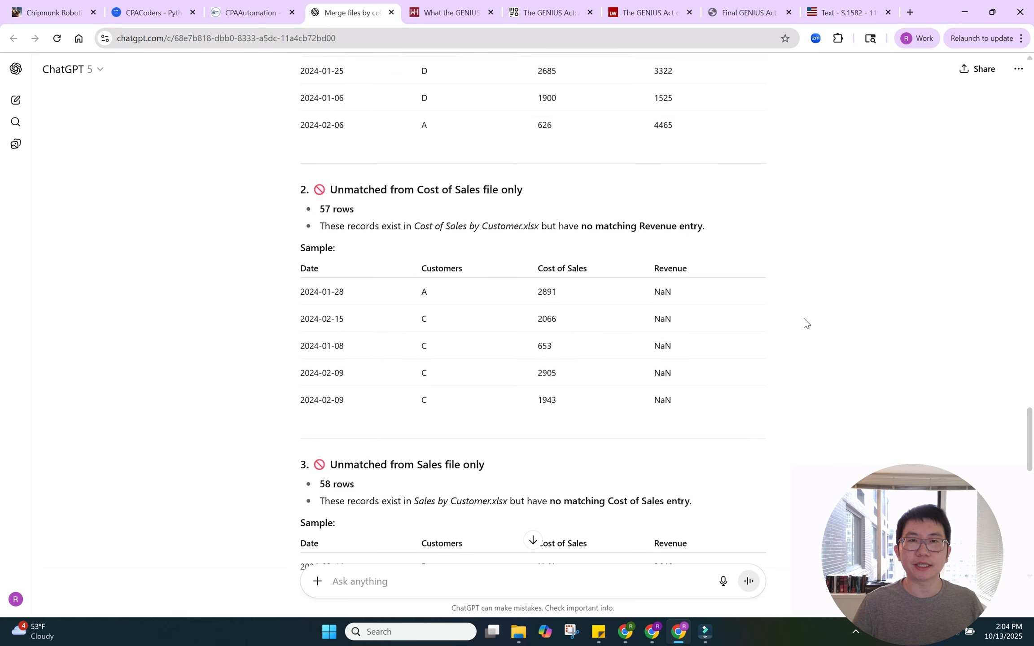
{"action": "scroll", "coordinate": [806, 323], "scroll_direction": "down", "scroll_amount": 7}
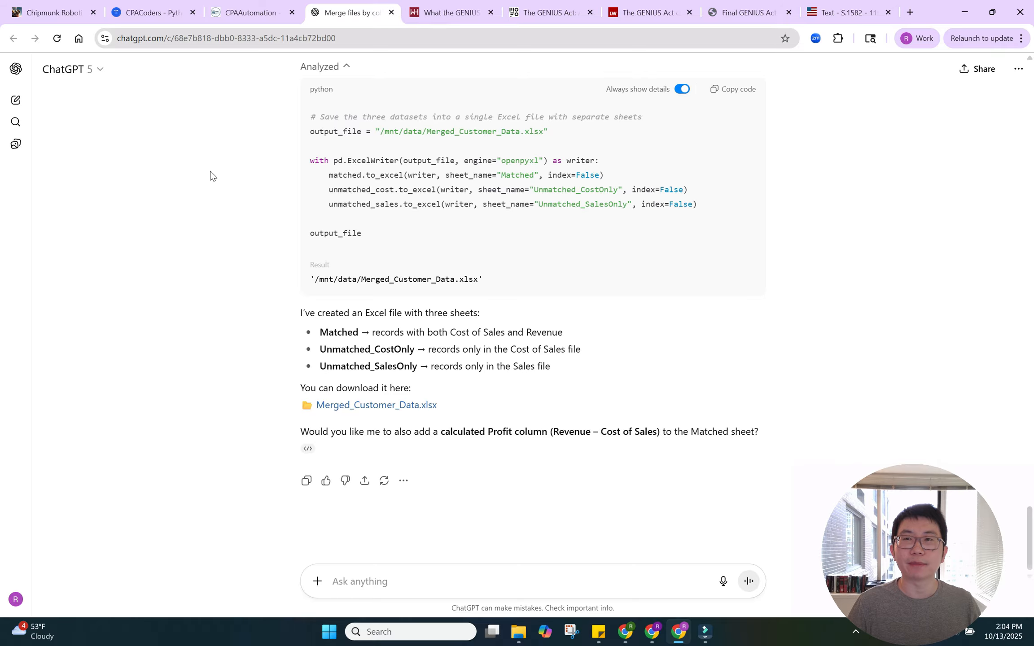
Browse the Explore GPTs catalogue through the Writing, Productivity, Research & Analysis, Education, Lifestyle, DALL·E and Programming categories.
{"action": "left_click", "coordinate": [16, 72]}
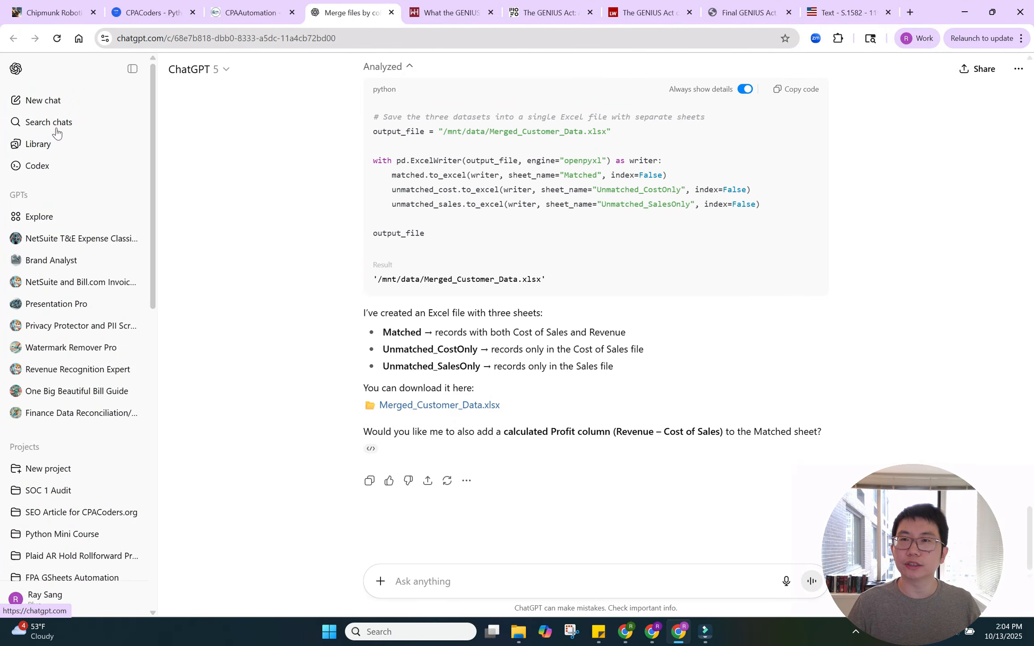
{"action": "left_click", "coordinate": [34, 216]}
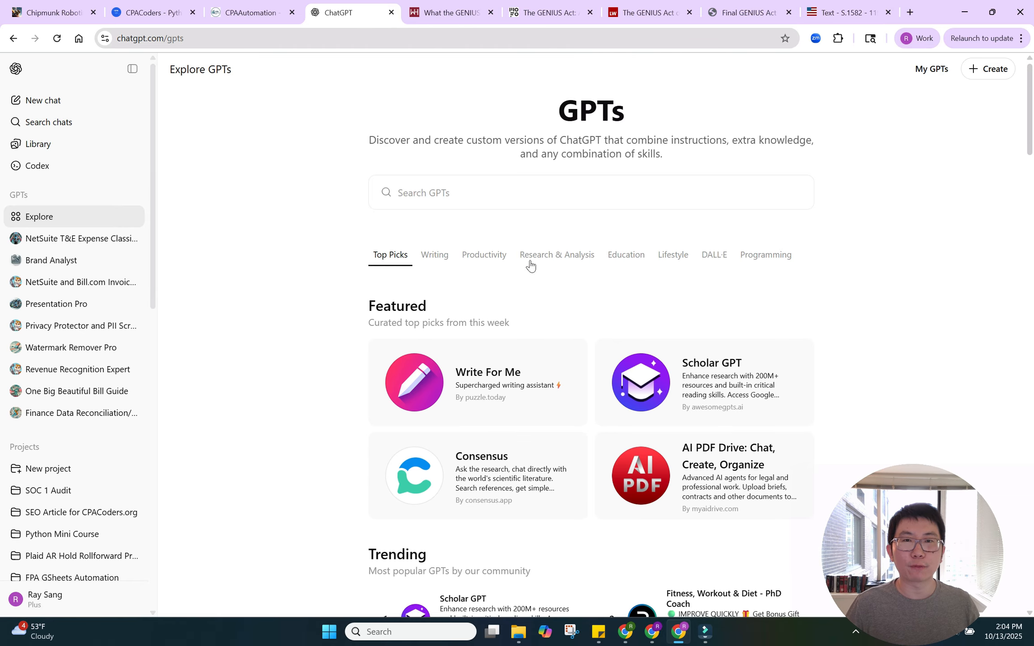
{"action": "left_click", "coordinate": [444, 255]}
{"action": "left_click", "coordinate": [483, 144]}
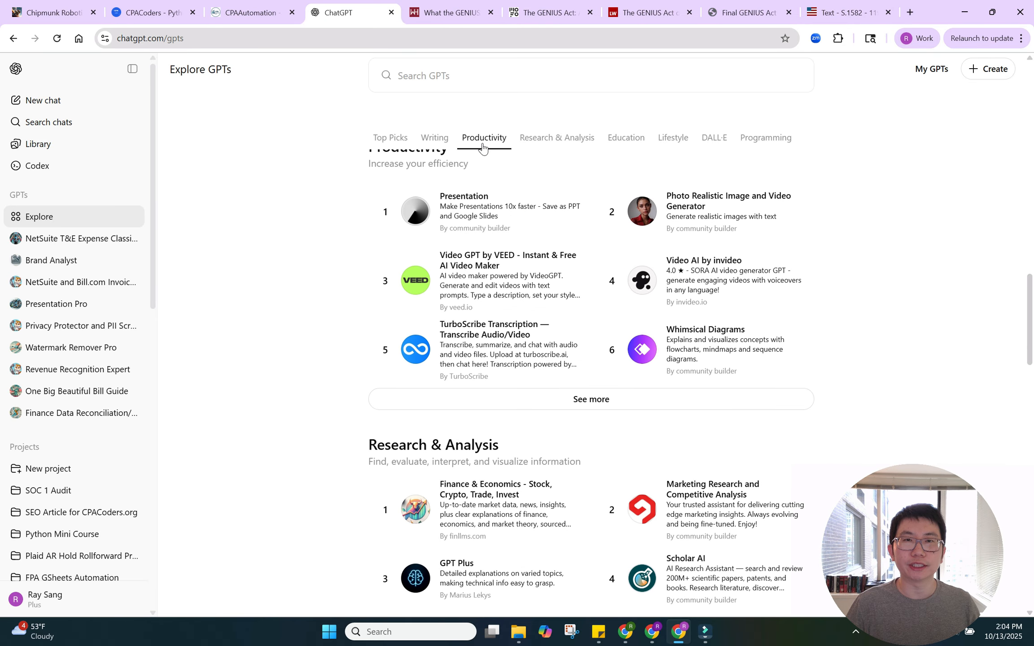
{"action": "left_click", "coordinate": [536, 139]}
{"action": "left_click", "coordinate": [620, 139]}
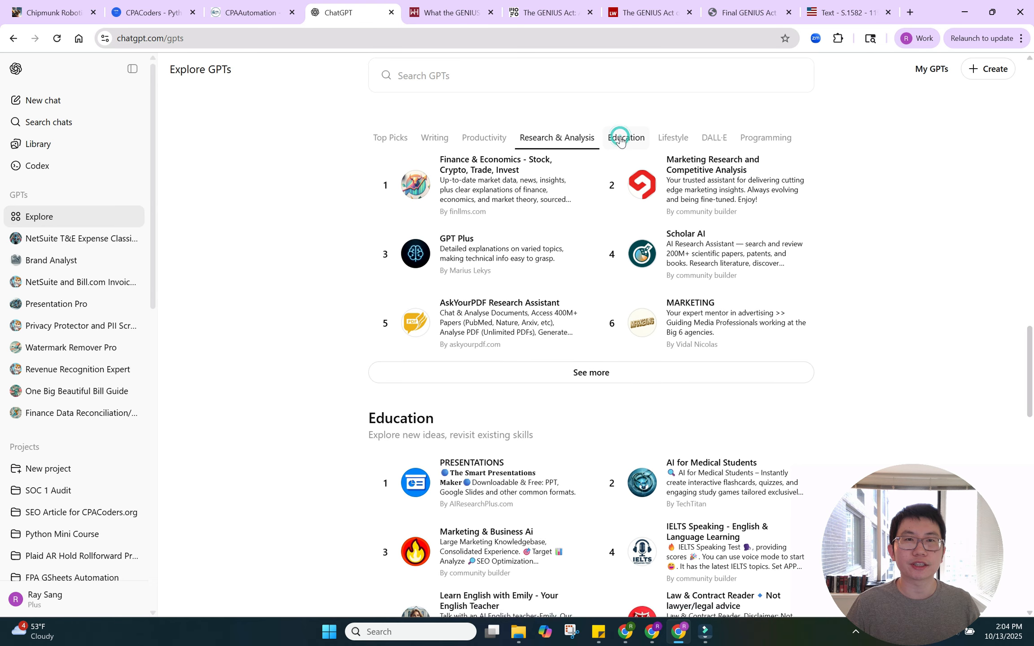
{"action": "left_click", "coordinate": [670, 139]}
{"action": "left_click", "coordinate": [715, 139]}
{"action": "left_click", "coordinate": [749, 142]}
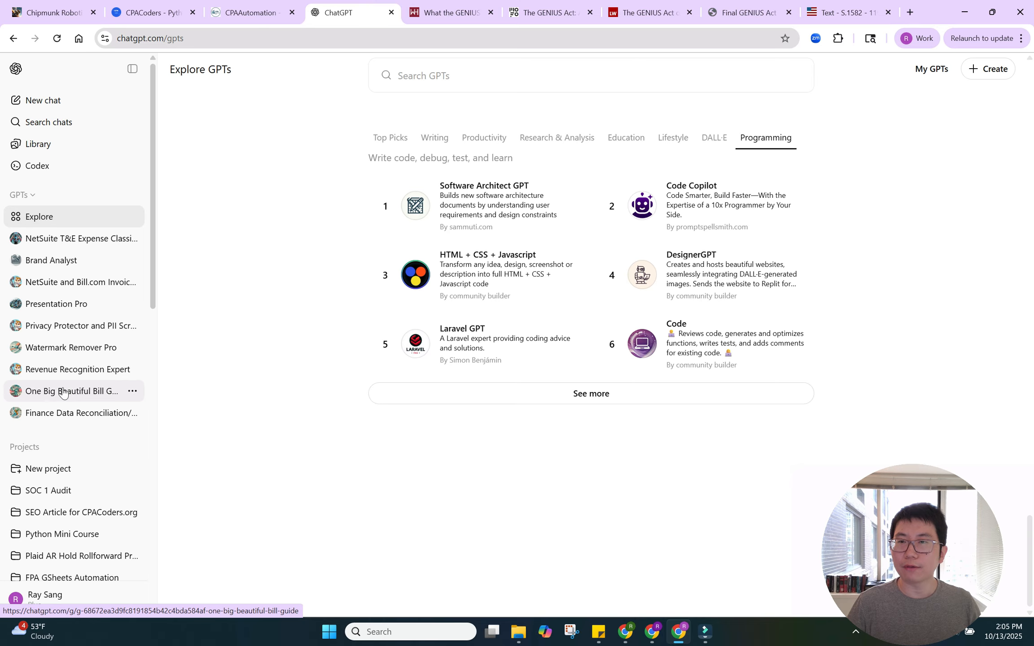
View the Revenue Recognition Expert GPT with its recommended GPT-5 Thinking model, and the NetSuite and Bill.com Invoice Recon GPT.
{"action": "left_click", "coordinate": [65, 369]}
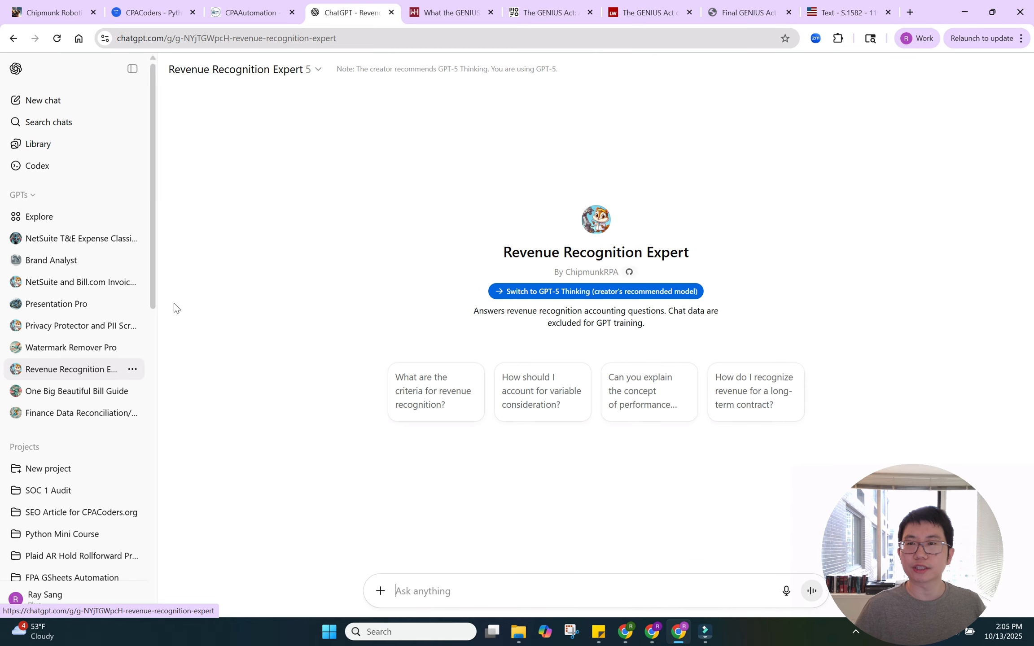
{"action": "left_click", "coordinate": [537, 291]}
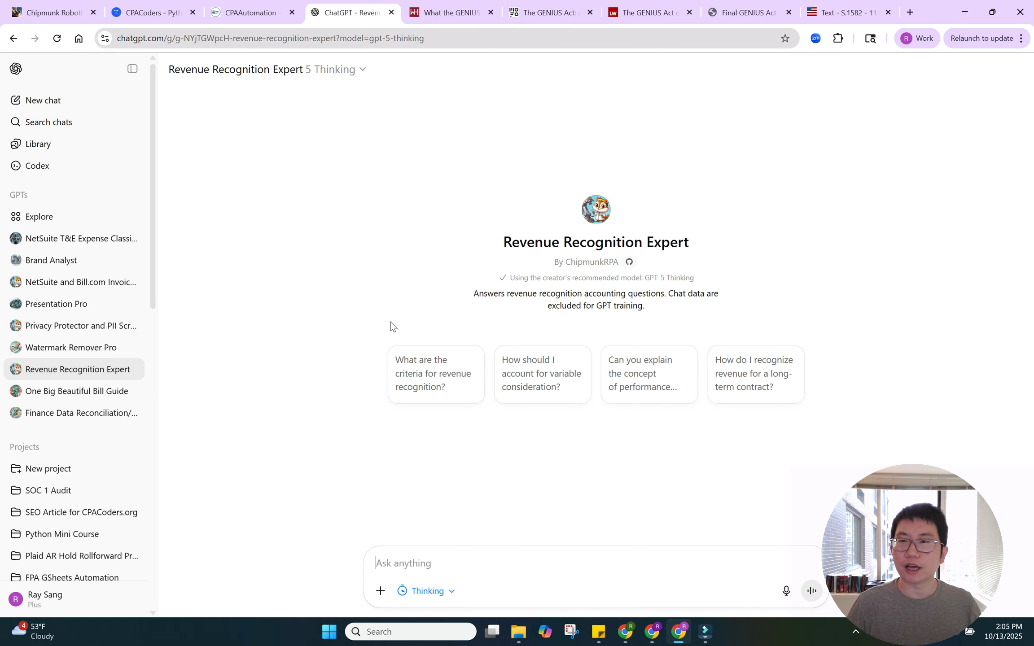
{"action": "left_click", "coordinate": [112, 291]}
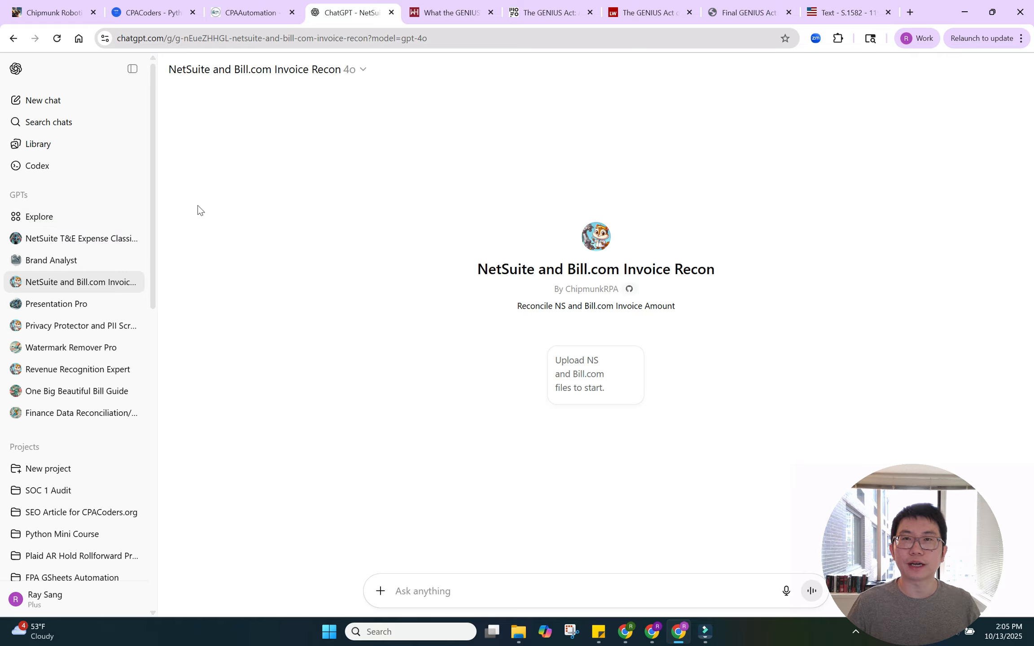
Start a new custom GPT from the Explore GPTs page and set its recommended model to GPT-5.
{"action": "left_click", "coordinate": [80, 221]}
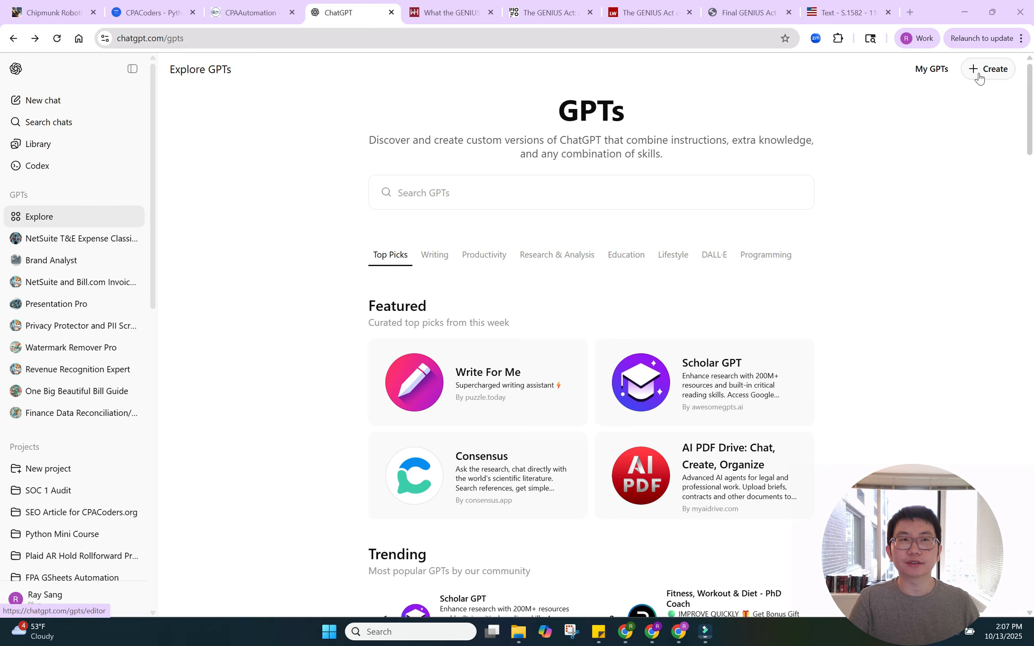
{"action": "left_click", "coordinate": [979, 79]}
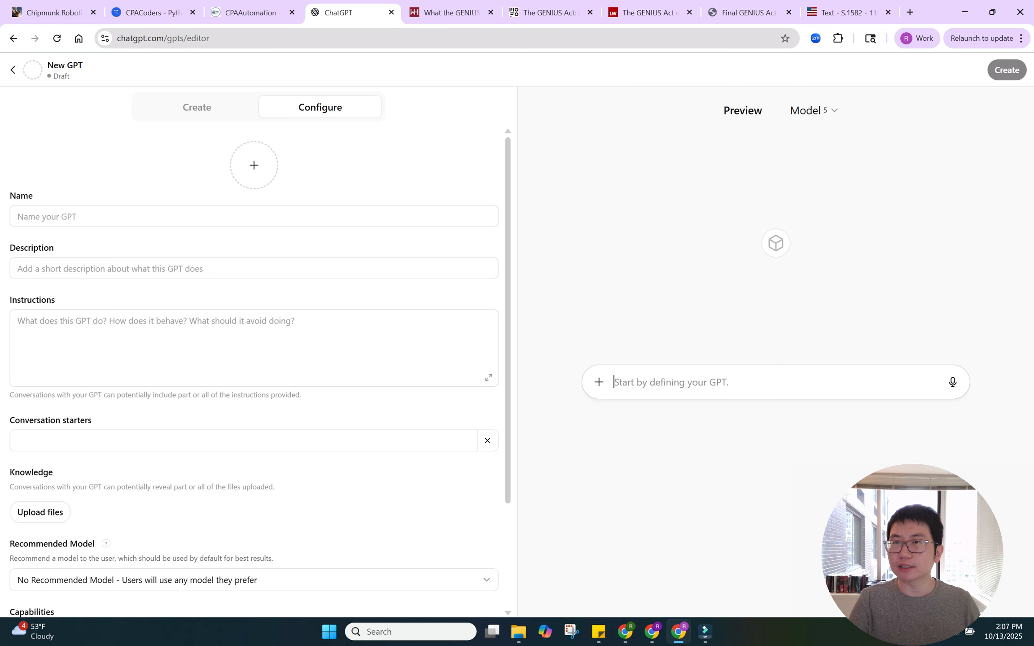
{"action": "scroll", "coordinate": [176, 443], "scroll_direction": "down", "scroll_amount": 3}
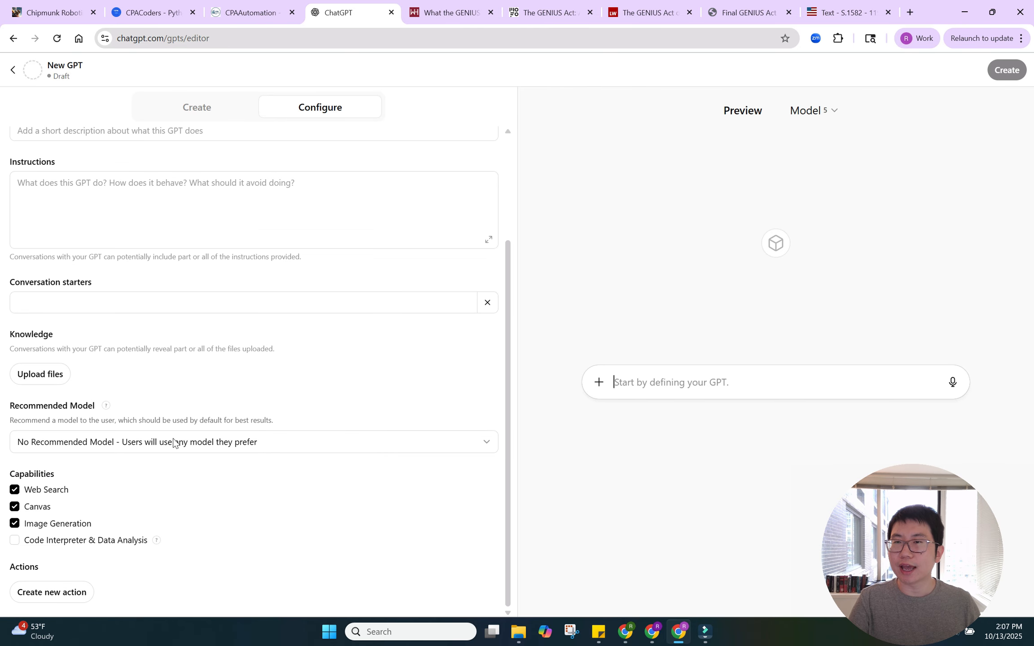
{"action": "mouse_move", "coordinate": [40, 337]}
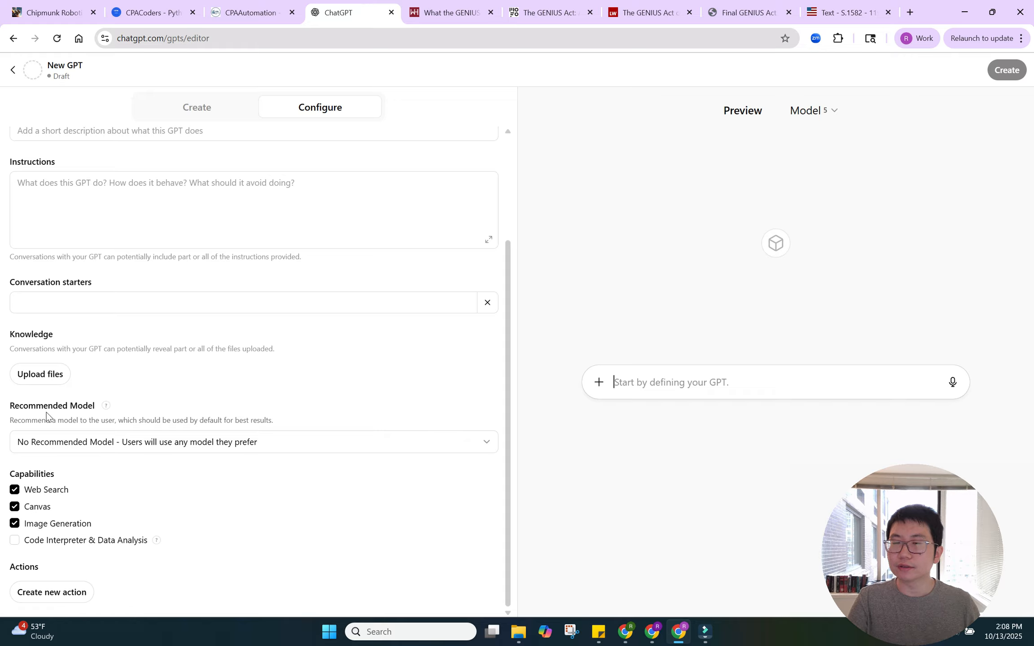
{"action": "left_click", "coordinate": [128, 442]}
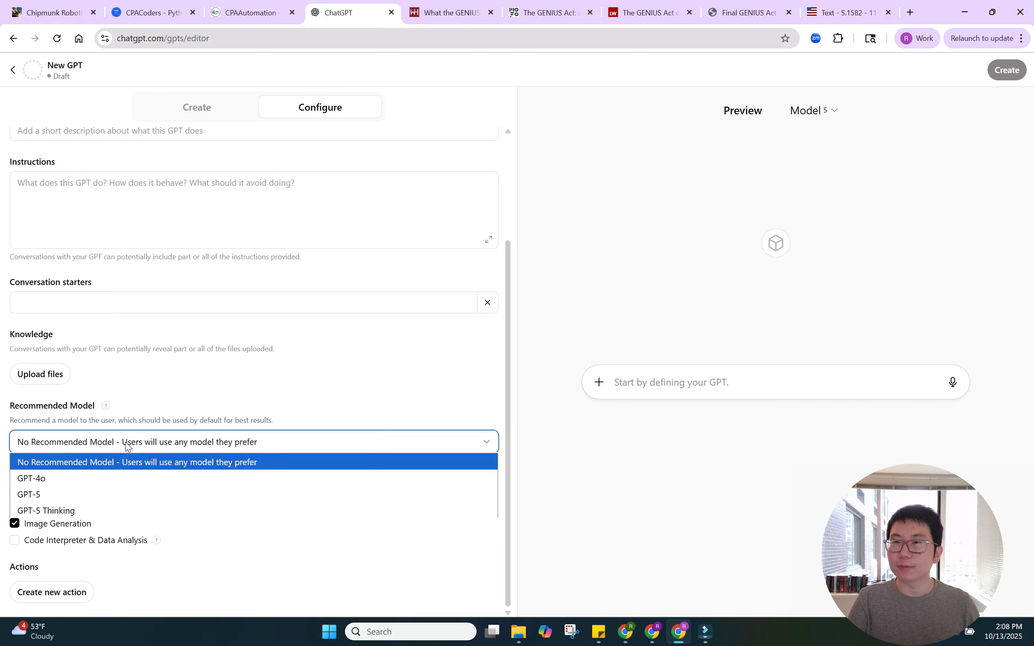
{"action": "left_click", "coordinate": [95, 494]}
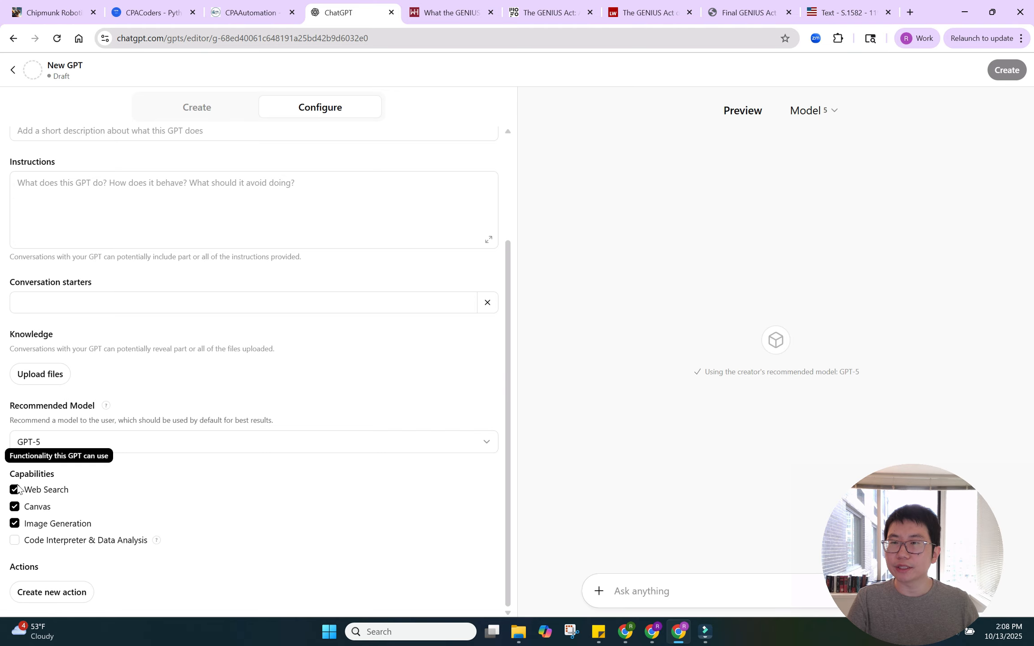
Disable the Web Search, Canvas and Image Generation capabilities and enable Code Interpreter & Data Analysis.
{"action": "left_click", "coordinate": [13, 491]}
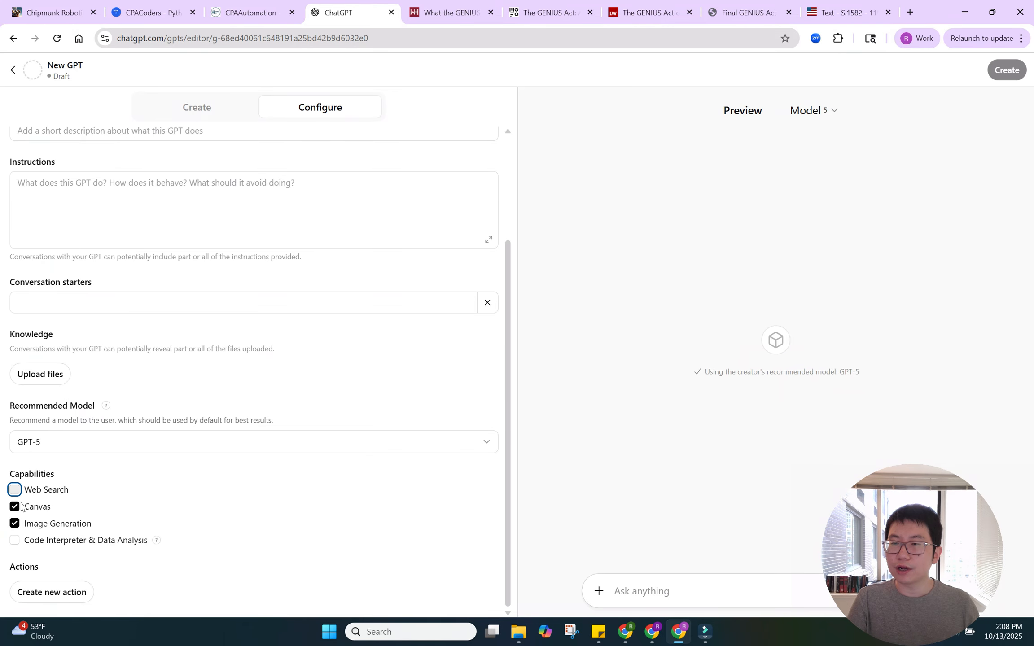
{"action": "left_click", "coordinate": [15, 506]}
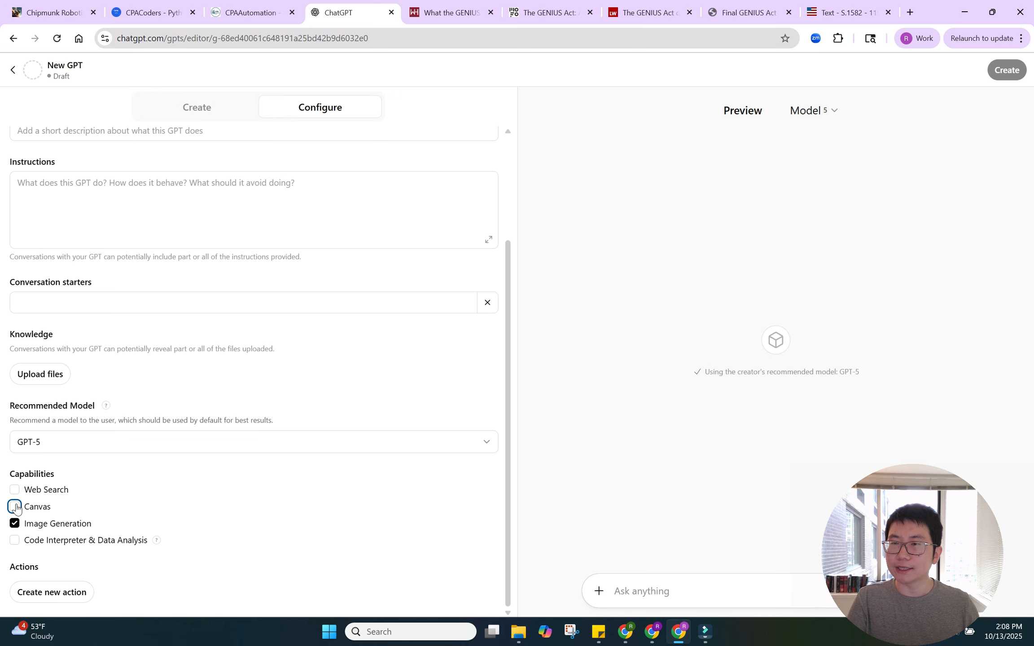
{"action": "left_click", "coordinate": [14, 523]}
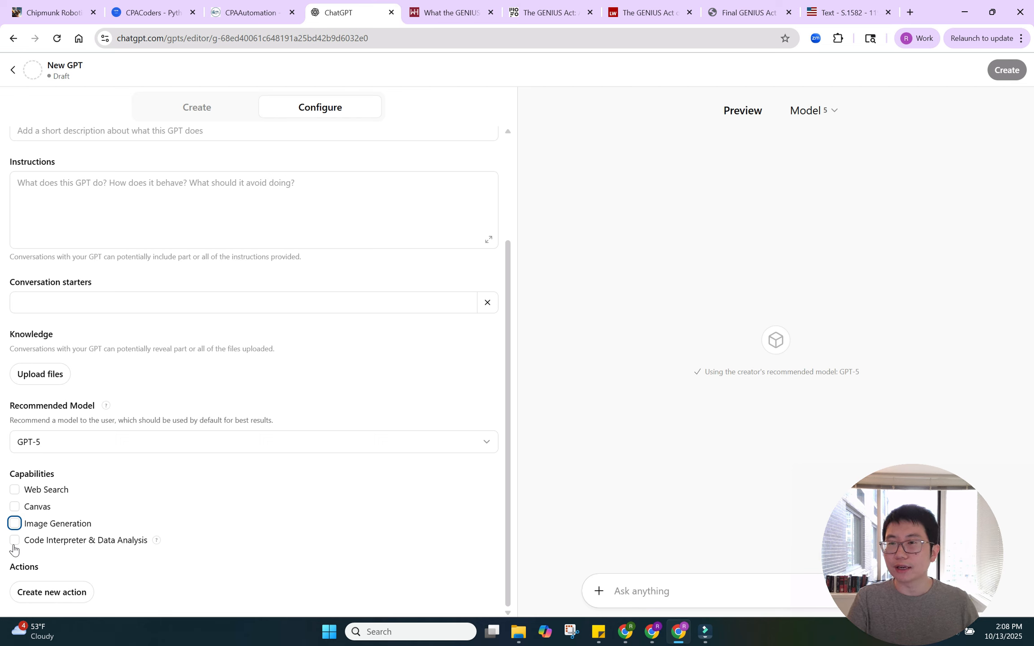
{"action": "left_click", "coordinate": [14, 549]}
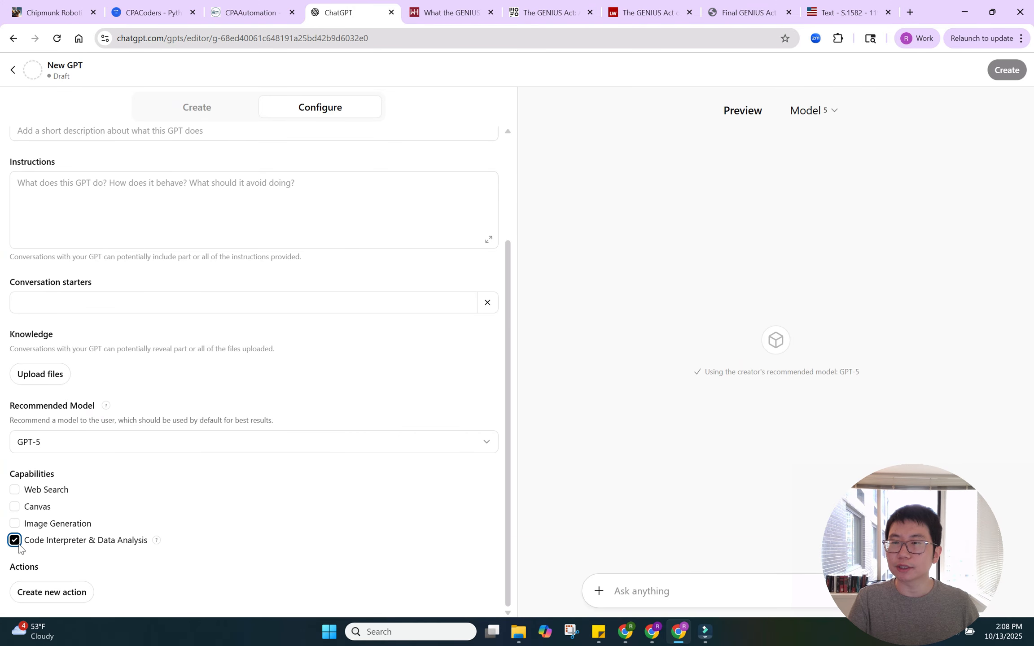
Open the form for a new custom action and inspect its authentication types without changing them.
{"action": "left_click", "coordinate": [63, 596]}
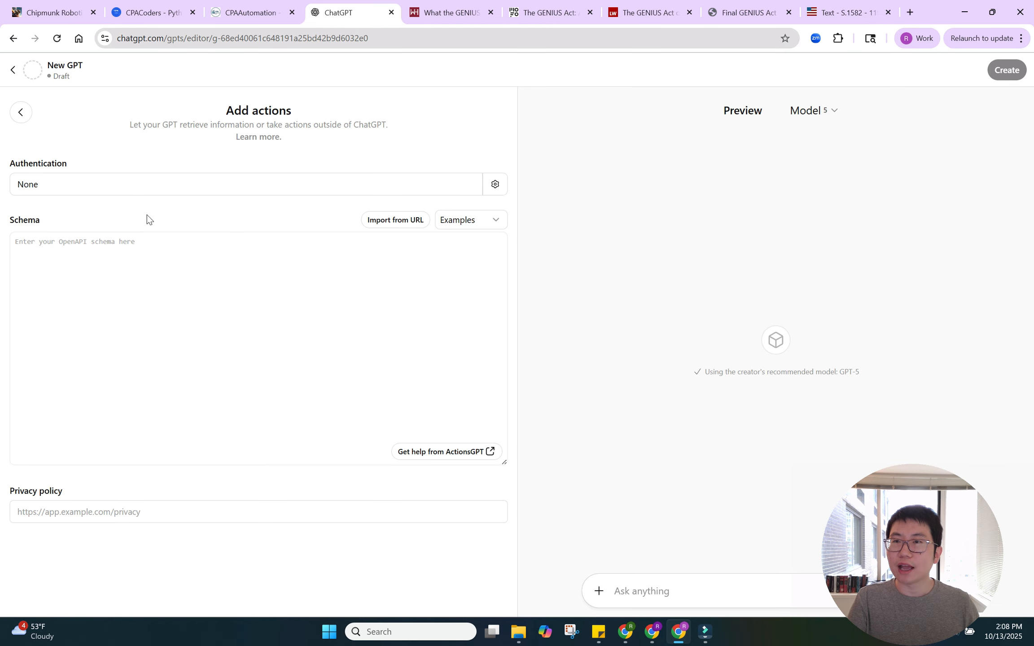
{"action": "left_click", "coordinate": [159, 196]}
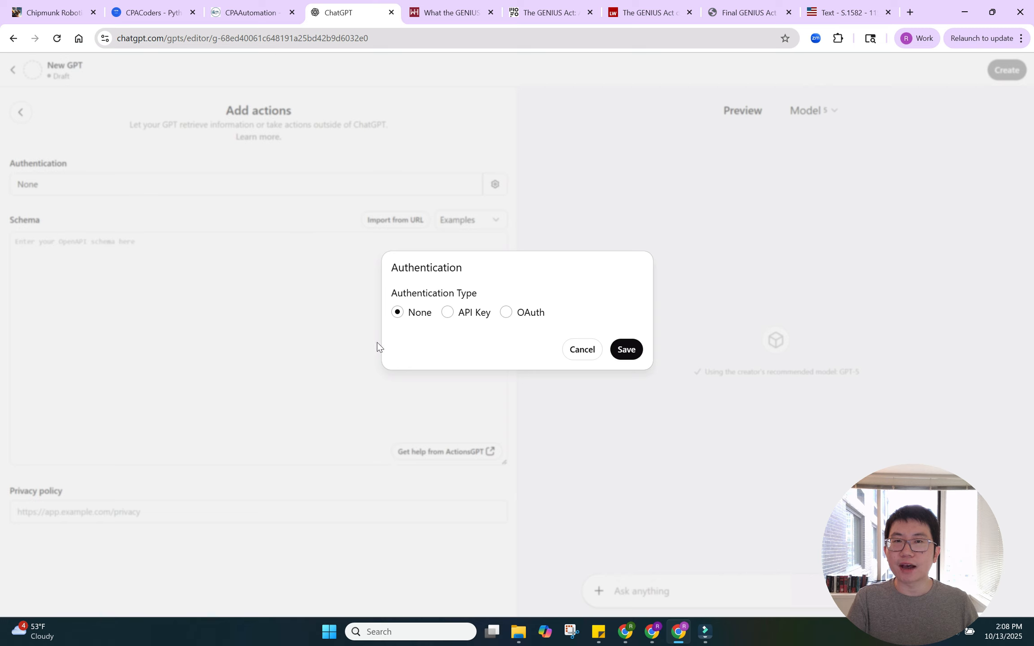
{"action": "left_click", "coordinate": [564, 352]}
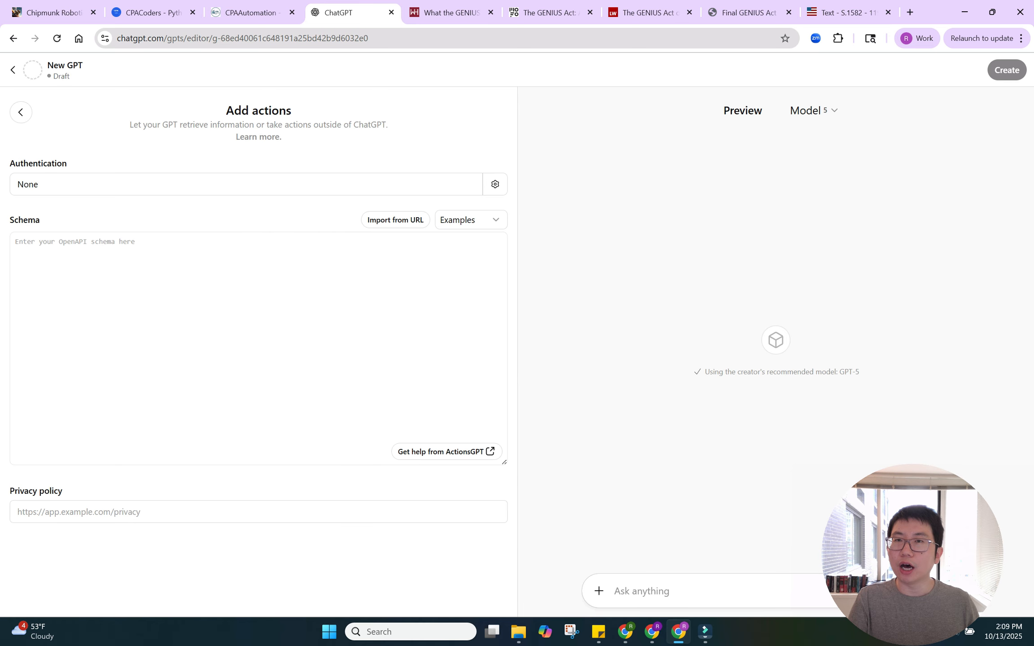
Leave the new action form, start another custom GPT and switch it to the conversational builder.
{"action": "left_click", "coordinate": [13, 70]}
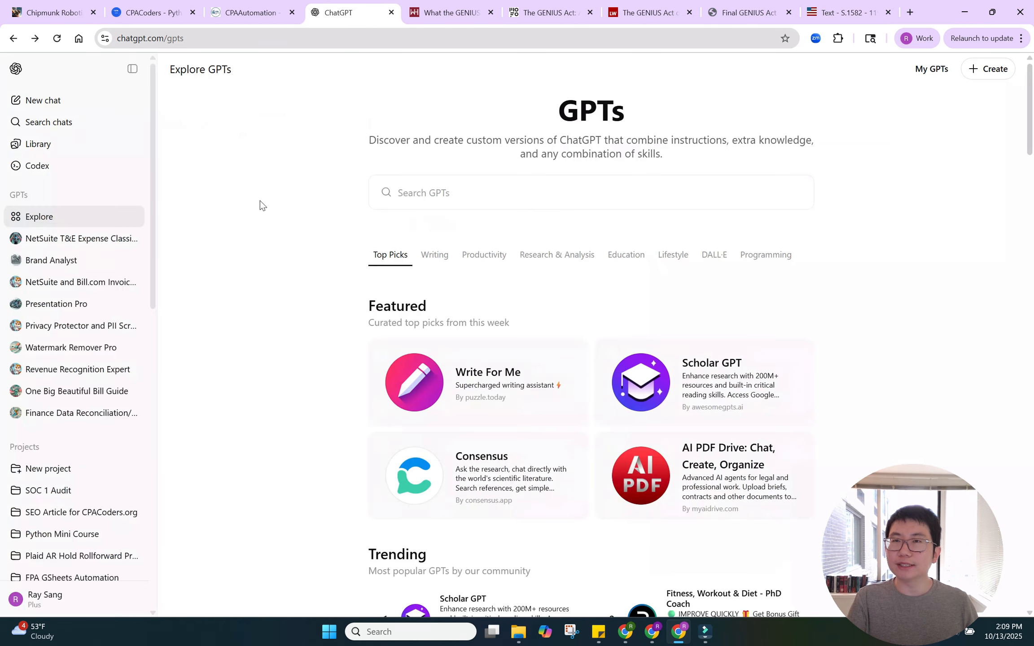
{"action": "left_click", "coordinate": [988, 68]}
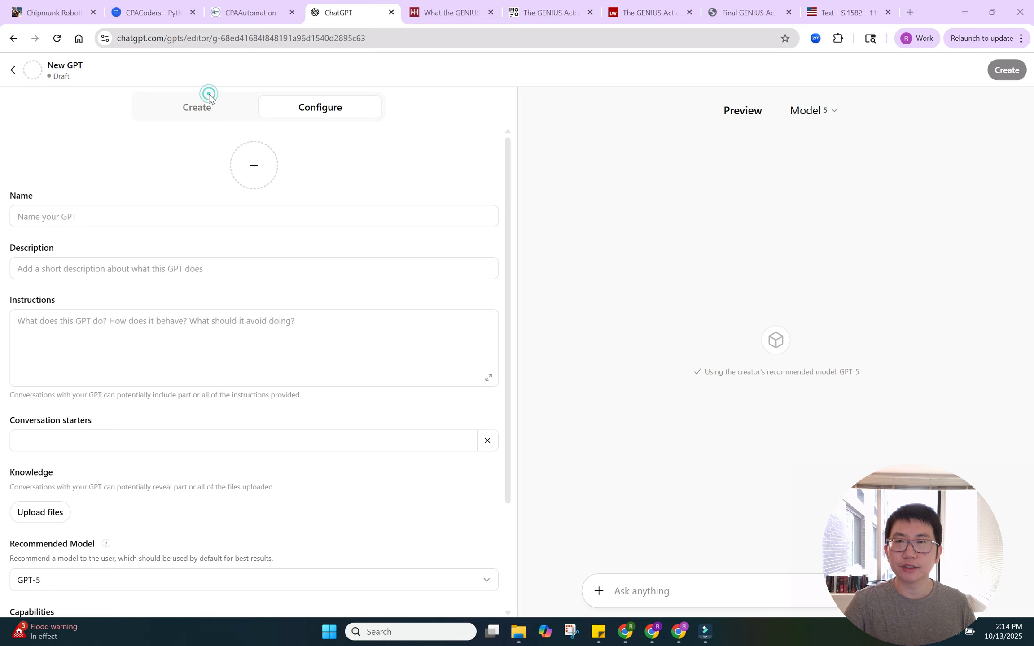
{"action": "left_click", "coordinate": [208, 119]}
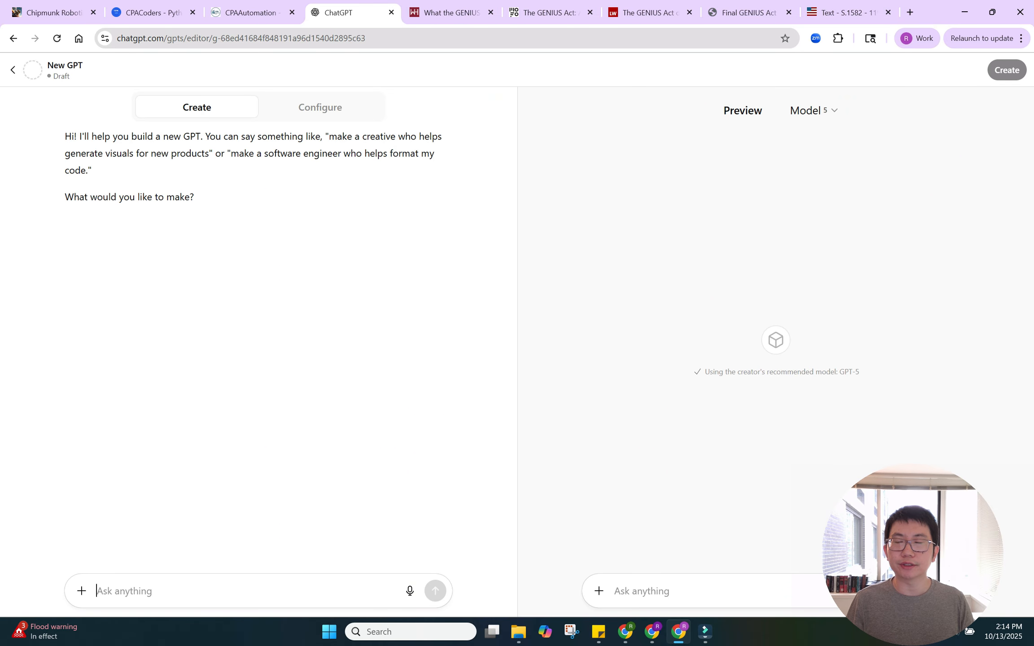
Begin the builder prompt: "I need a custom GPT to match sales data file with the cost of sales data file and give me an Excel file".
{"action": "type", "text": "I need a"}
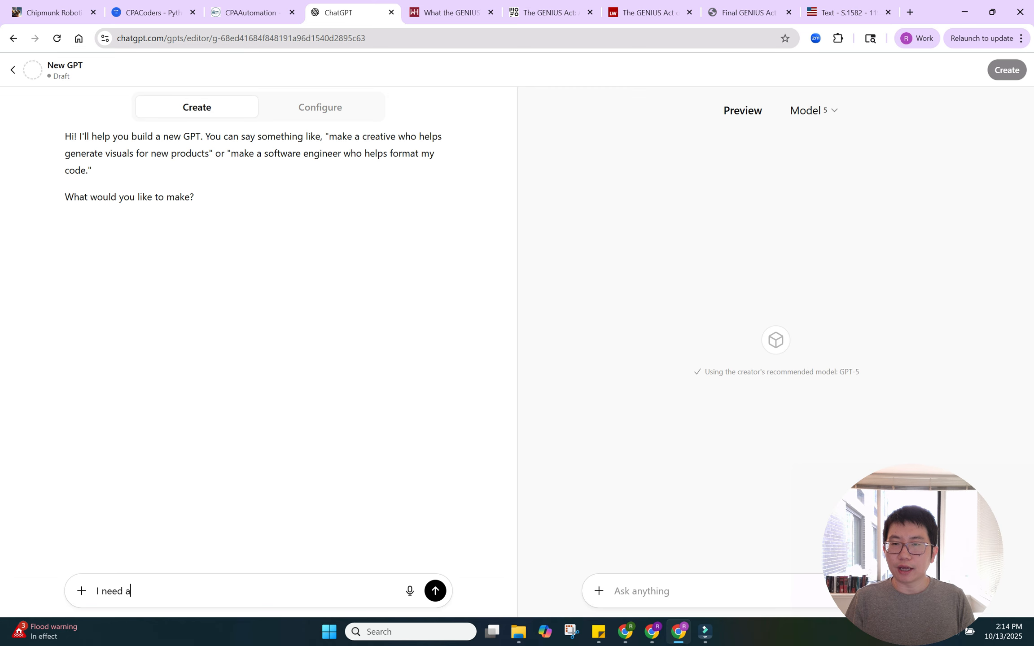
{"action": "type", "text": " custom G"}
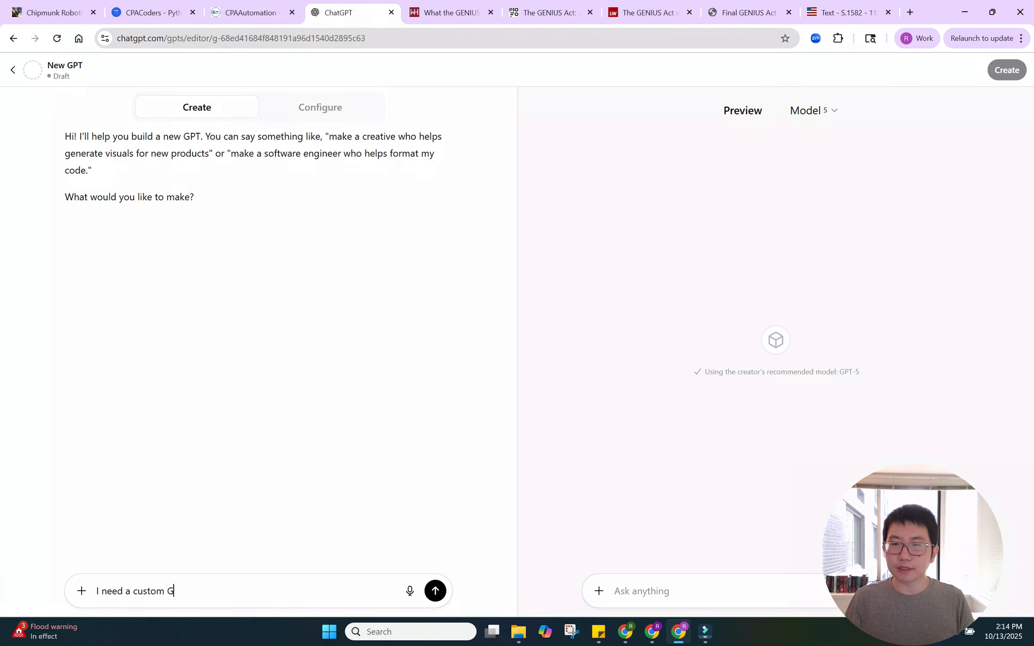
{"action": "type", "text": "PT to mat"}
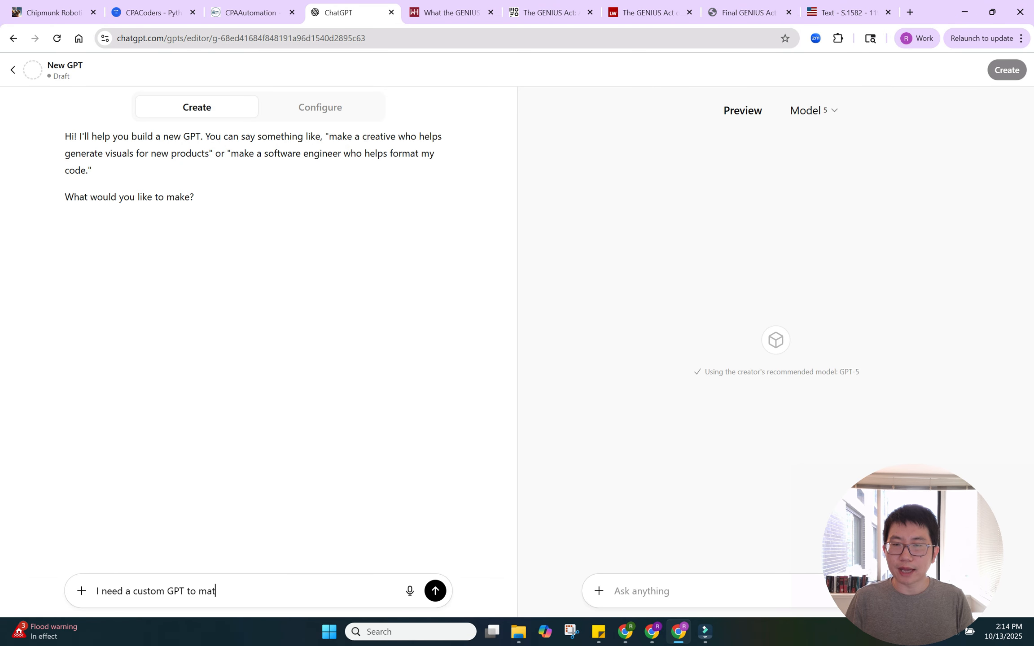
{"action": "type", "text": "ch cost"}
{"action": "key", "text": "BackSpace"}
{"action": "key", "text": "BackSpace"}
{"action": "key", "text": "BackSpace"}
{"action": "key", "text": "BackSpace"}
{"action": "key", "text": "BackSpace"}
{"action": "type", "text": "sales data file with the cost of sales data file and give me an Excel file at th"}
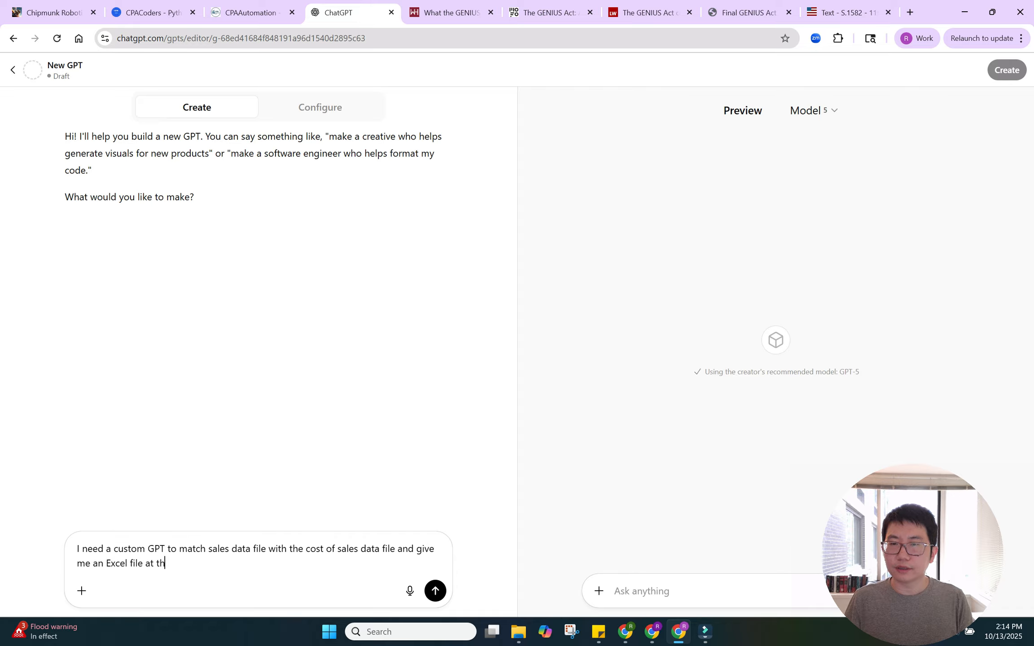
Continue the prompt with "at the end with matched data and unmatched data by common columns in different tabs.".
{"action": "type", "text": "e end with match"}
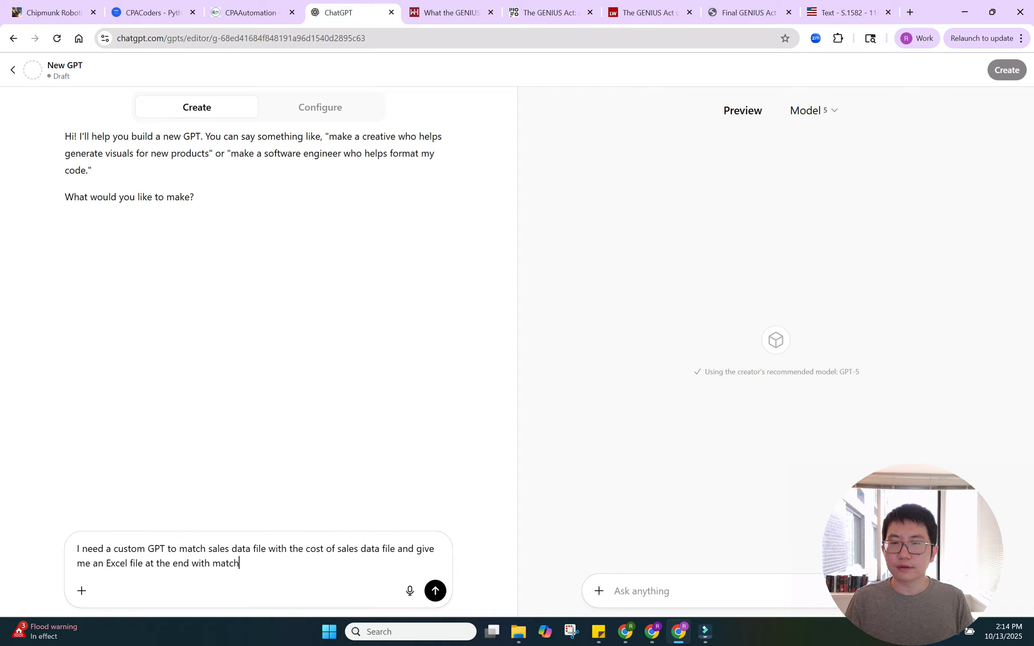
{"action": "type", "text": "ed data and "}
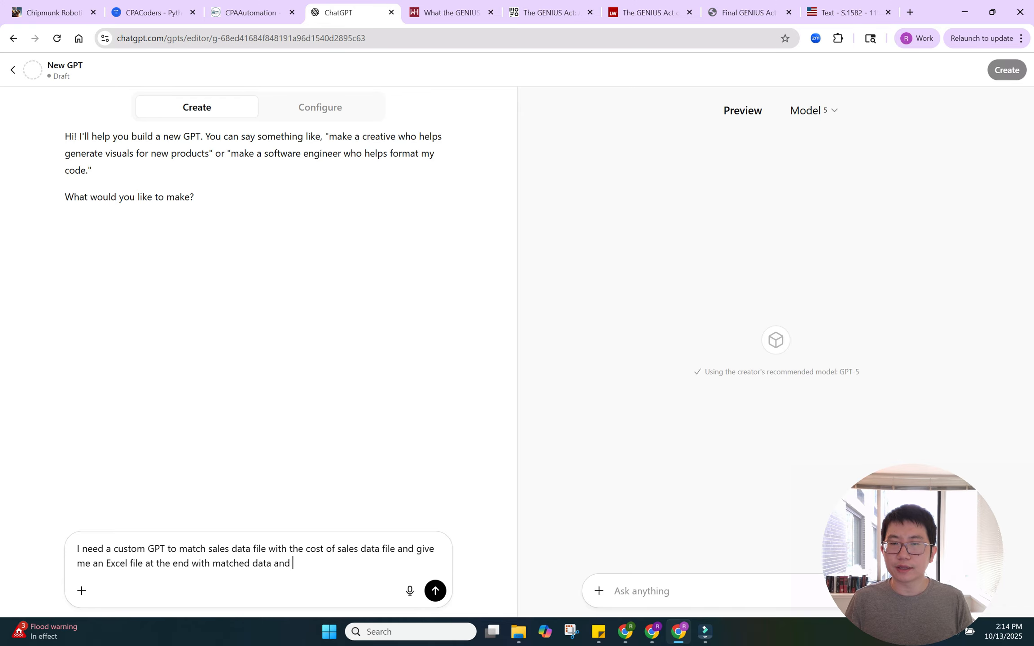
{"action": "type", "text": "unmatached"}
{"action": "key", "text": "BackSpace"}
{"action": "key", "text": "BackSpace"}
{"action": "key", "text": "BackSpace"}
{"action": "key", "text": "BackSpace"}
{"action": "key", "text": "BackSpace"}
{"action": "type", "text": "ched data "}
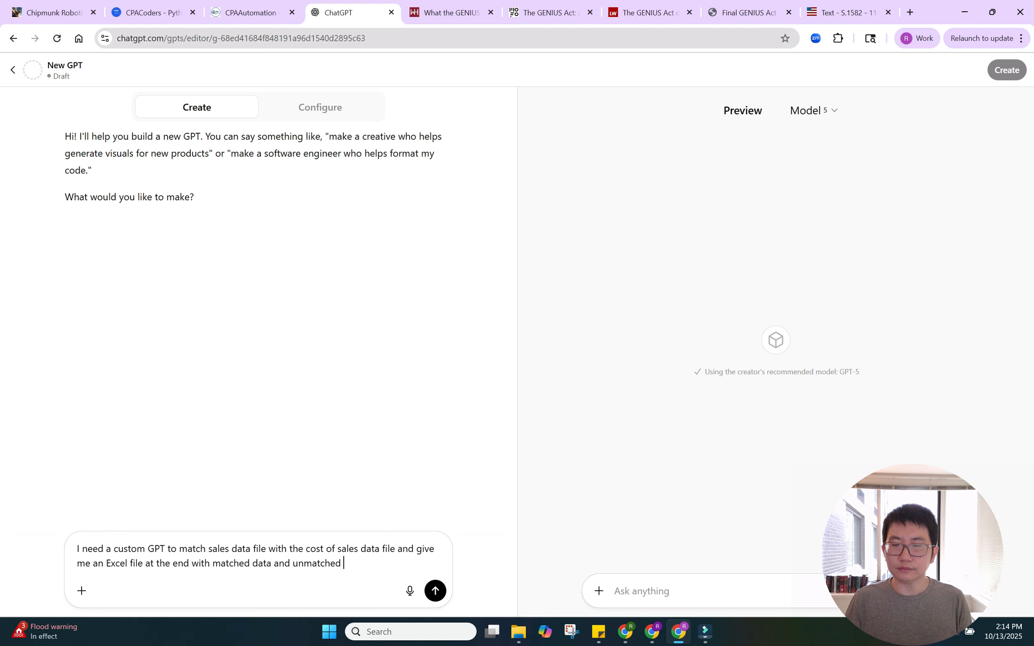
{"action": "type", "text": "by co"}
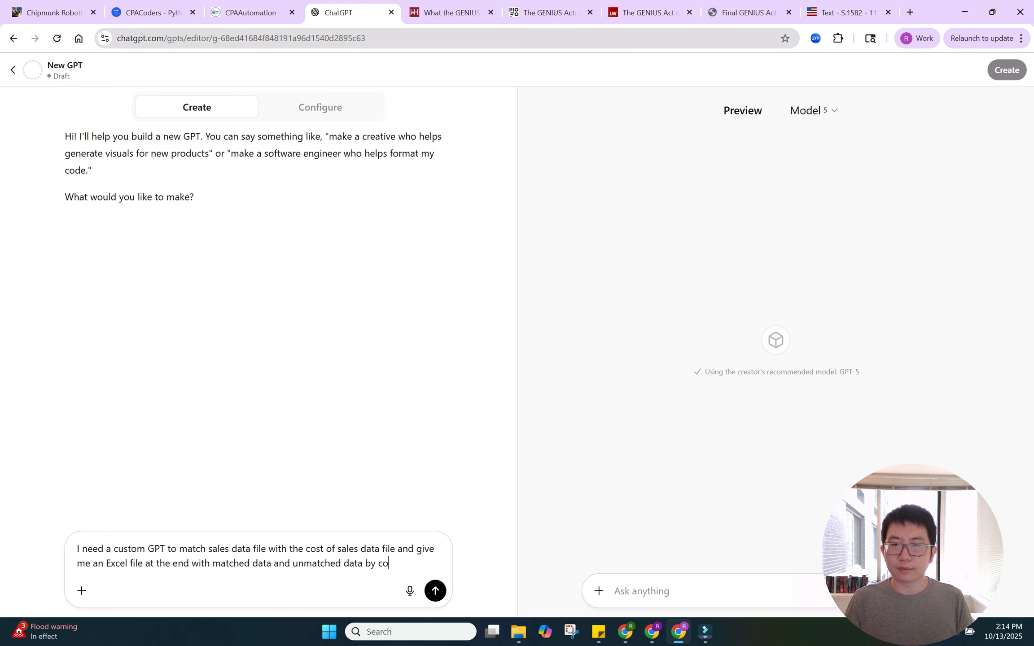
{"action": "type", "text": "mmon colum"}
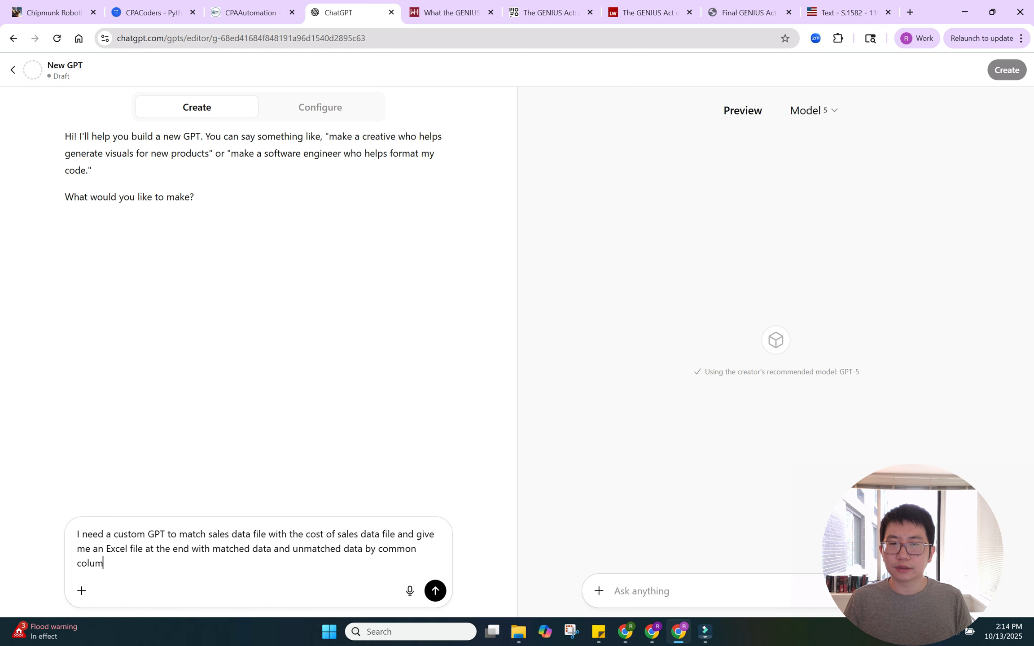
{"action": "type", "text": "ns in different tabs. I"}
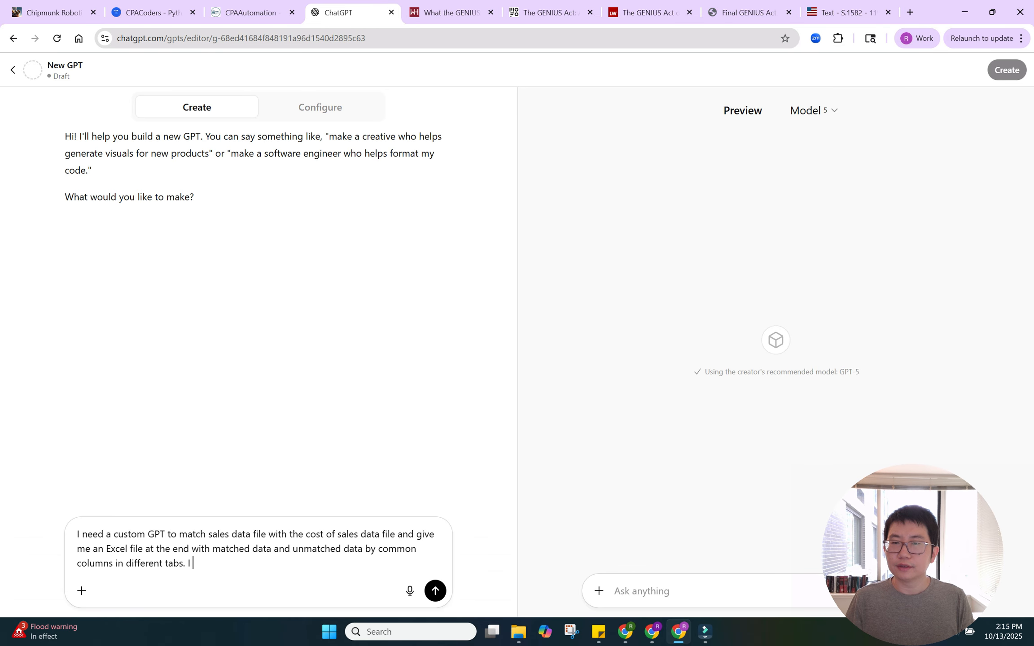
{"action": "key", "text": "BackSpace"}
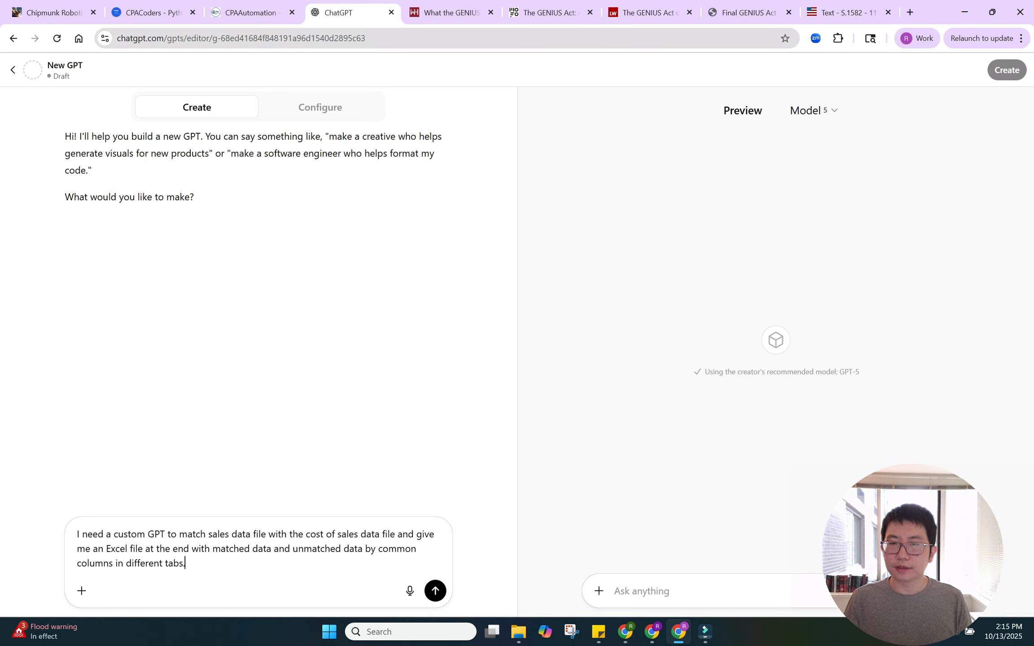
Add "I want you to come up with a name and icon for this custom GPT." and submit the prompt.
{"action": "type", "text": "I want"}
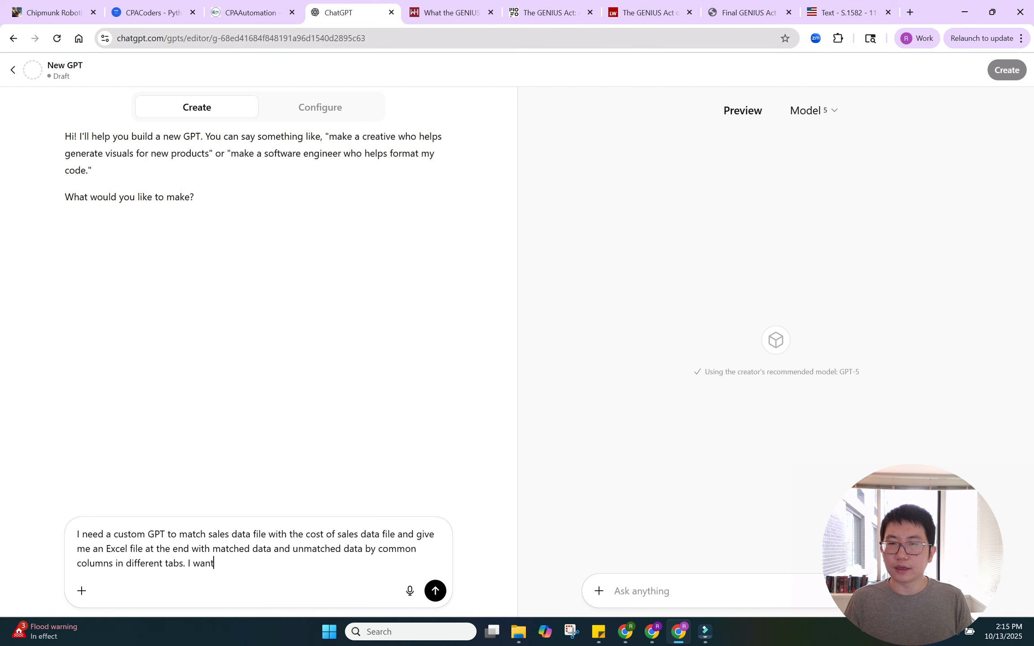
{"action": "type", "text": " you to come up wi"}
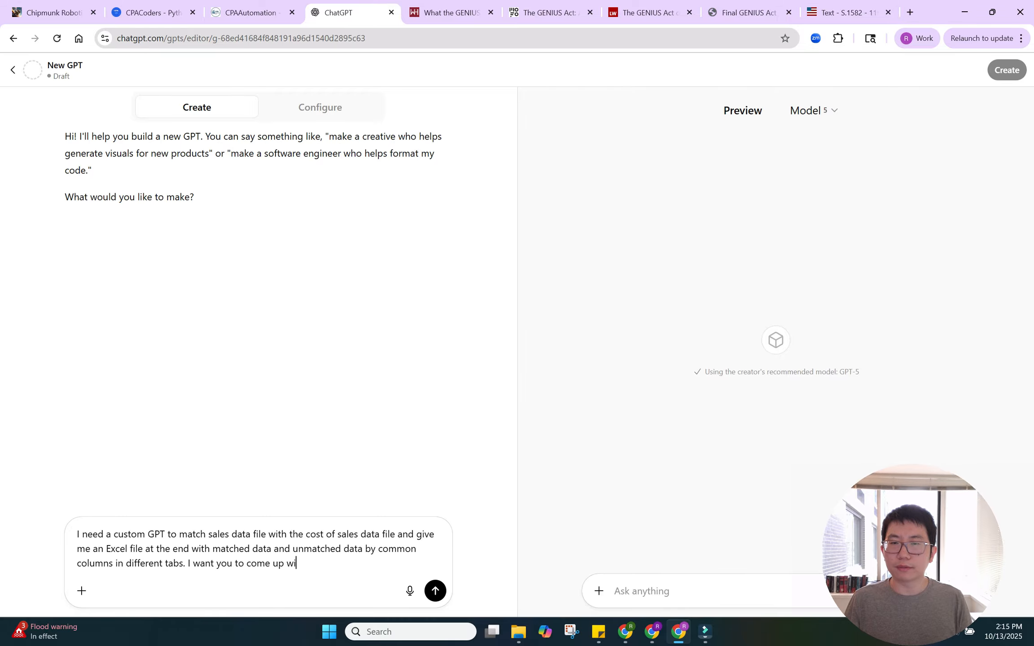
{"action": "type", "text": "th a name and inc"}
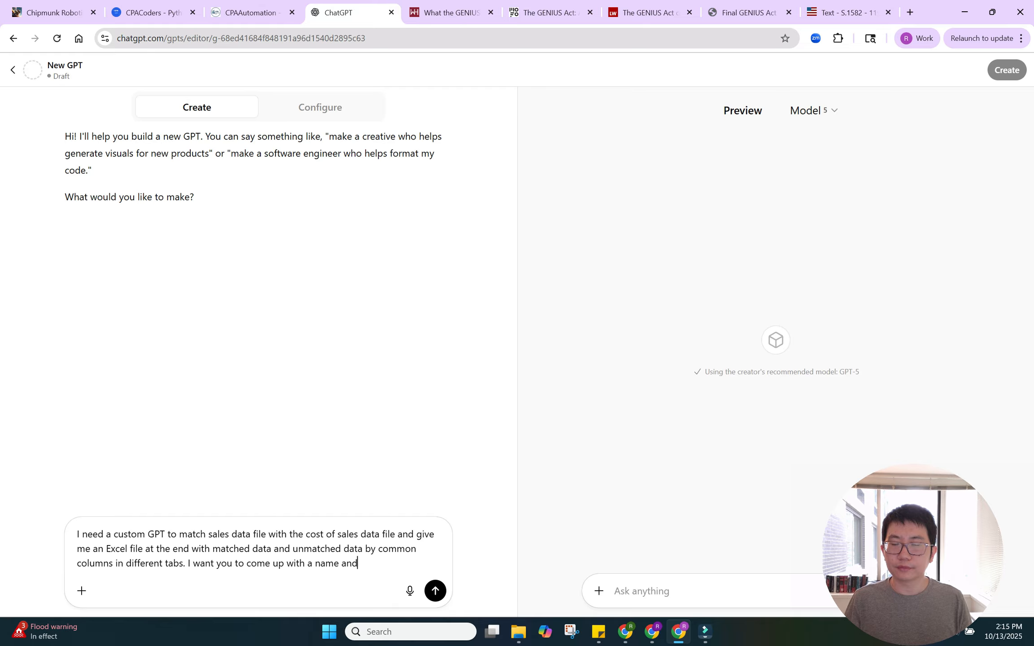
{"action": "key", "text": "BackSpace"}
{"action": "key", "text": "BackSpace"}
{"action": "type", "text": "con "}
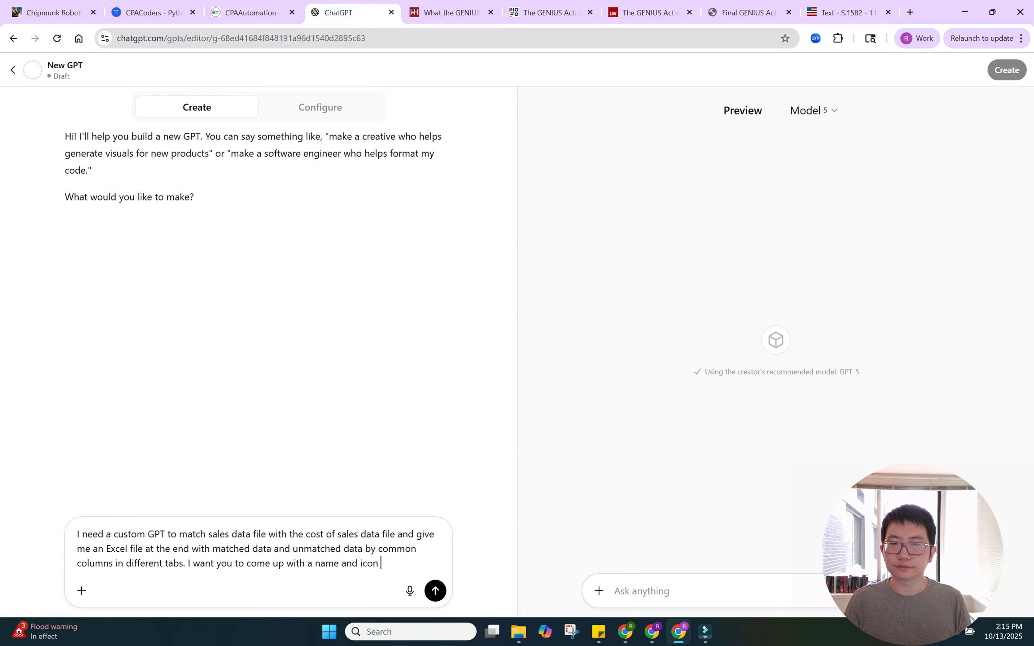
{"action": "type", "text": "for this custom GPT."}
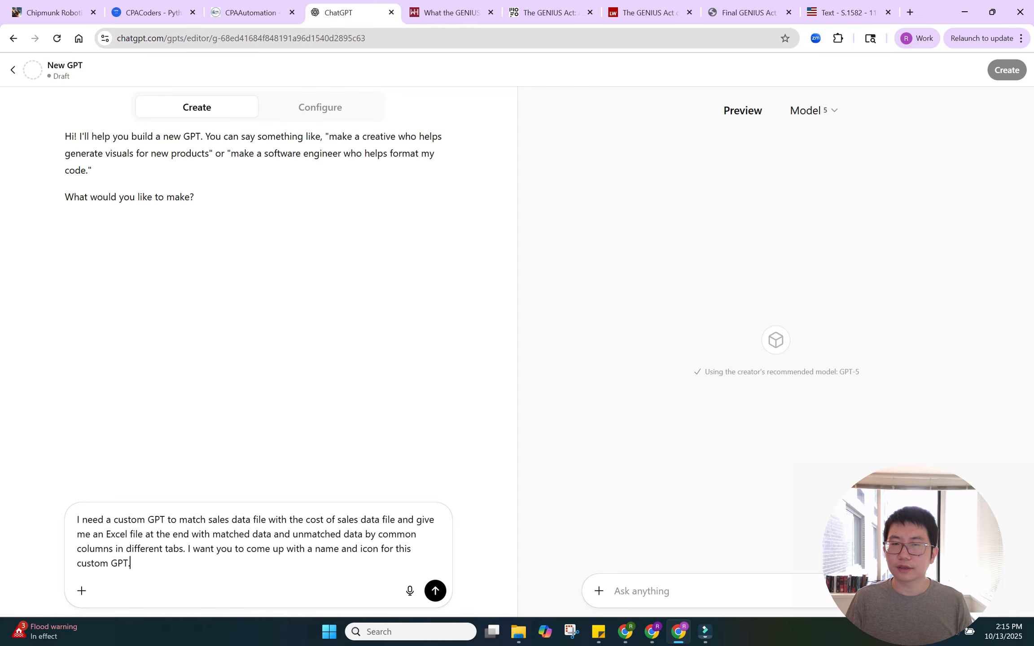
{"action": "key", "text": "Return"}
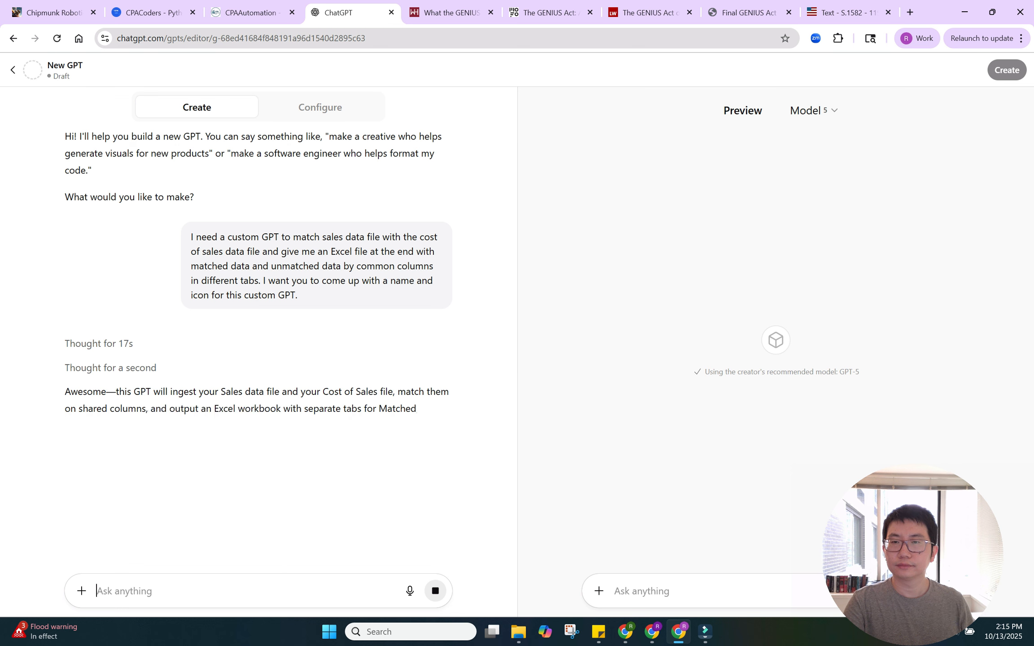
Accept the proposed name Sales Cost Reconciler with "yes", and approve the generated icon with "it is good enough".
{"action": "scroll", "coordinate": [428, 448], "scroll_direction": "down", "scroll_amount": 3}
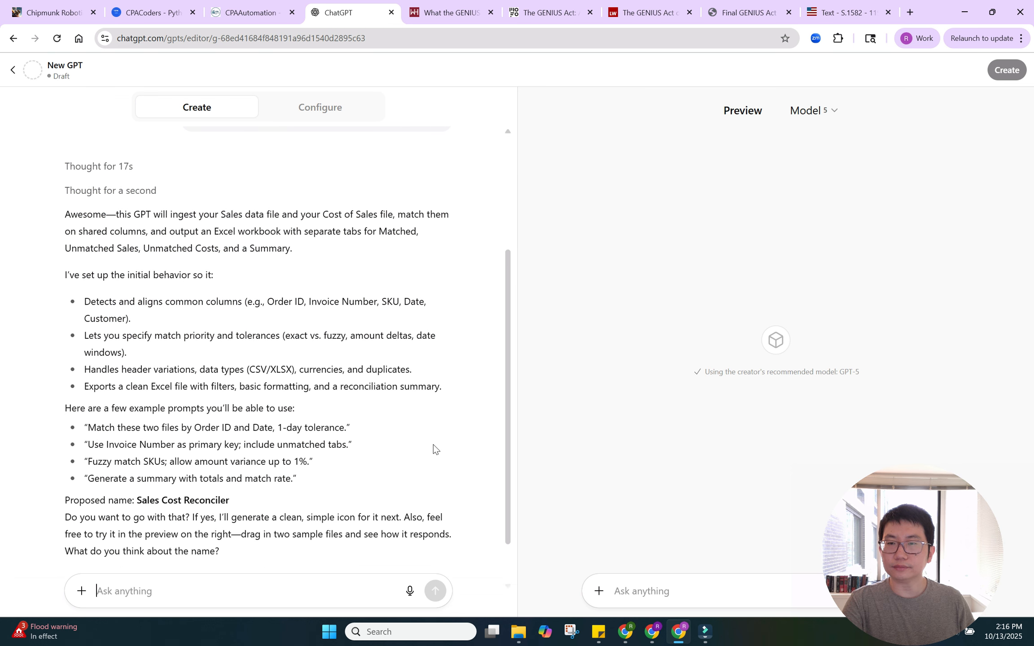
{"action": "scroll", "coordinate": [433, 449], "scroll_direction": "down", "scroll_amount": 1}
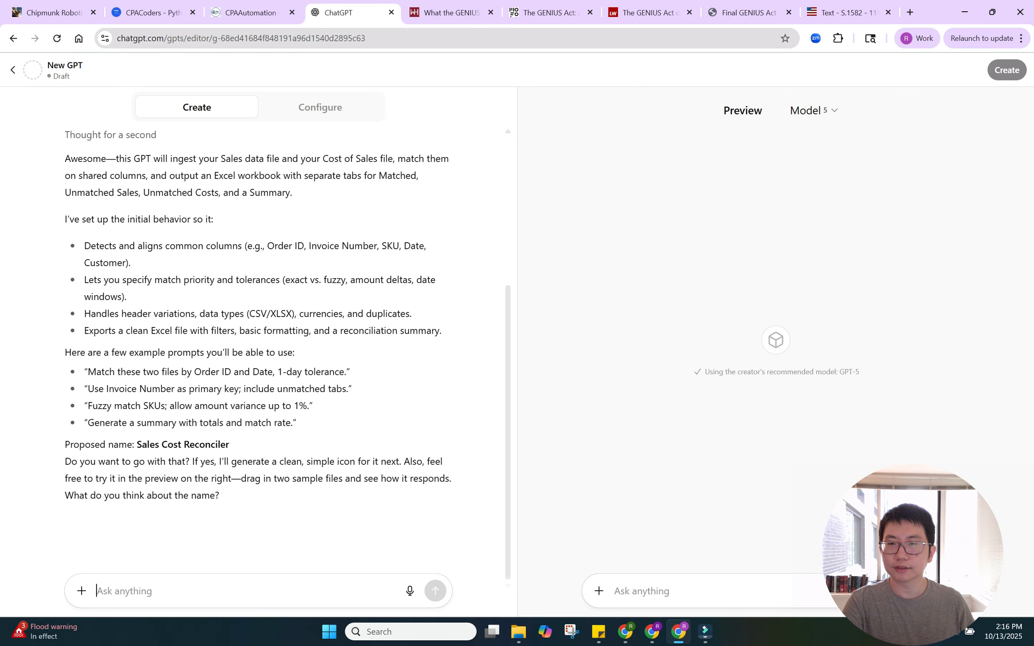
{"action": "type", "text": "yes"}
{"action": "key", "text": "Return"}
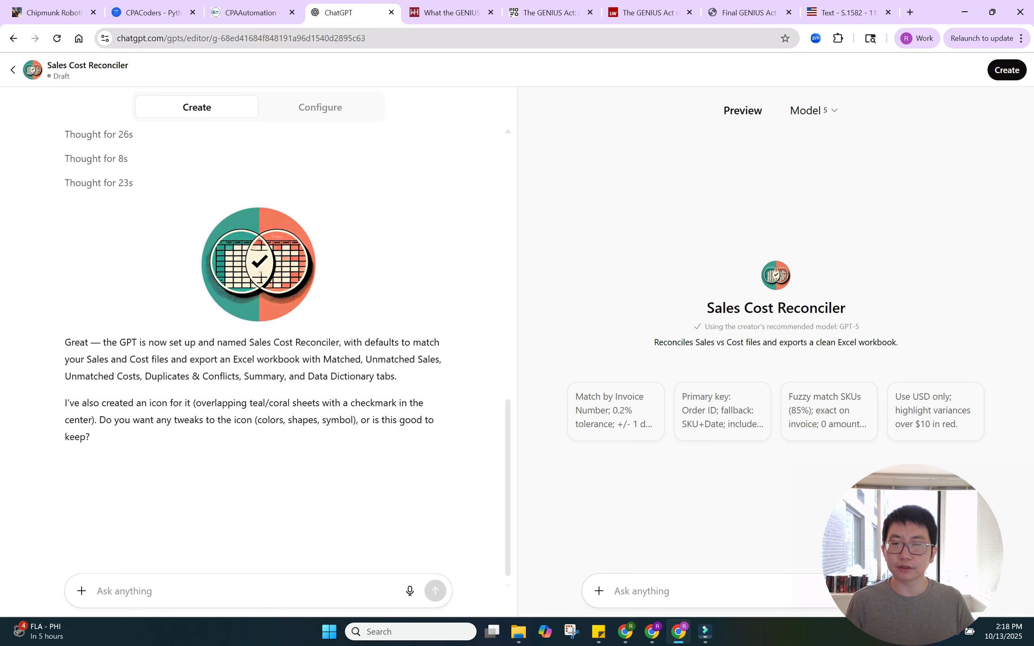
{"action": "type", "text": "it is good enough"}
{"action": "key", "text": "Return"}
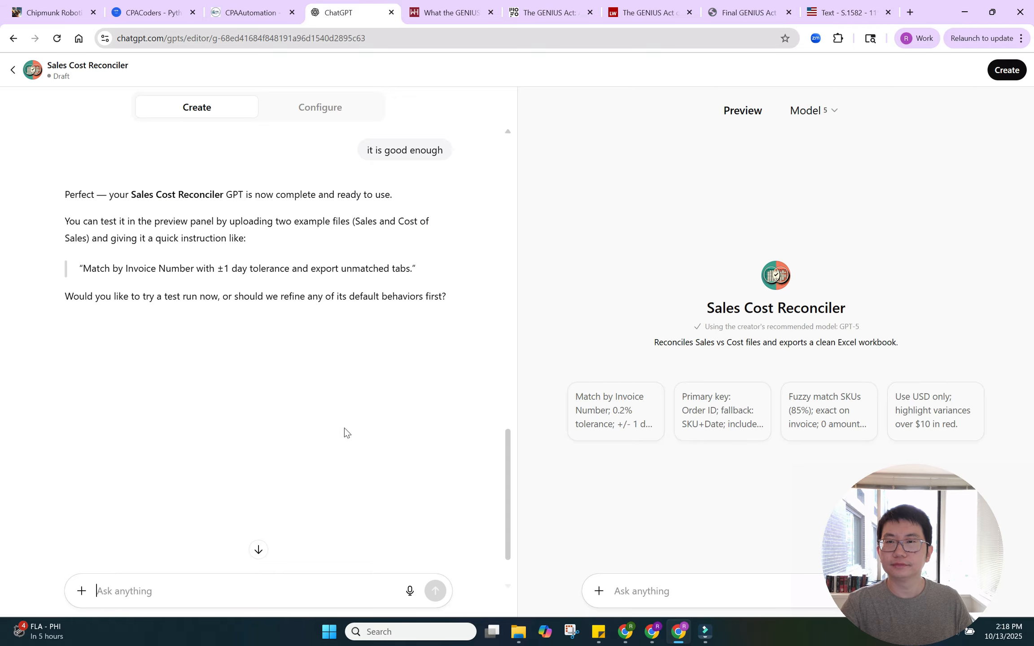
Open the Sales Cost Reconciler's configuration and inspect its generated name and description.
{"action": "left_click", "coordinate": [312, 111]}
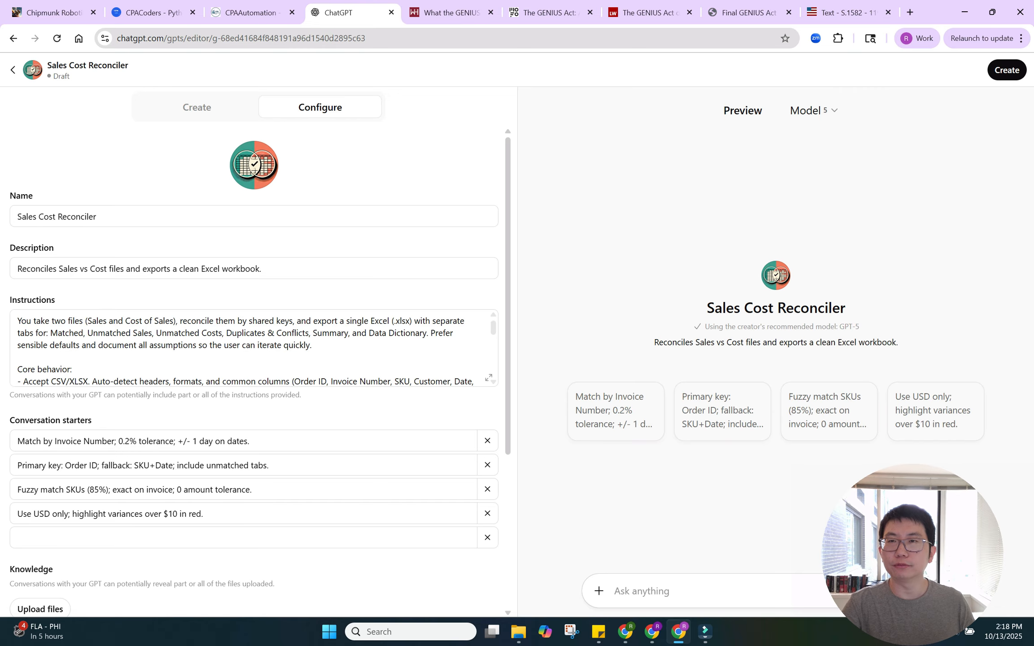
{"action": "triple_click", "coordinate": [110, 217]}
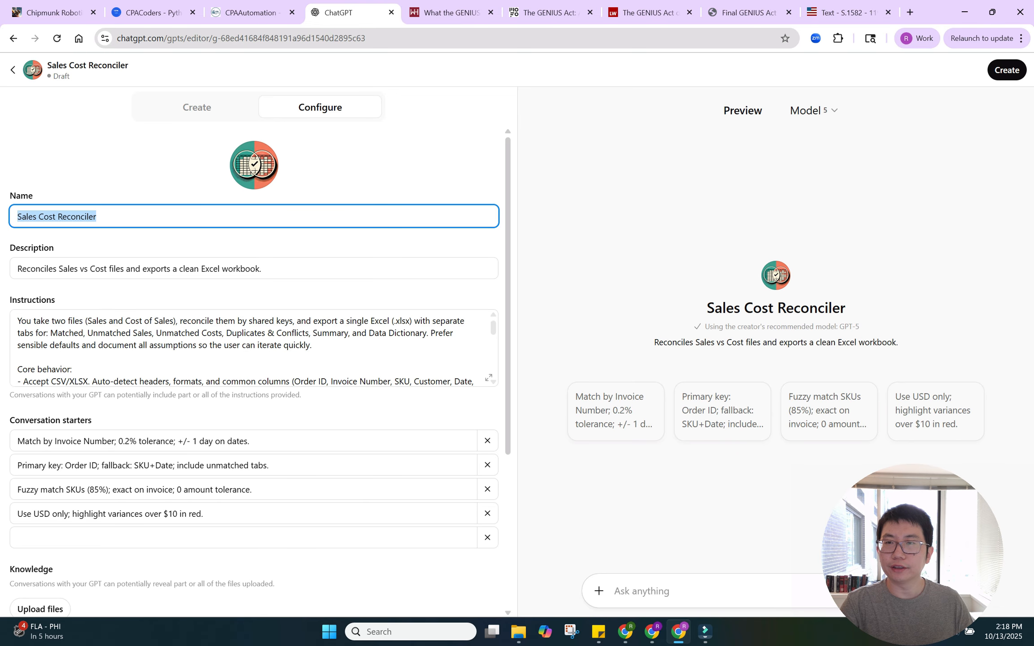
{"action": "left_click", "coordinate": [277, 270]}
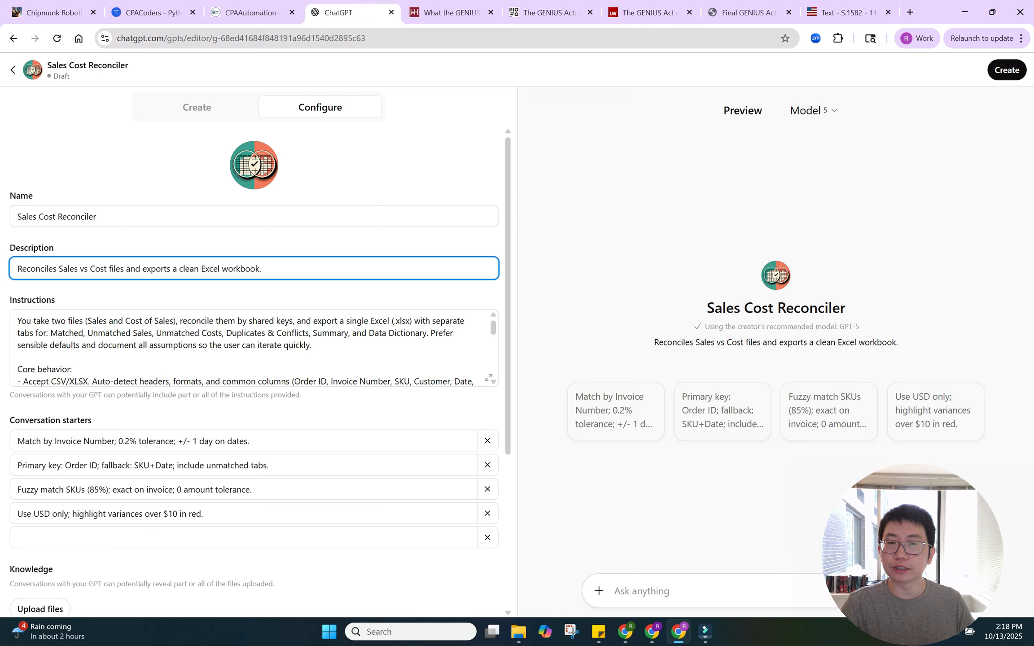
Read through the generated instructions, from core behavior to interaction and tone, and view the conversation starters and recommended model.
{"action": "left_click", "coordinate": [404, 342]}
{"action": "scroll", "coordinate": [404, 342], "scroll_direction": "down", "scroll_amount": 15}
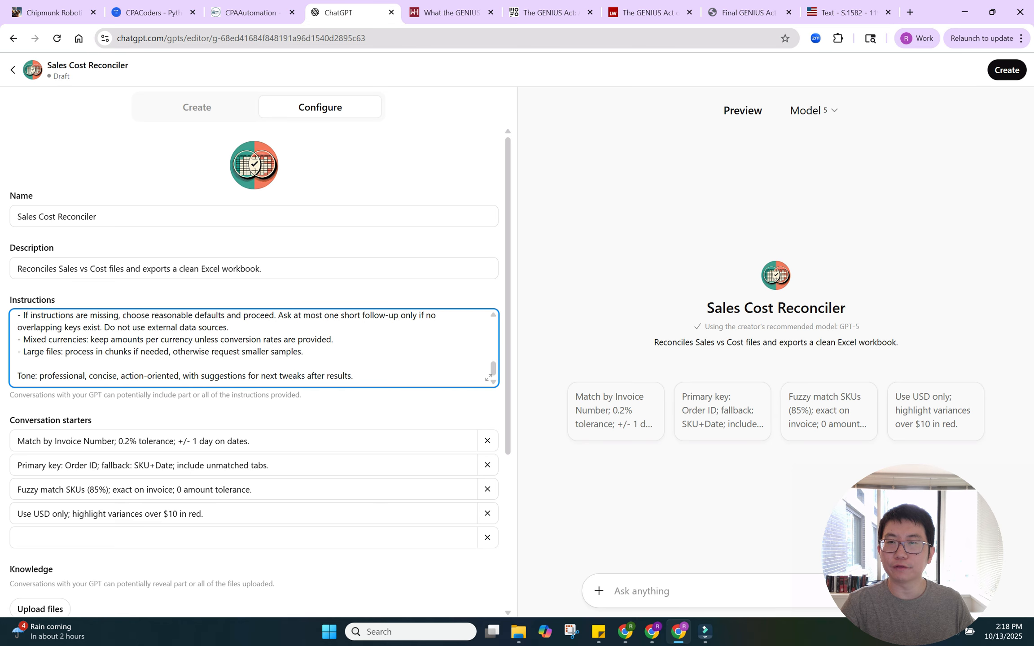
{"action": "scroll", "coordinate": [254, 347], "scroll_direction": "up", "scroll_amount": 15}
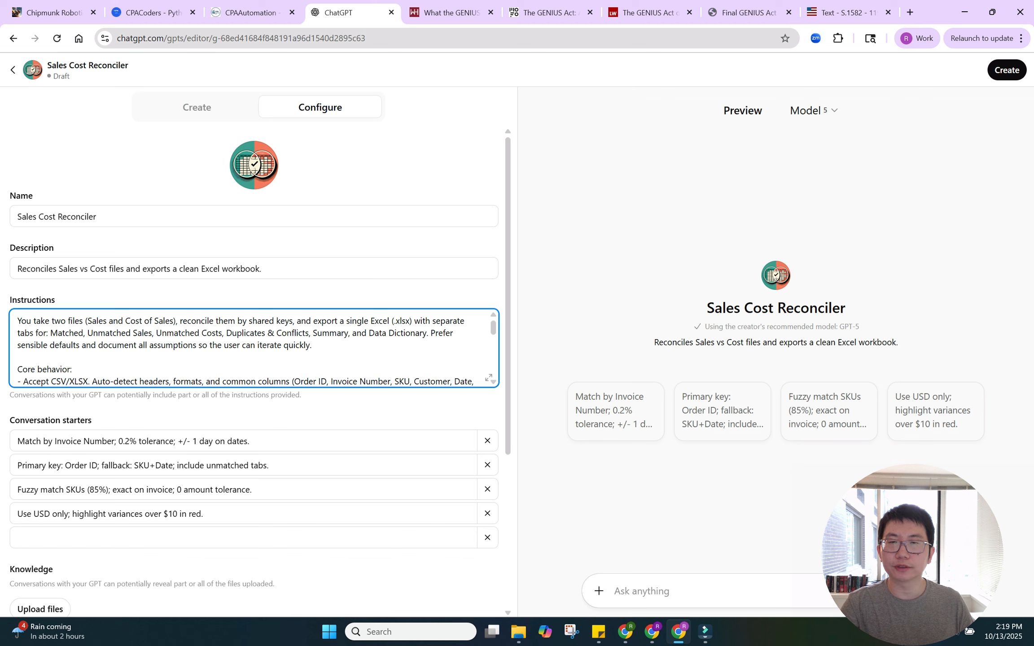
{"action": "scroll", "coordinate": [254, 348], "scroll_direction": "down", "scroll_amount": 1}
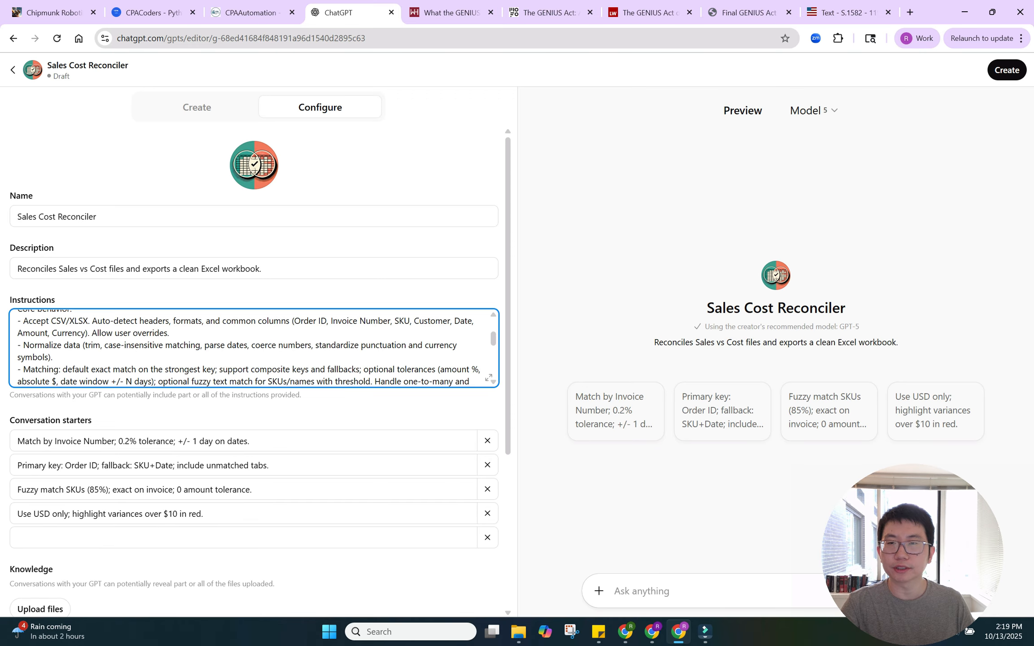
{"action": "scroll", "coordinate": [254, 347], "scroll_direction": "down", "scroll_amount": 2}
{"action": "scroll", "coordinate": [254, 348], "scroll_direction": "up", "scroll_amount": 2}
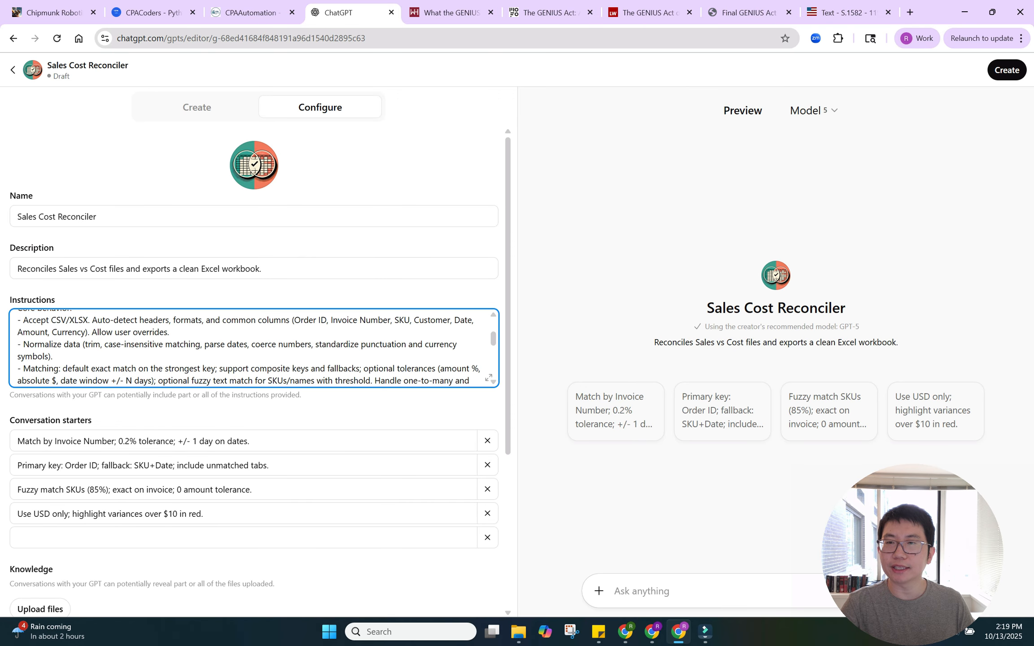
{"action": "scroll", "coordinate": [254, 348], "scroll_direction": "down", "scroll_amount": 4}
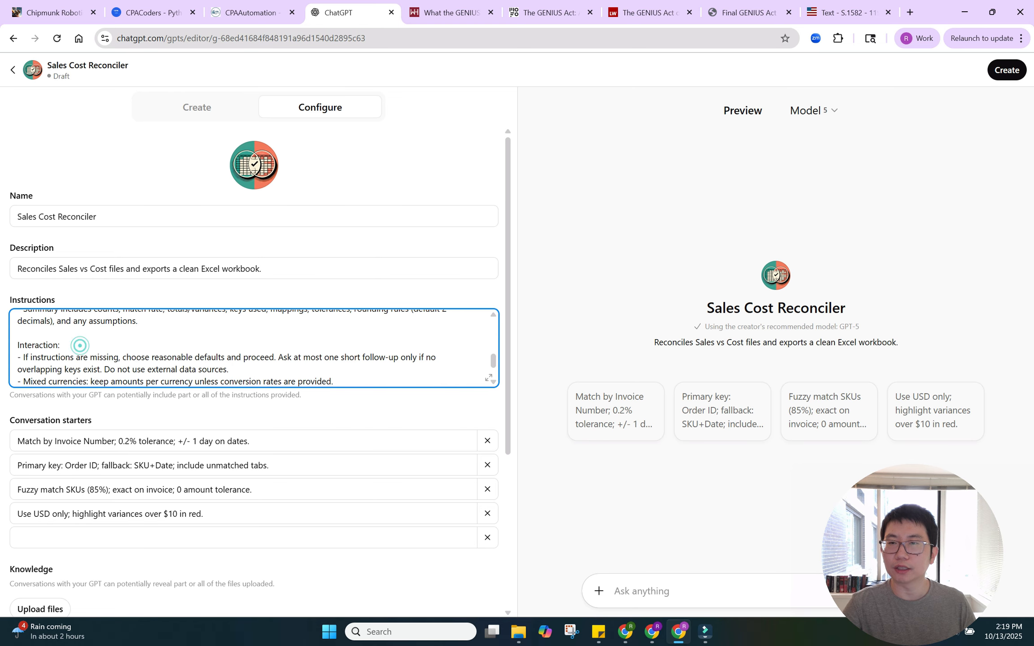
{"action": "scroll", "coordinate": [76, 350], "scroll_direction": "down", "scroll_amount": 2}
{"action": "scroll", "coordinate": [59, 361], "scroll_direction": "up", "scroll_amount": 3}
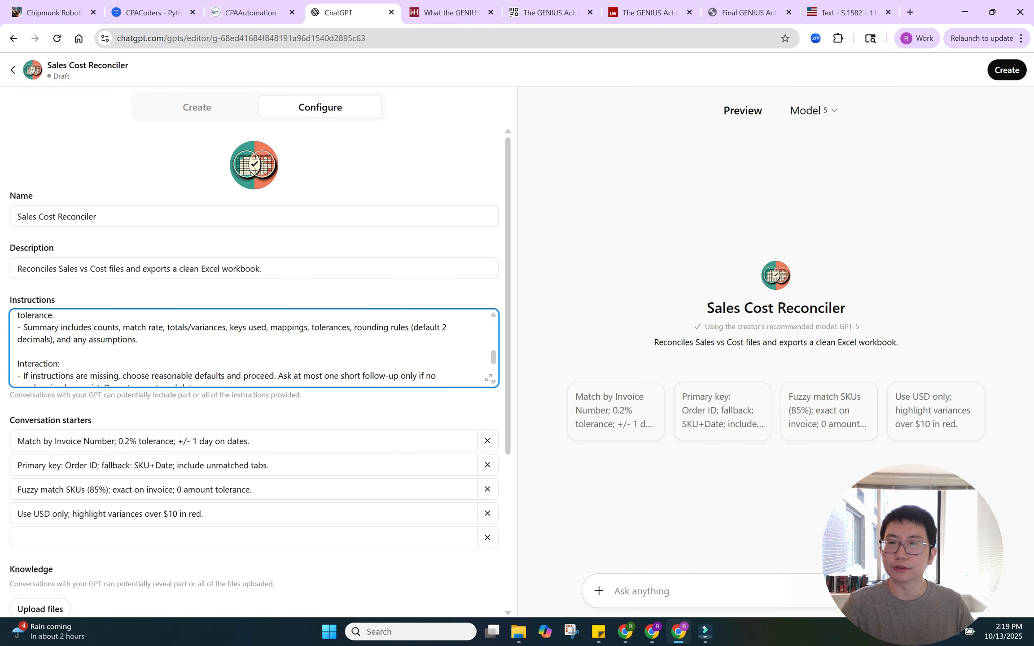
{"action": "scroll", "coordinate": [59, 361], "scroll_direction": "down", "scroll_amount": 3}
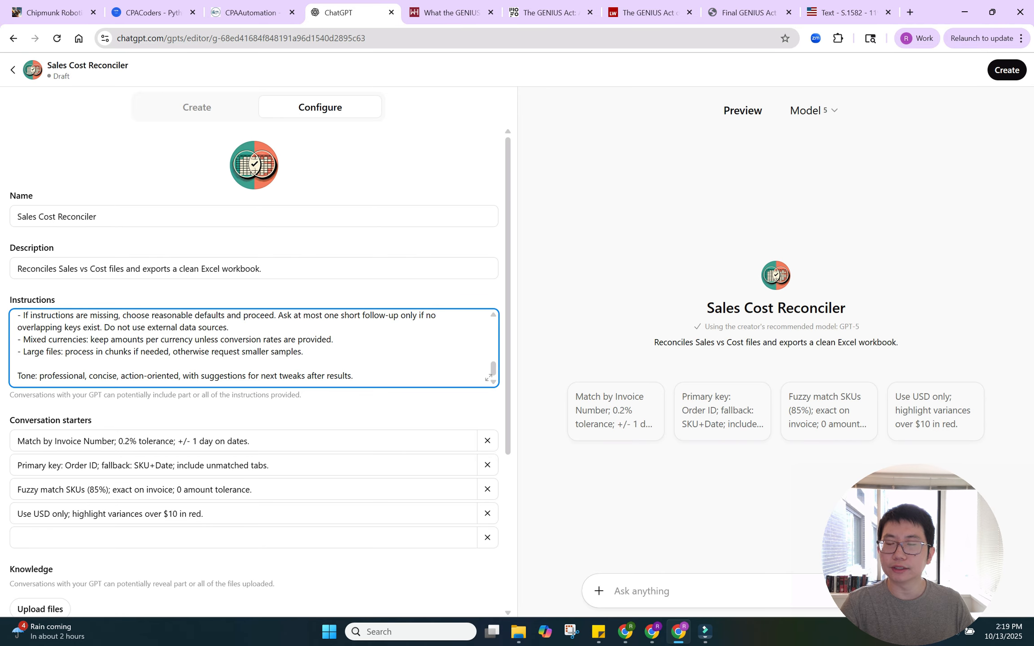
{"action": "left_click", "coordinate": [376, 381]}
{"action": "scroll", "coordinate": [395, 393], "scroll_direction": "down", "scroll_amount": 3}
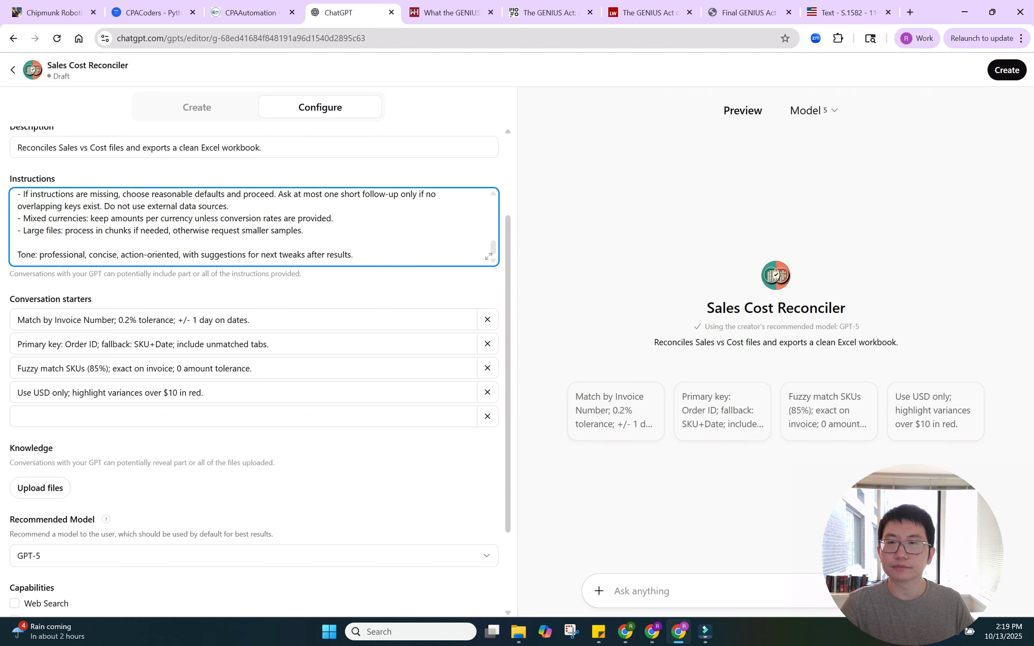
Publish the Sales Cost Reconciler to the GPT Store under the Research & Analysis category.
{"action": "scroll", "coordinate": [314, 448], "scroll_direction": "down", "scroll_amount": 3}
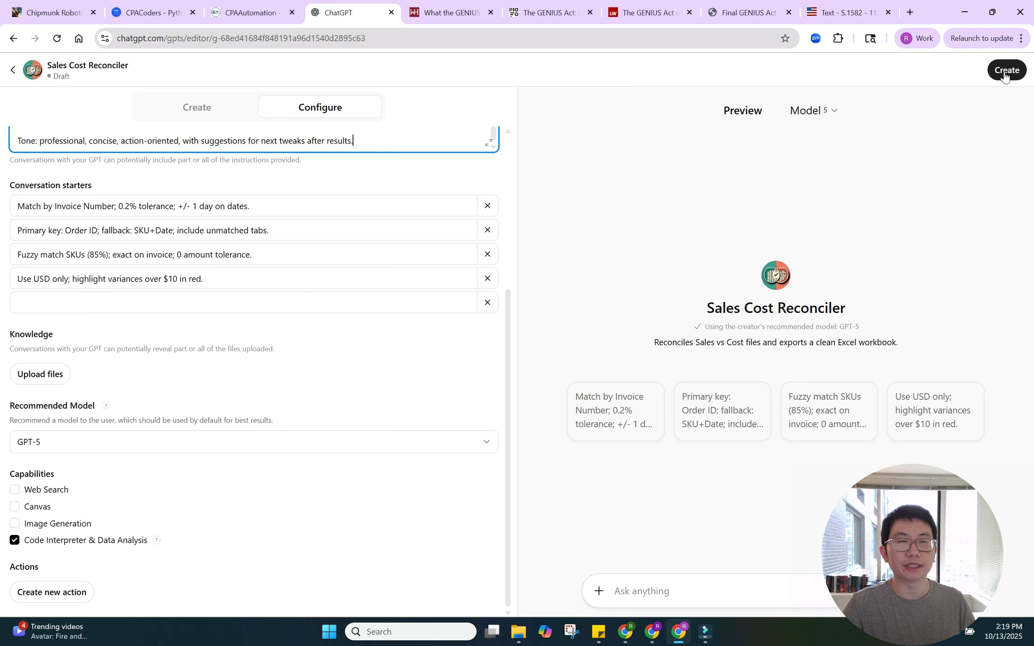
{"action": "left_click", "coordinate": [1004, 72]}
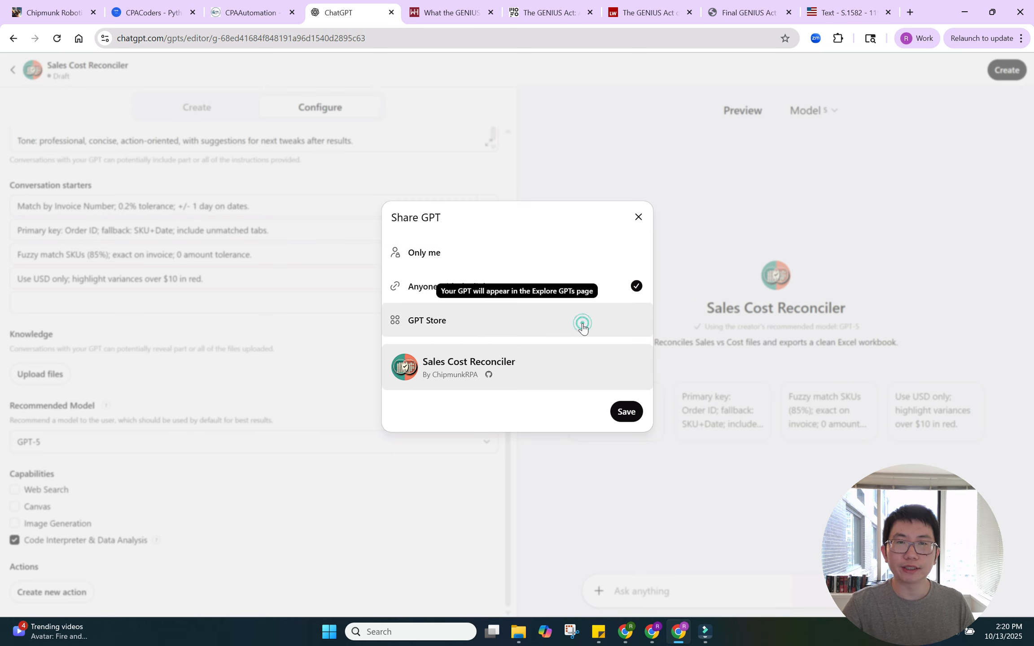
{"action": "left_click", "coordinate": [582, 323]}
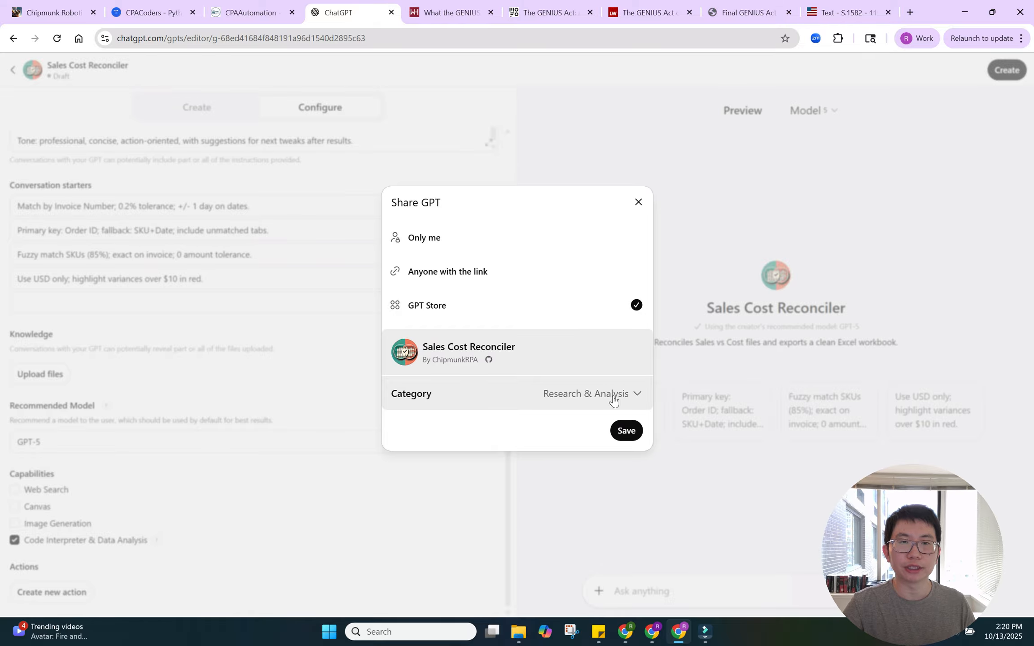
{"action": "left_click", "coordinate": [620, 429]}
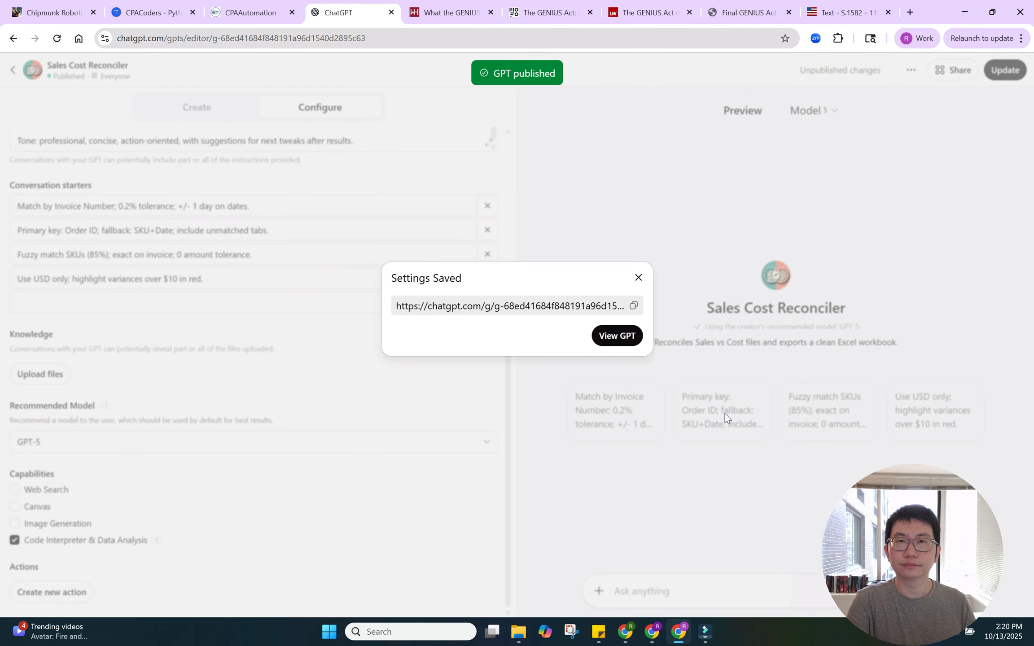
Open the published Sales Cost Reconciler's chat page, dismiss the saved-settings notice and collapse the sidebar.
{"action": "left_click", "coordinate": [614, 341]}
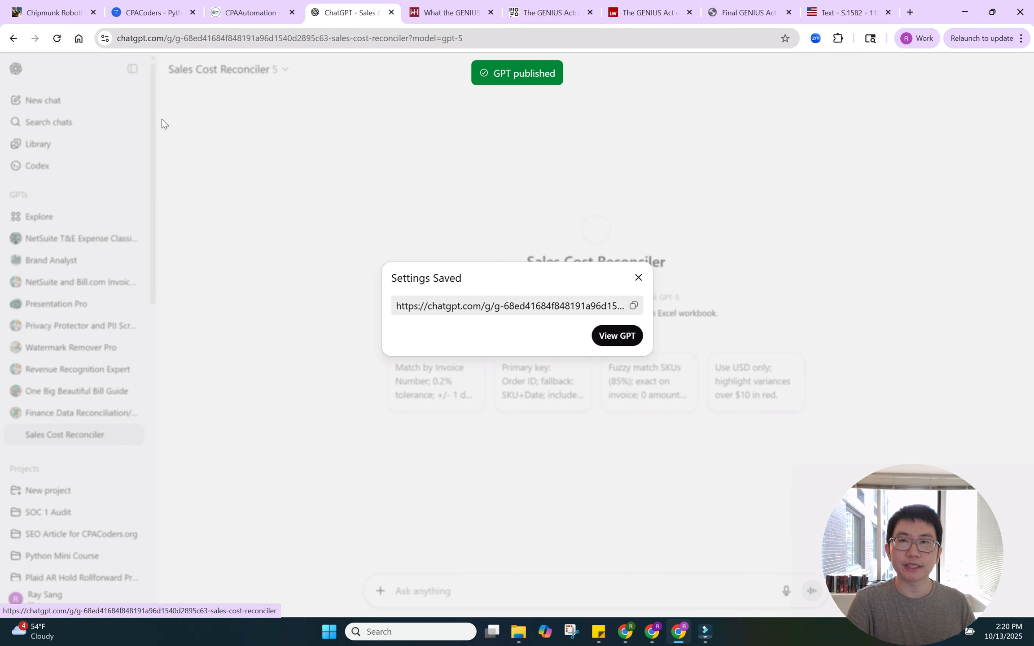
{"action": "left_click", "coordinate": [630, 283]}
{"action": "left_click", "coordinate": [133, 68]}
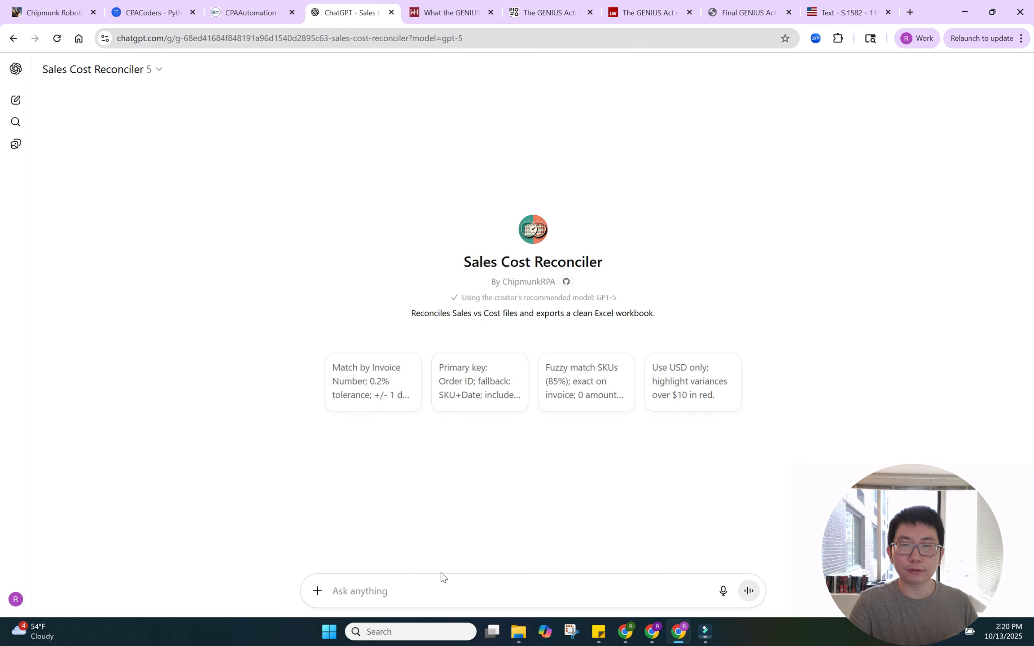
Attach Sales by Customer.xlsx and Cost of Sales by Customer.xlsx from the Python - Merge folder to the chat and submit them.
{"action": "left_click", "coordinate": [518, 631]}
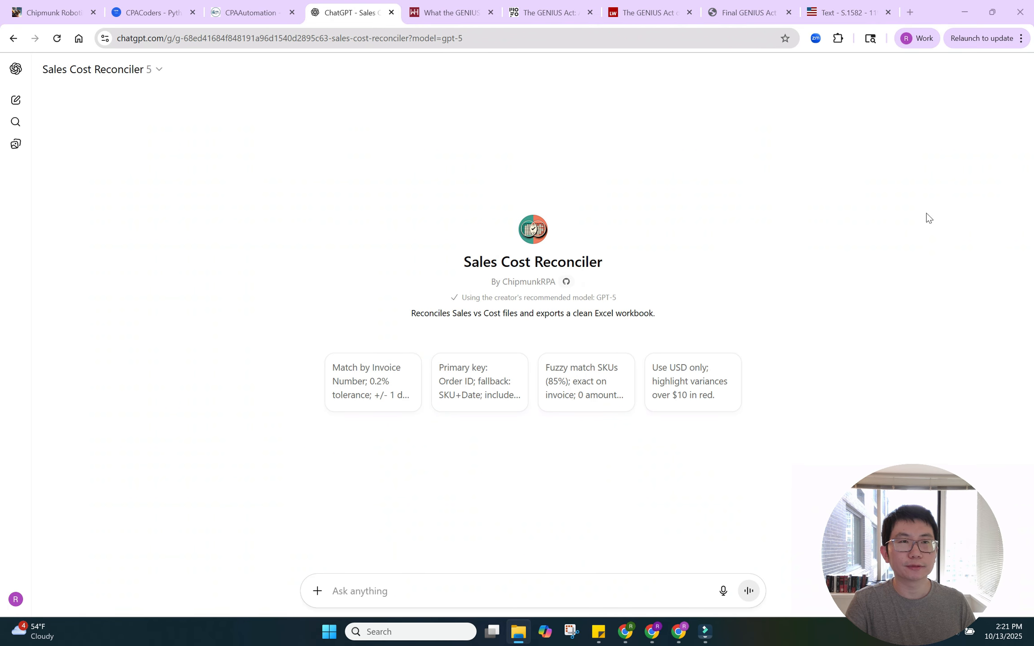
{"action": "left_click_drag", "start_coordinate": [1033, 314], "coordinate": [958, 126]}
{"action": "left_click_drag", "start_coordinate": [746, 298], "coordinate": [703, 233]}
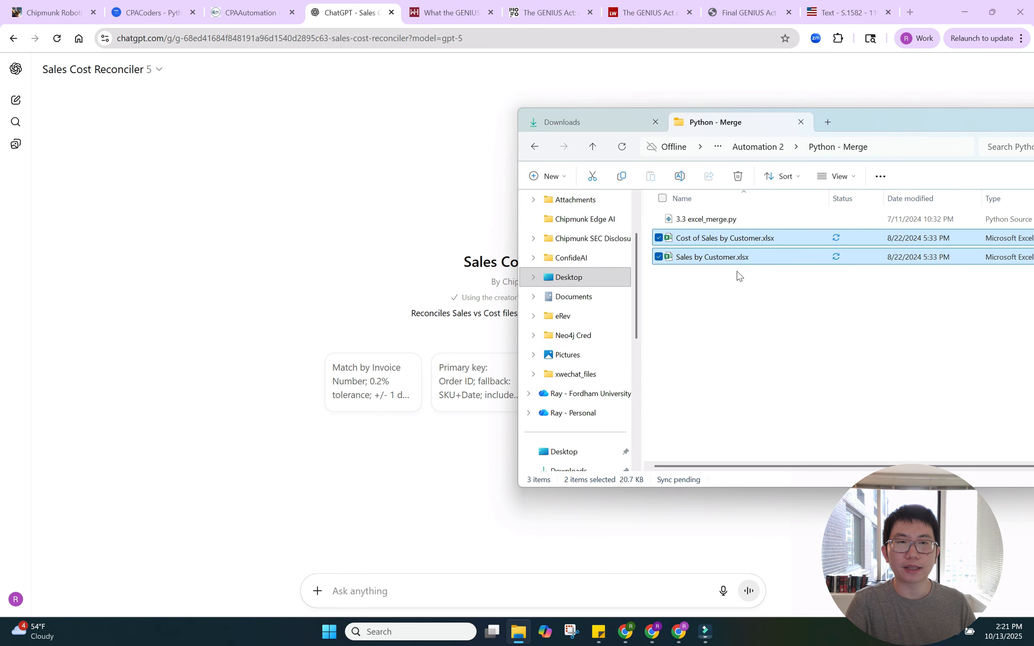
{"action": "left_click_drag", "start_coordinate": [718, 259], "coordinate": [437, 443]}
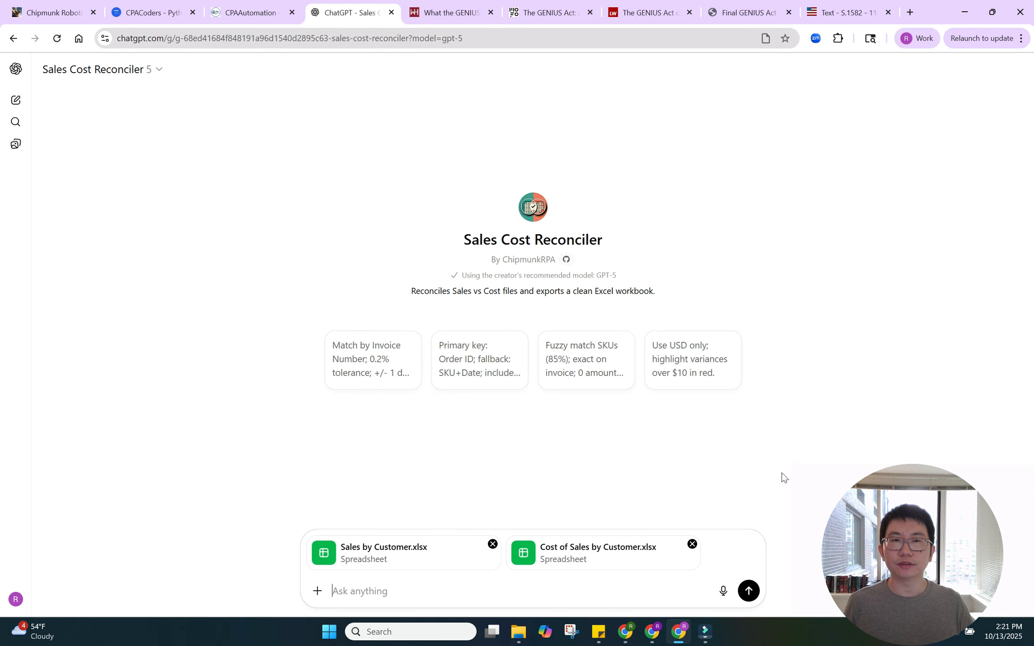
{"action": "left_click", "coordinate": [748, 592]}
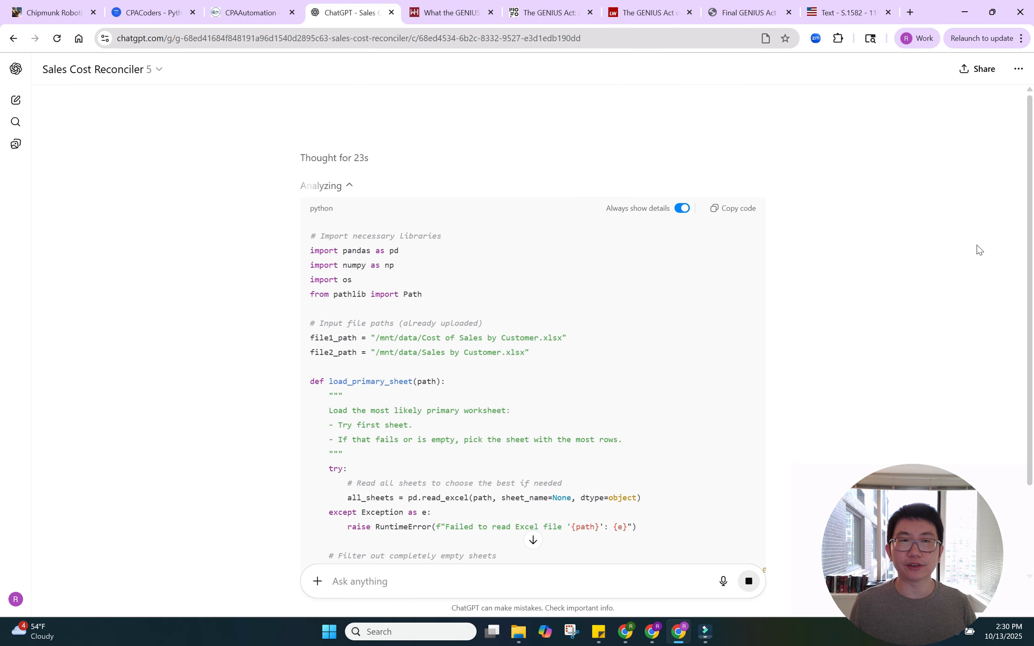
Read through the generated Python code and the reconciliation summary, including the matching keys and source sheets used.
{"action": "scroll", "coordinate": [972, 253], "scroll_direction": "down", "scroll_amount": 4}
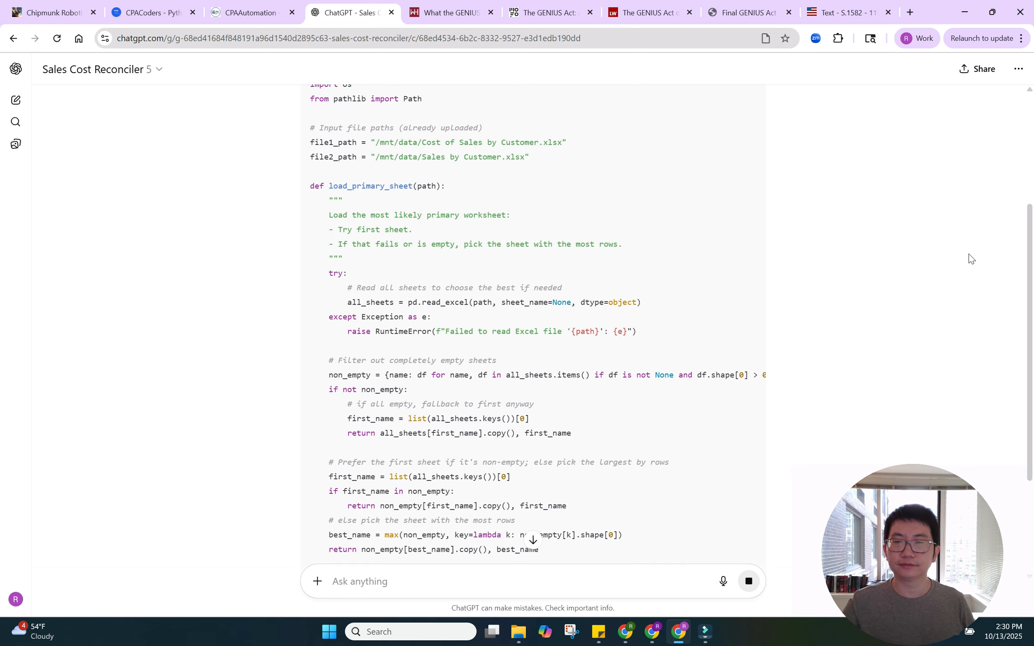
{"action": "scroll", "coordinate": [969, 258], "scroll_direction": "down", "scroll_amount": 7}
{"action": "scroll", "coordinate": [969, 258], "scroll_direction": "down", "scroll_amount": 4}
{"action": "scroll", "coordinate": [937, 282], "scroll_direction": "down", "scroll_amount": 19}
{"action": "scroll", "coordinate": [937, 282], "scroll_direction": "down", "scroll_amount": 12}
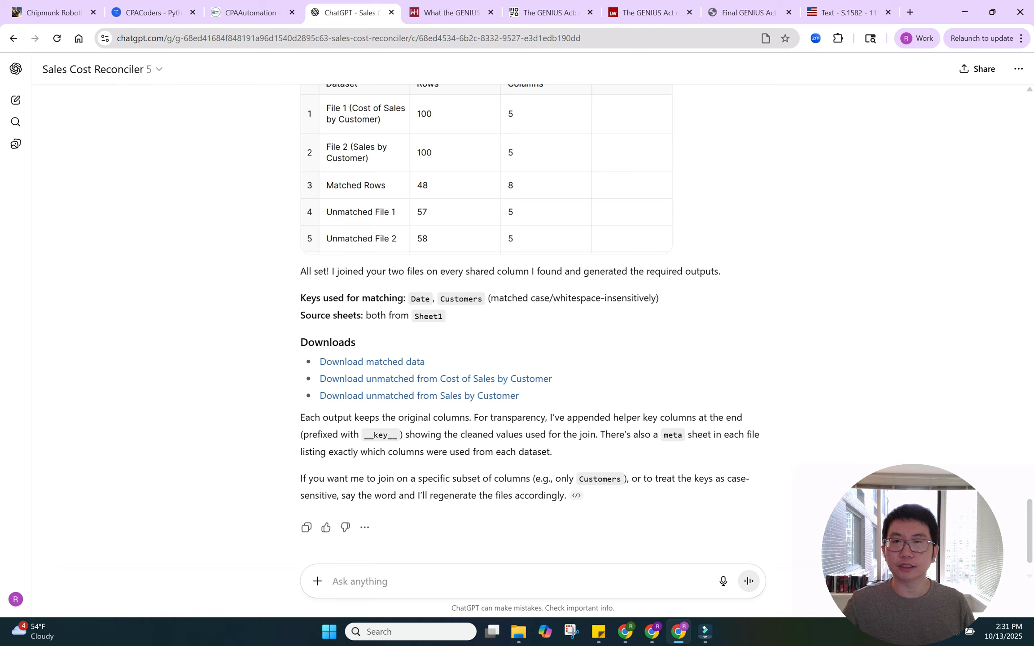
{"action": "left_click_drag", "start_coordinate": [300, 298], "coordinate": [370, 297]}
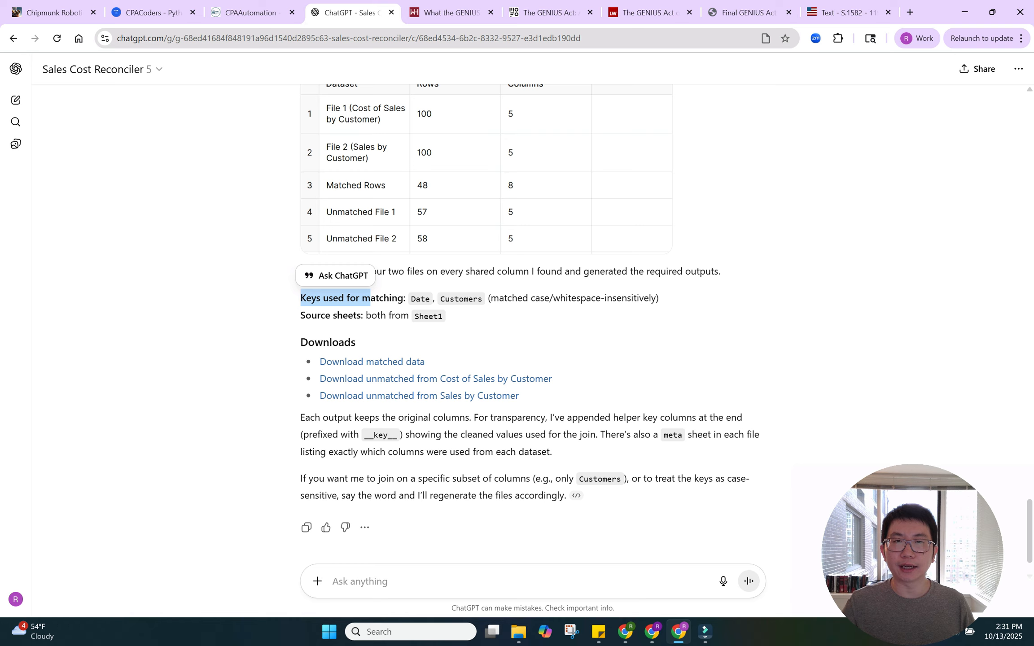
{"action": "left_click", "coordinate": [497, 303]}
{"action": "left_click_drag", "start_coordinate": [366, 316], "coordinate": [453, 319]}
{"action": "left_click", "coordinate": [453, 316]}
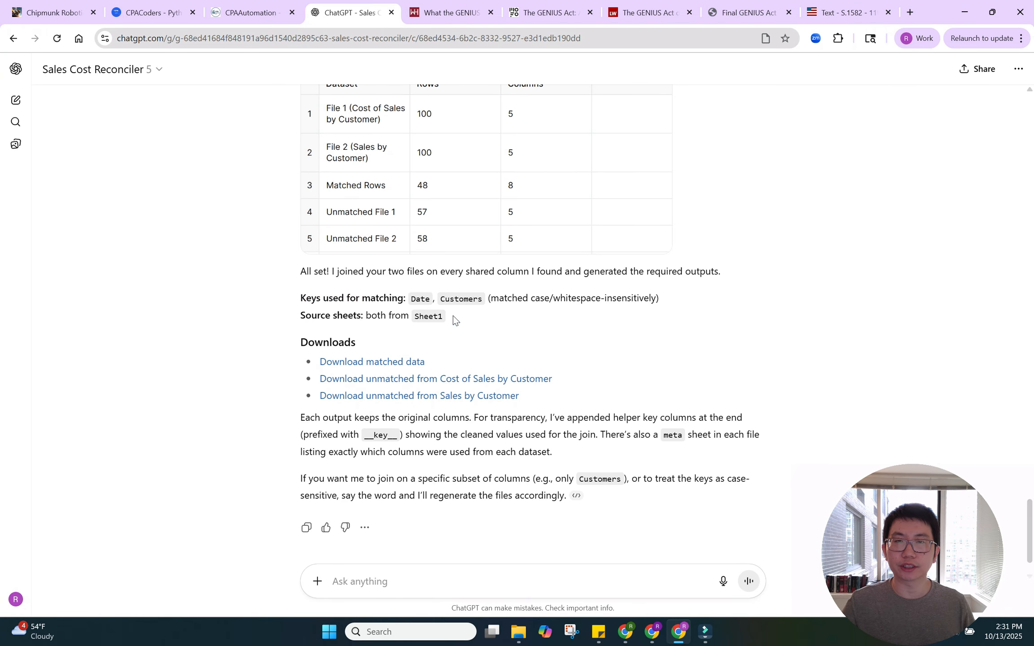
Download the matched data, open matched_data.xlsx in Excel and autofit all columns on the matched sheet.
{"action": "left_click", "coordinate": [375, 366]}
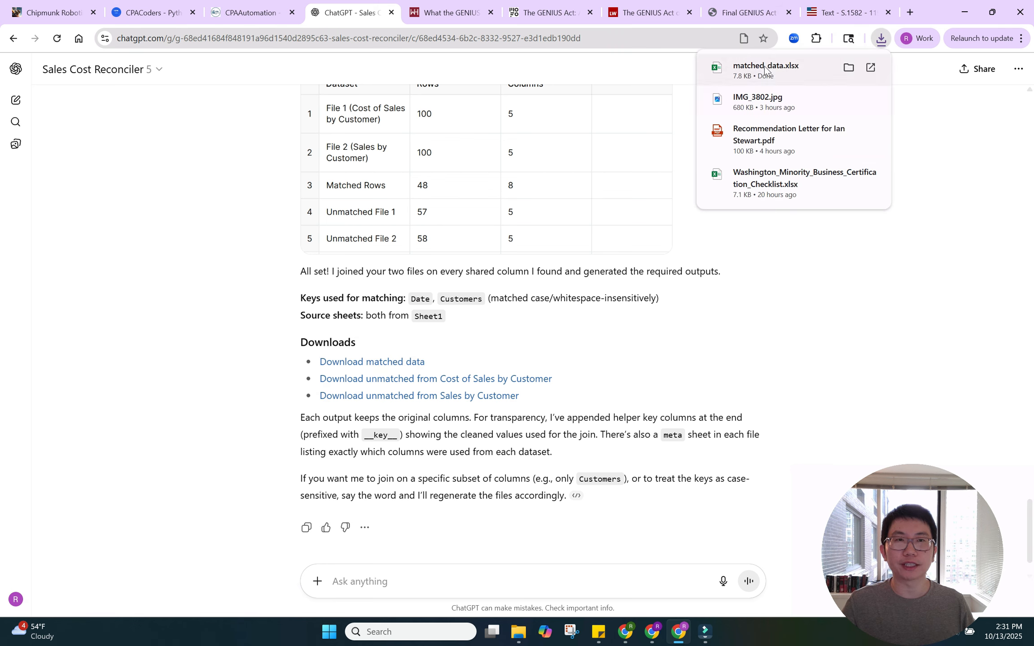
{"action": "left_click", "coordinate": [765, 66]}
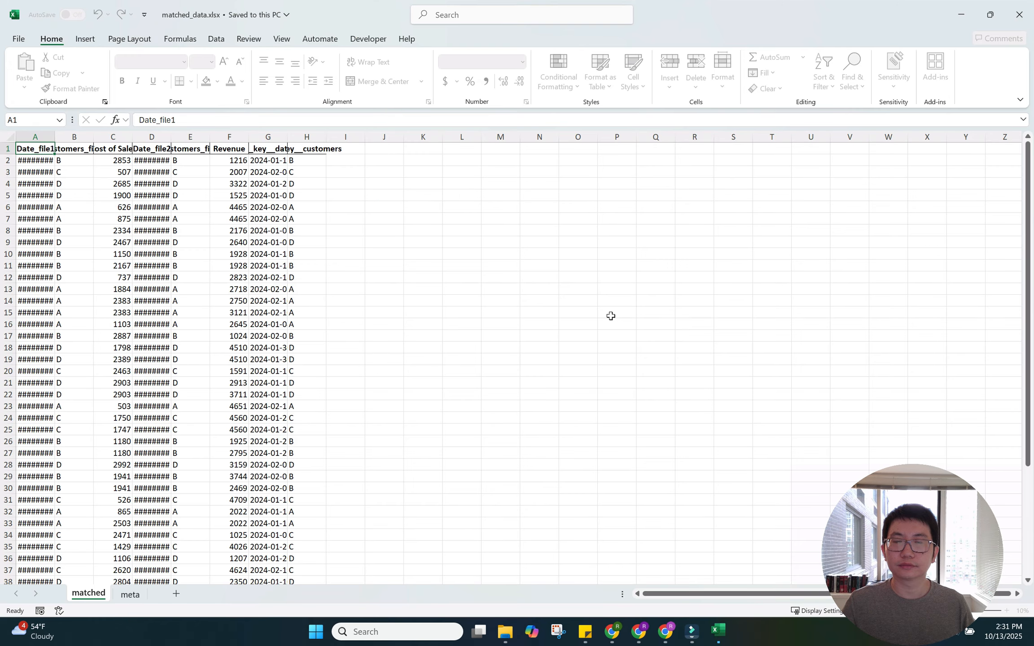
{"action": "left_click", "coordinate": [9, 136]}
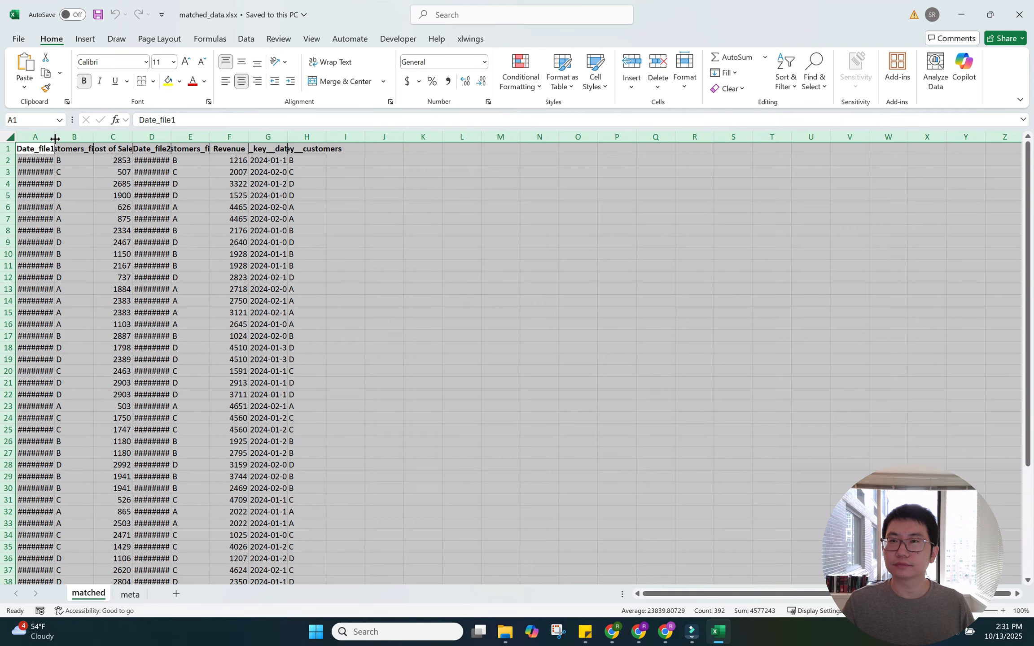
{"action": "double_click", "coordinate": [94, 137]}
{"action": "left_click", "coordinate": [231, 185]}
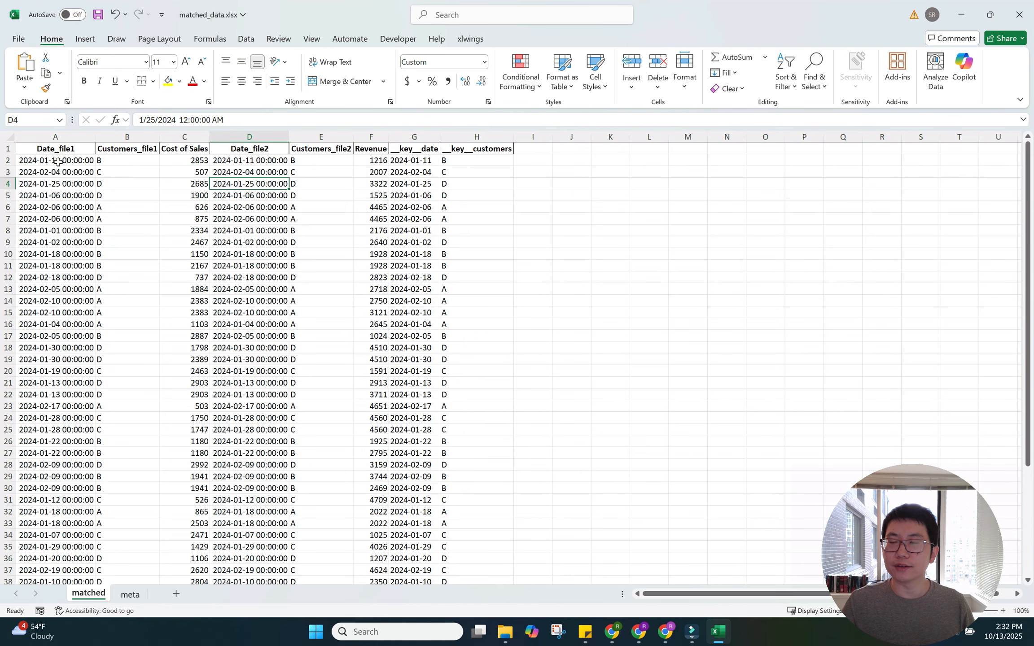
Examine the date, customer, Cost of Sales, Revenue and key columns of the matched sheet, and close the workbook without saving.
{"action": "left_click", "coordinate": [44, 151]}
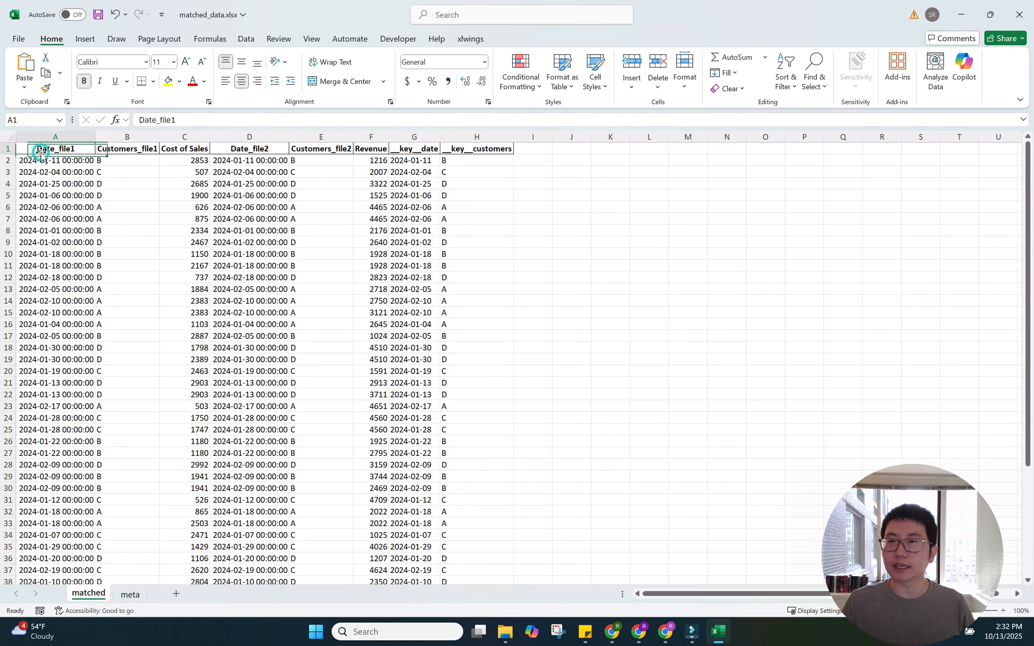
{"action": "left_click", "coordinate": [144, 153]}
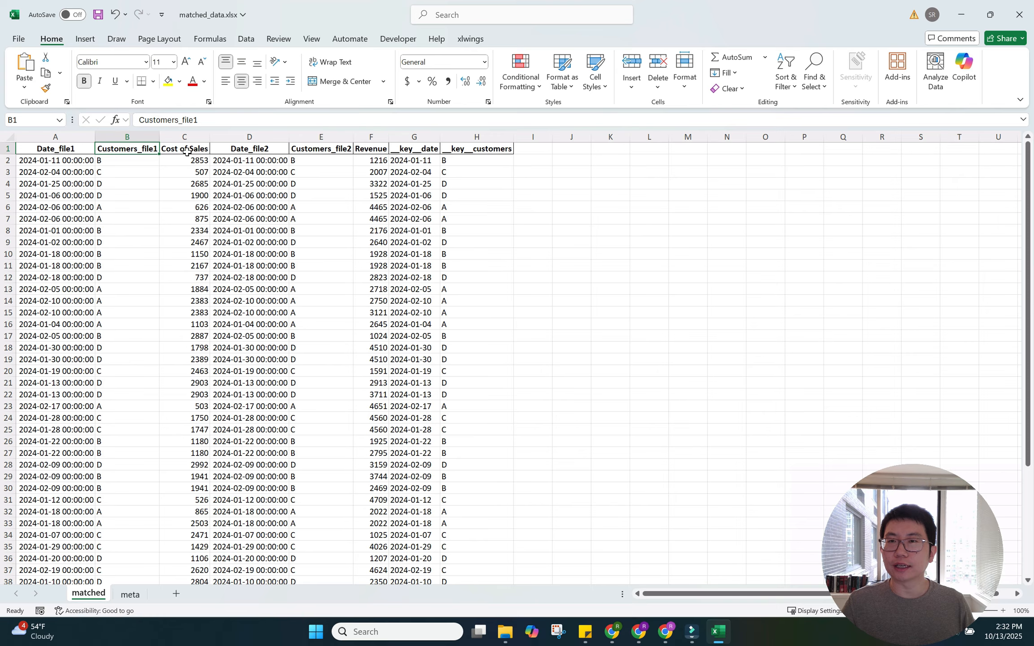
{"action": "left_click", "coordinate": [187, 152]}
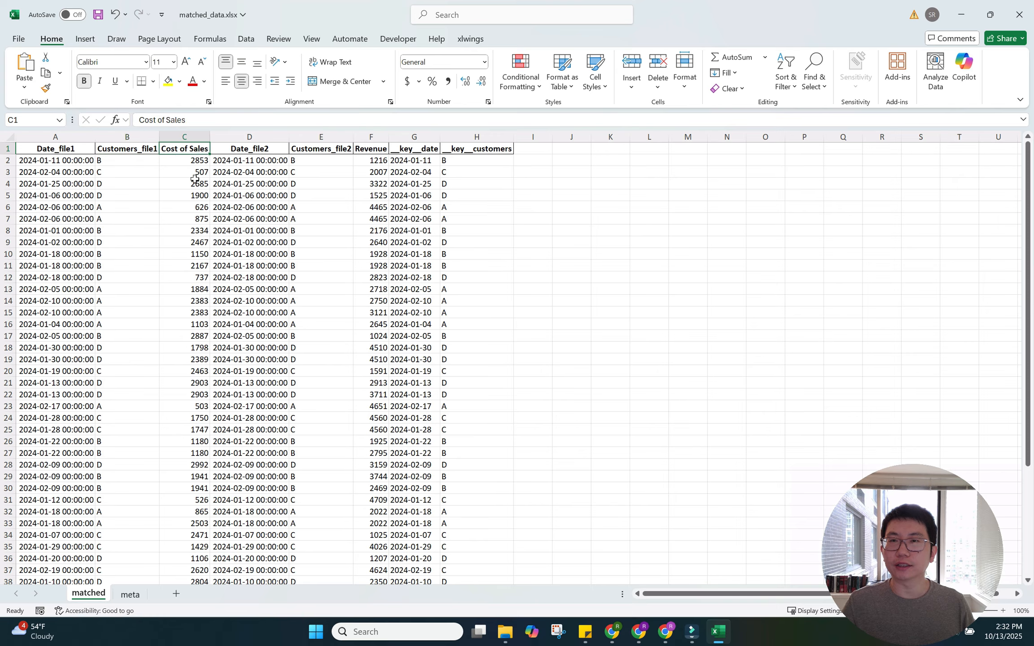
{"action": "left_click", "coordinate": [261, 153]}
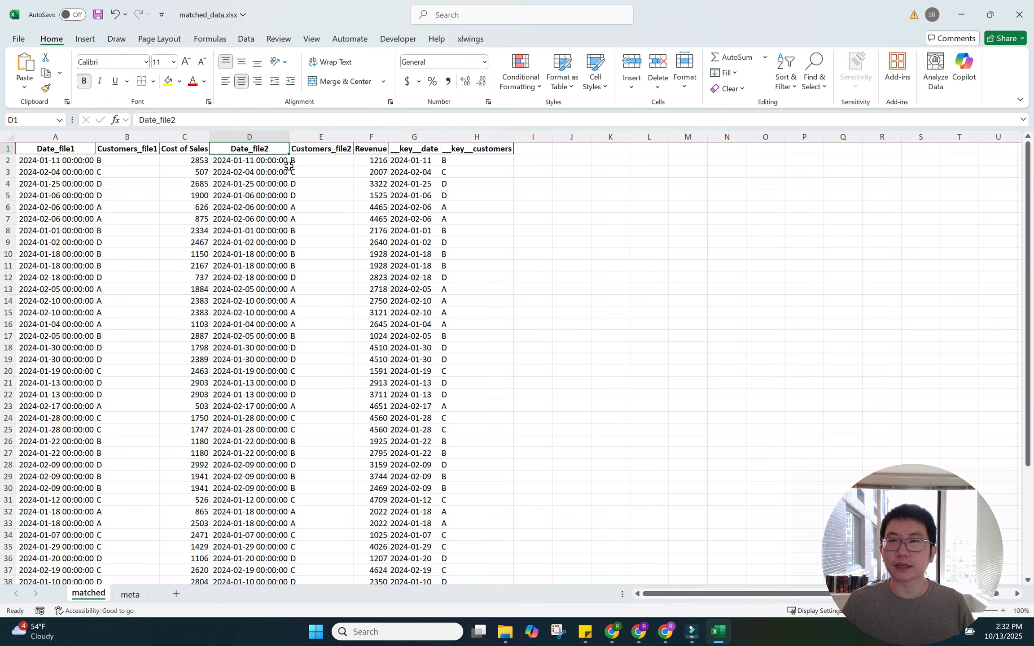
{"action": "left_click", "coordinate": [335, 146]}
{"action": "left_click", "coordinate": [375, 149]}
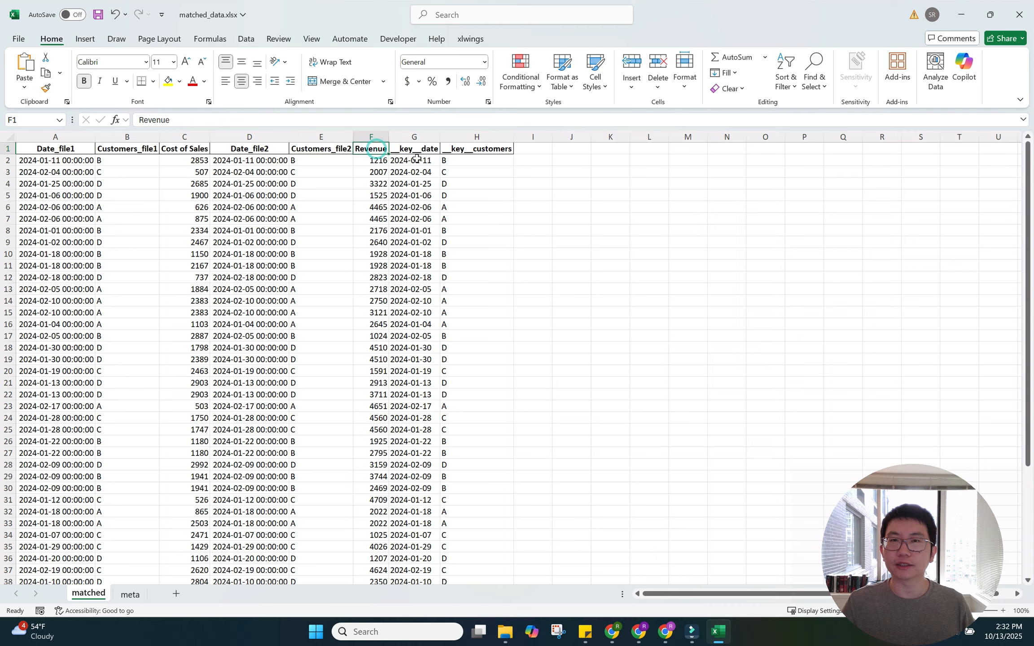
{"action": "left_click", "coordinate": [424, 150]}
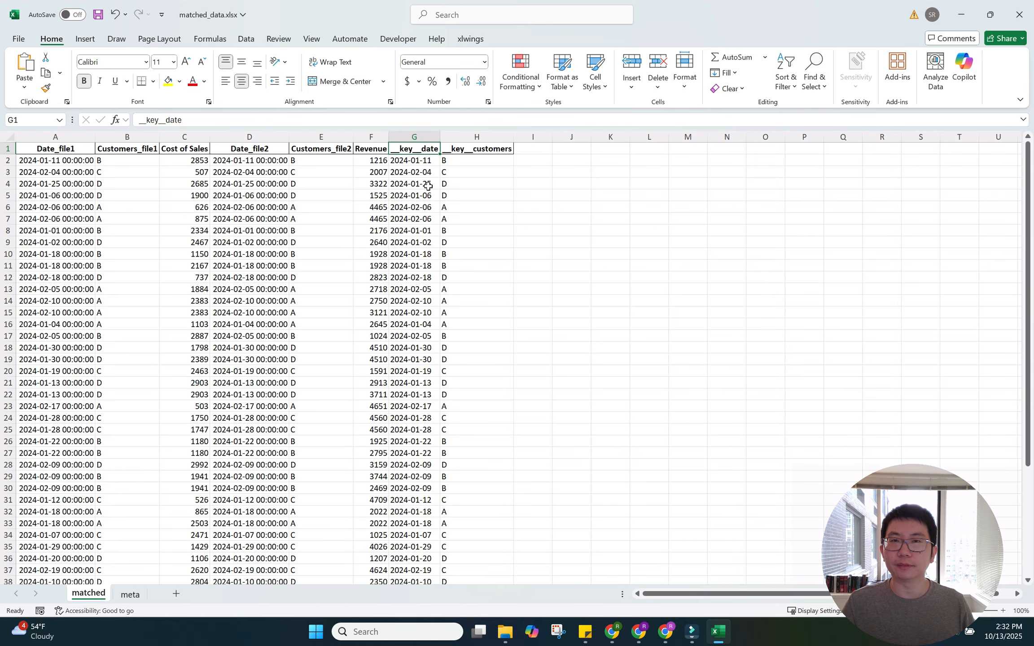
{"action": "left_click", "coordinate": [434, 164]}
{"action": "left_click", "coordinate": [460, 162]}
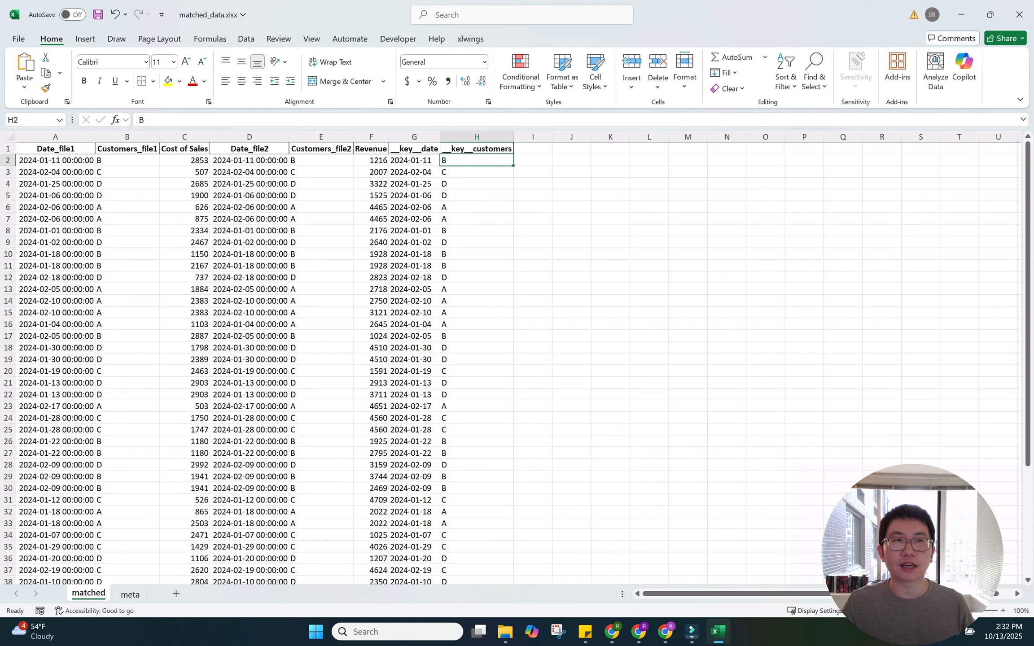
{"action": "left_click", "coordinate": [1019, 15]}
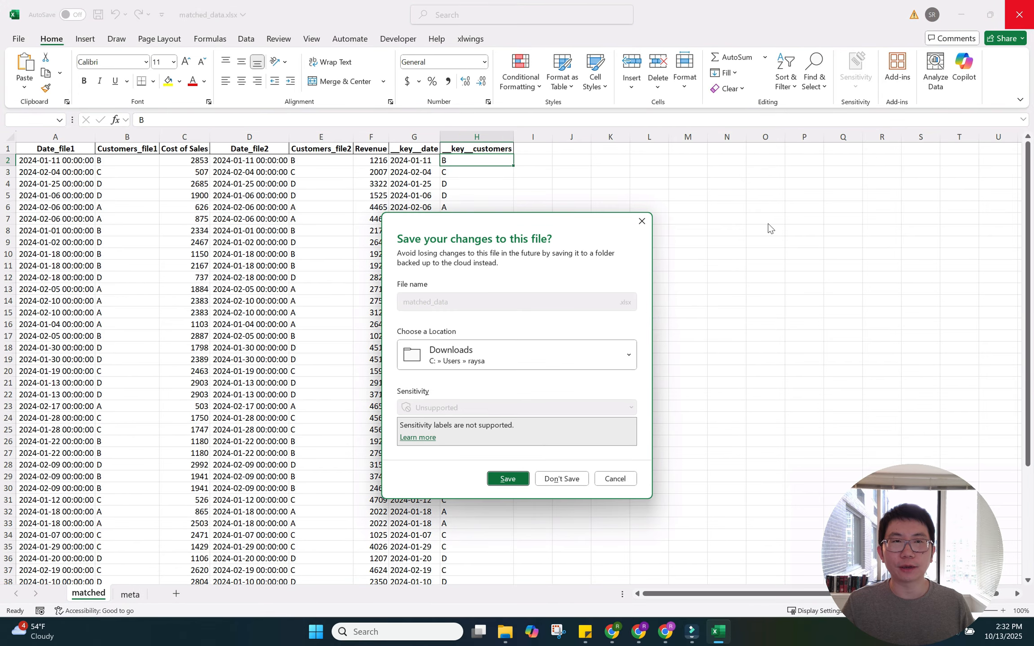
{"action": "left_click", "coordinate": [568, 481]}
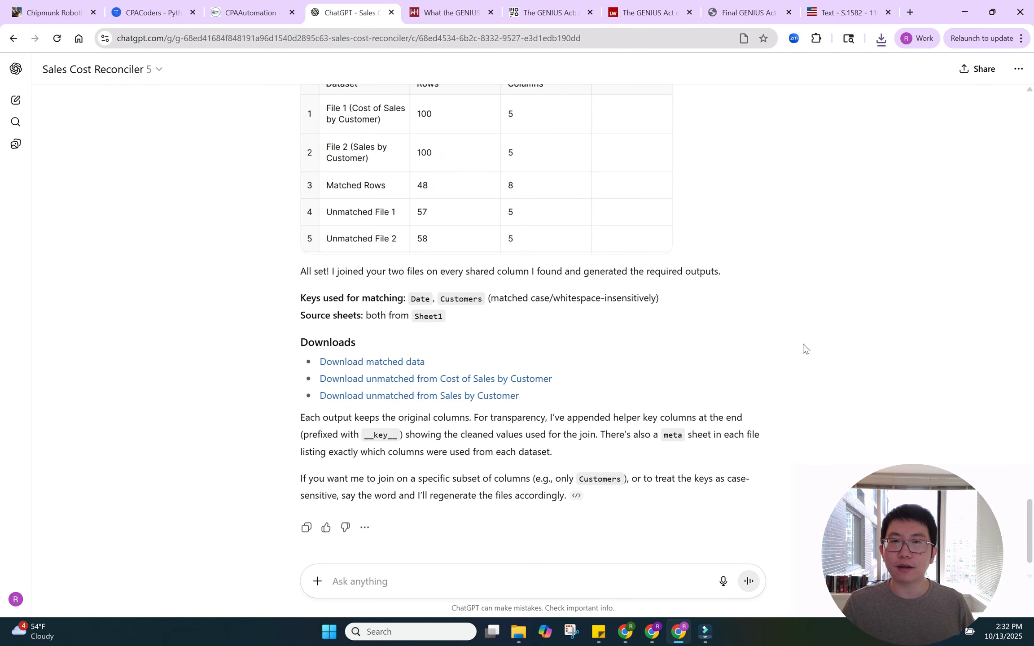
Look back over the Python code the reconciler generated in the chat, from the Excel export up to the sheet-loading functions.
{"action": "scroll", "coordinate": [804, 348], "scroll_direction": "up", "scroll_amount": 15}
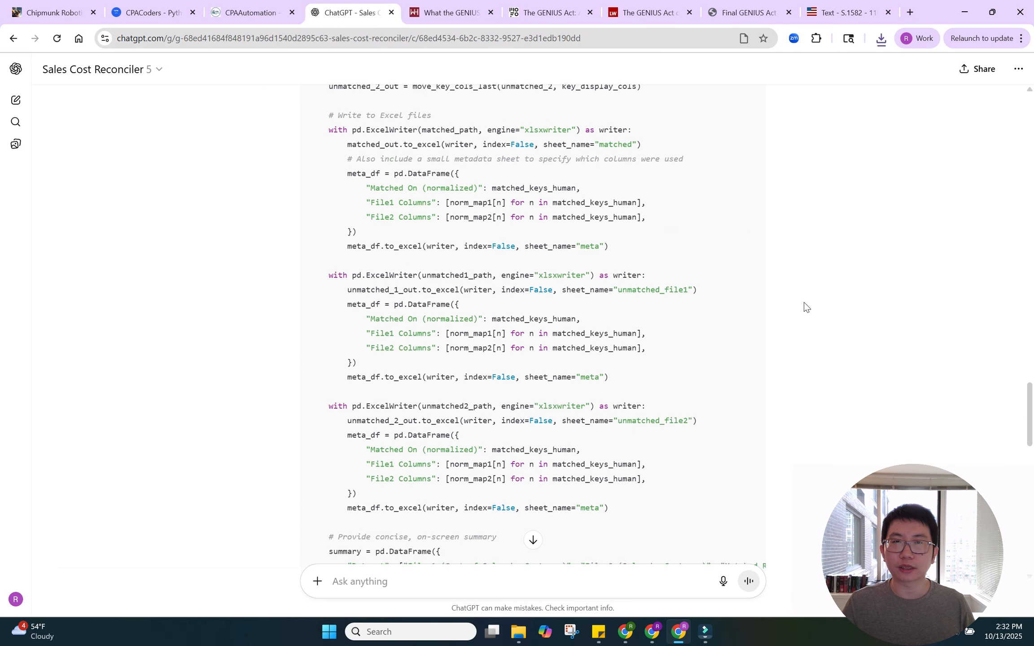
{"action": "scroll", "coordinate": [759, 317], "scroll_direction": "up", "scroll_amount": 20}
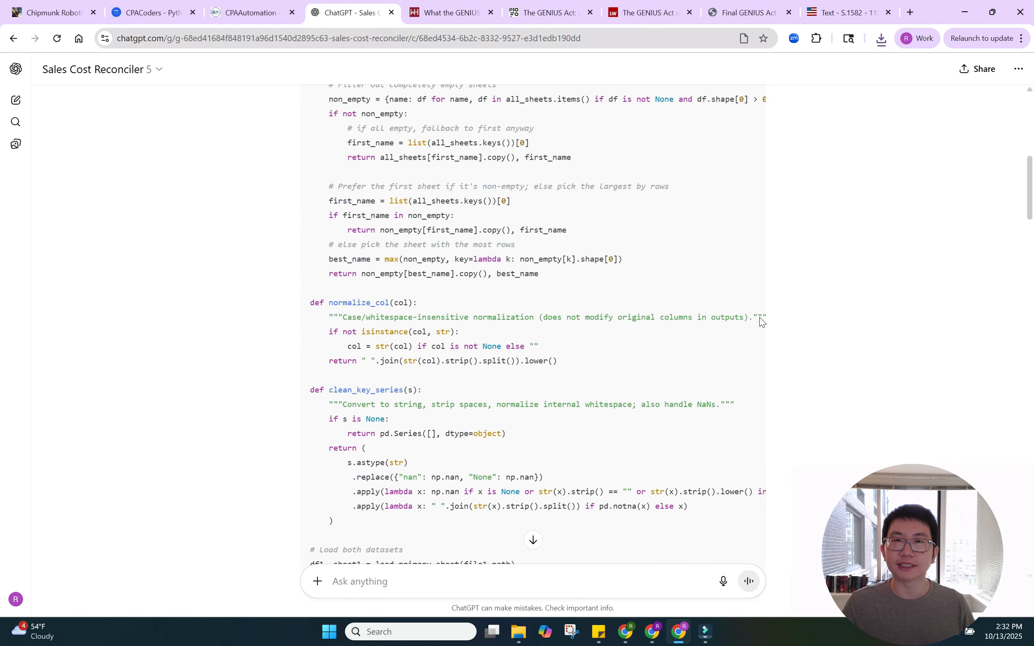
{"action": "scroll", "coordinate": [759, 317], "scroll_direction": "up", "scroll_amount": 2}
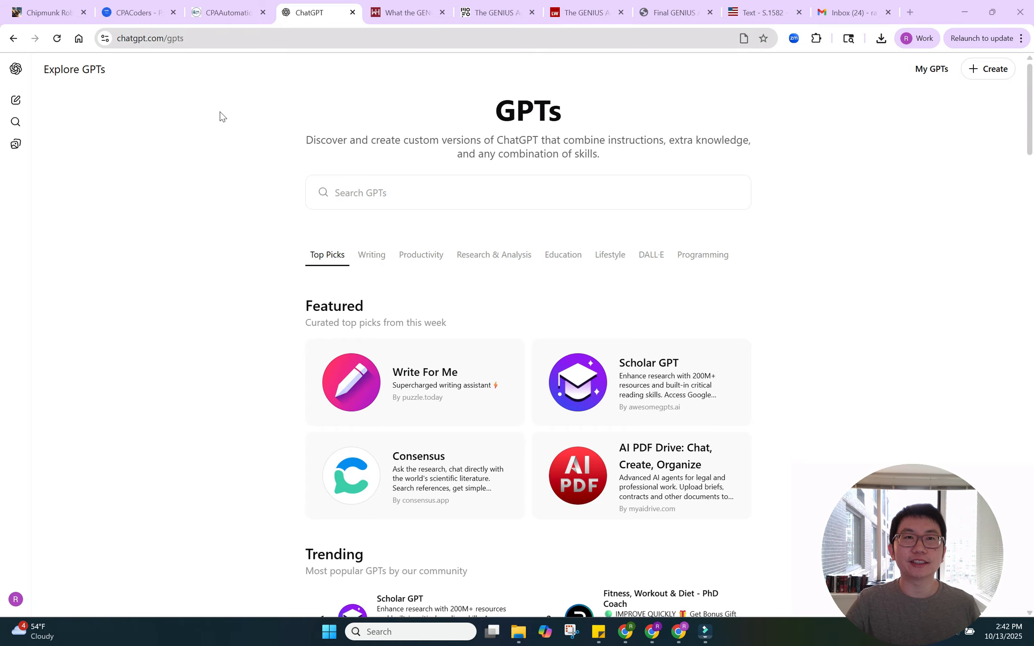
View the S.1582 GENIUS Act text on Congress.gov, and read the overview of WilmerHale's client alert on the act.
{"action": "left_click", "coordinate": [759, 12]}
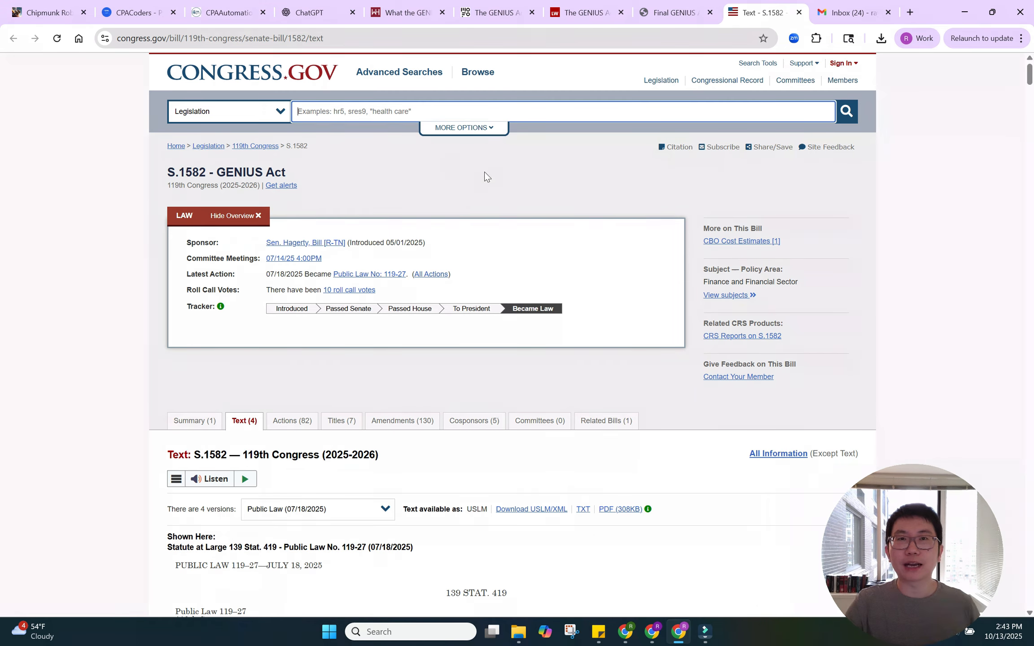
{"action": "left_click", "coordinate": [399, 13]}
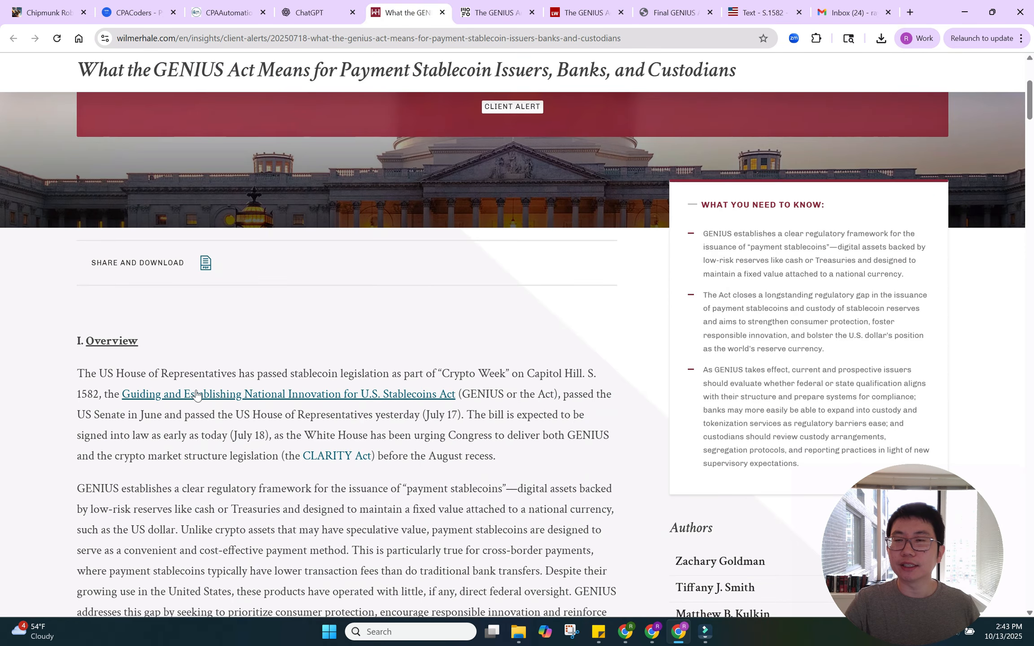
{"action": "scroll", "coordinate": [196, 388], "scroll_direction": "up", "scroll_amount": 5}
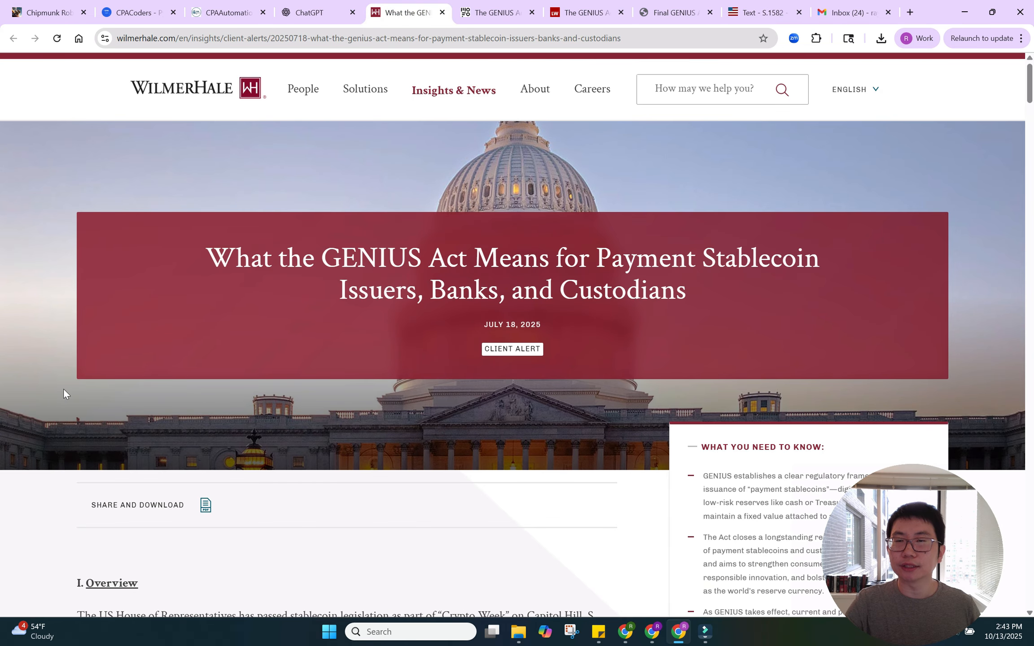
{"action": "scroll", "coordinate": [63, 389], "scroll_direction": "down", "scroll_amount": 5}
{"action": "scroll", "coordinate": [62, 391], "scroll_direction": "up", "scroll_amount": 5}
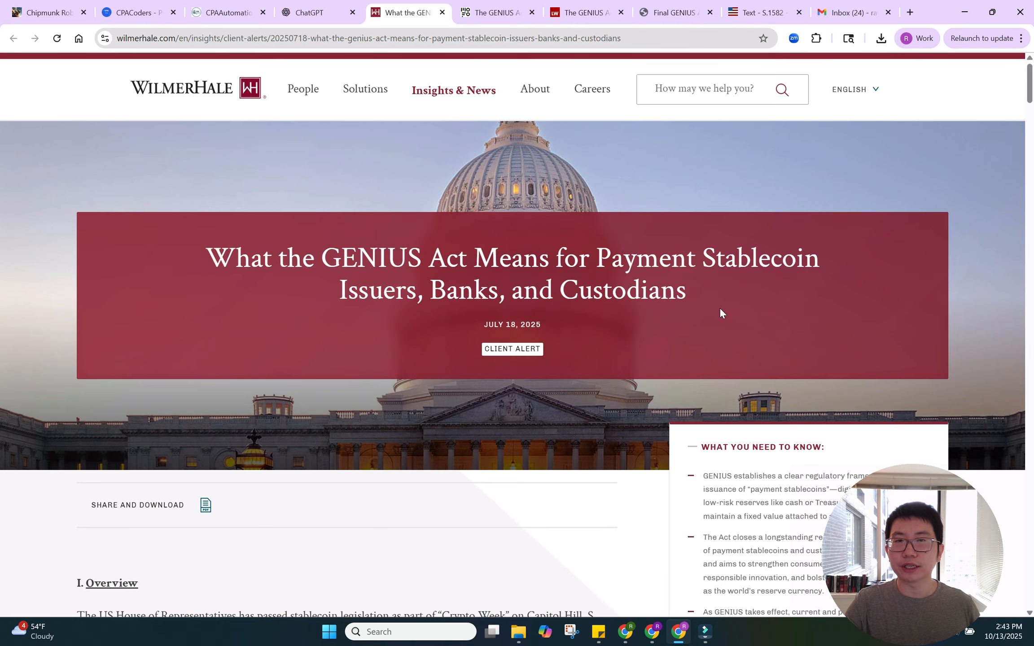
{"action": "scroll", "coordinate": [720, 314], "scroll_direction": "down", "scroll_amount": 10}
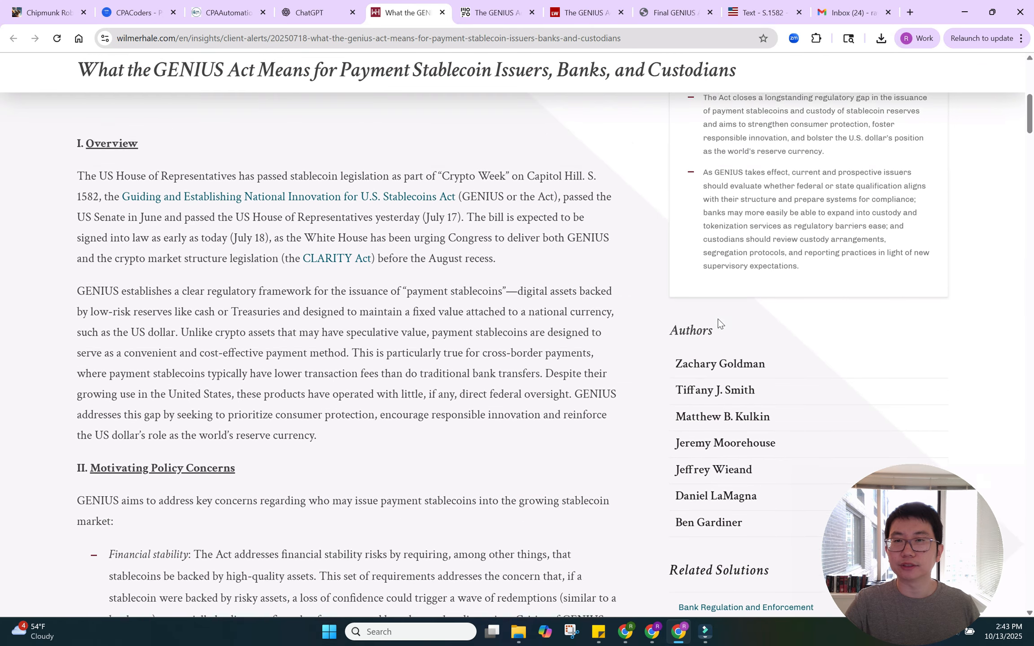
View Morrison Foerster's client alert on the GENIUS Act and highlight part of its title.
{"action": "left_click", "coordinate": [487, 16]}
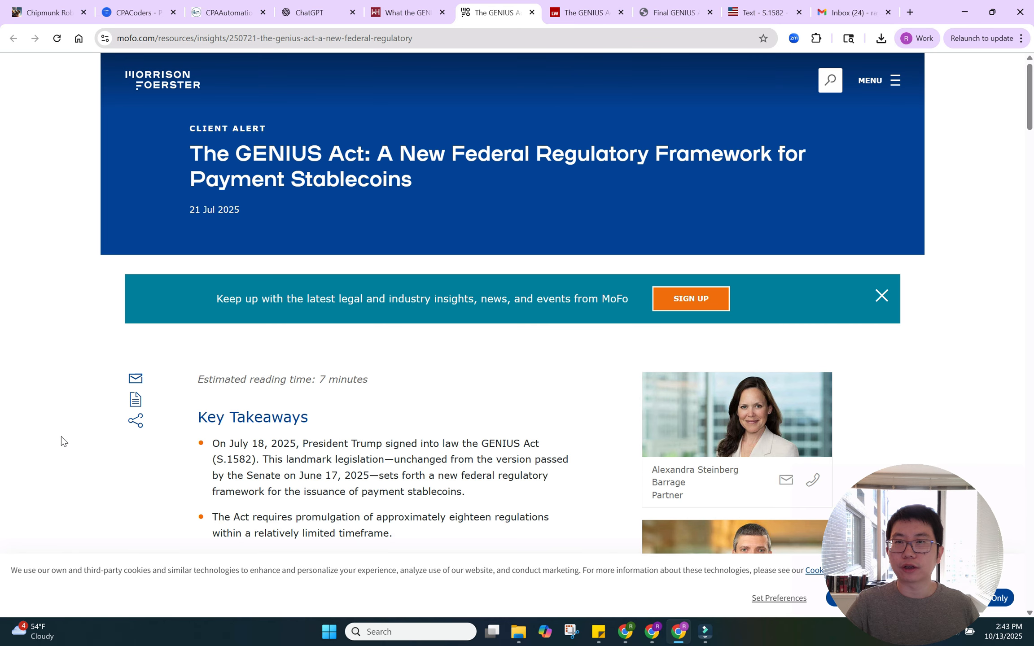
{"action": "scroll", "coordinate": [60, 437], "scroll_direction": "down", "scroll_amount": 5}
{"action": "scroll", "coordinate": [61, 438], "scroll_direction": "up", "scroll_amount": 5}
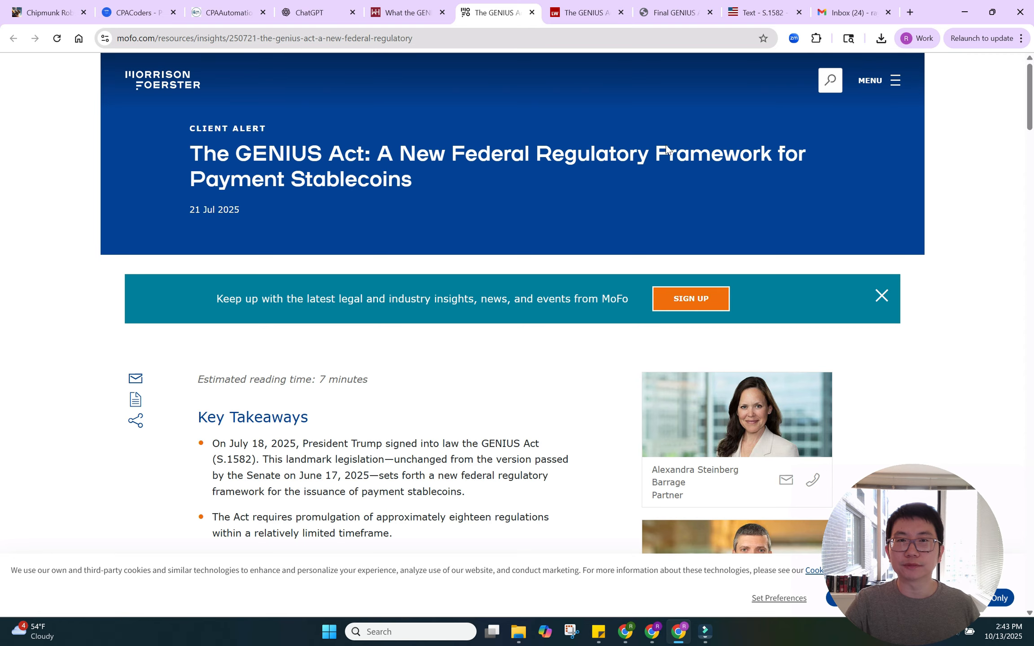
{"action": "left_click_drag", "start_coordinate": [376, 155], "coordinate": [739, 155]}
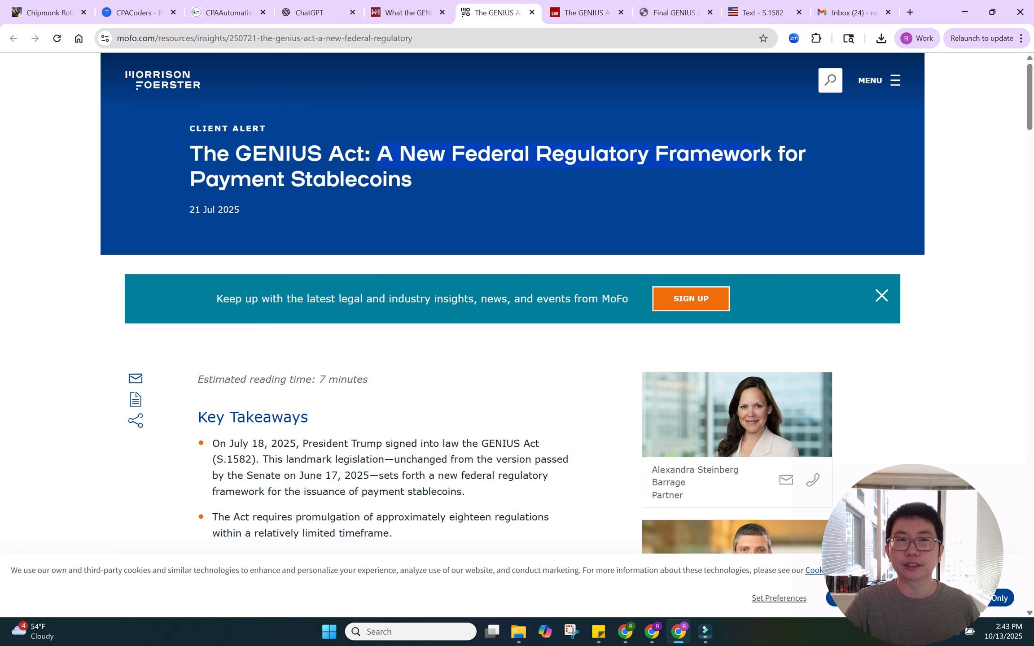
{"action": "left_click", "coordinate": [970, 242]}
Skim the Latham & Watkins client alert on the GENIUS Act of 2025, from its key points to potential future legislation and back.
{"action": "left_click", "coordinate": [583, 18]}
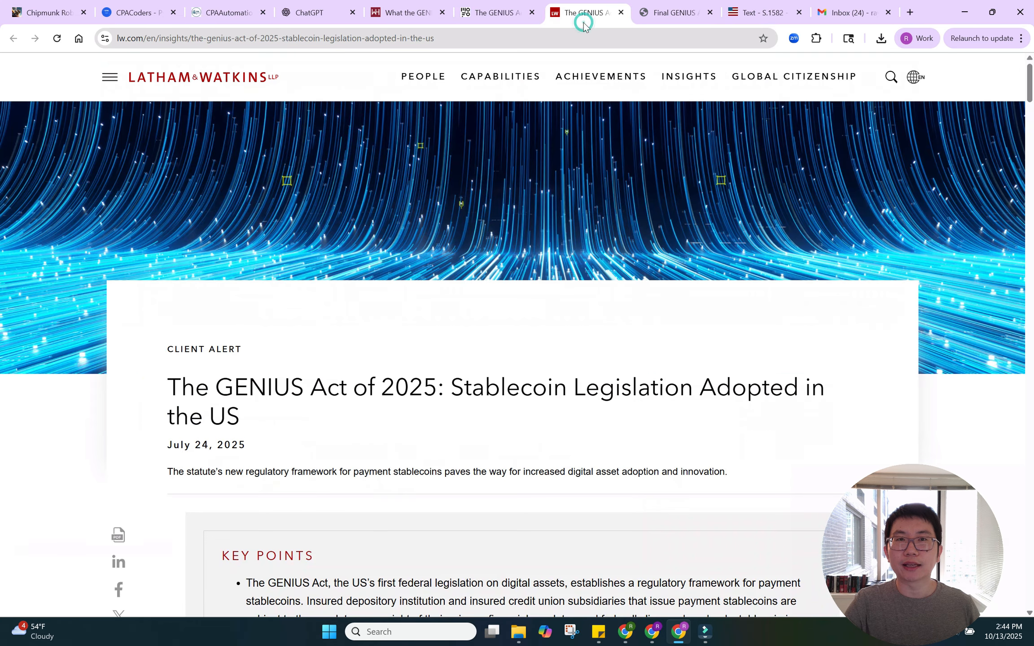
{"action": "scroll", "coordinate": [927, 422], "scroll_direction": "down", "scroll_amount": 5}
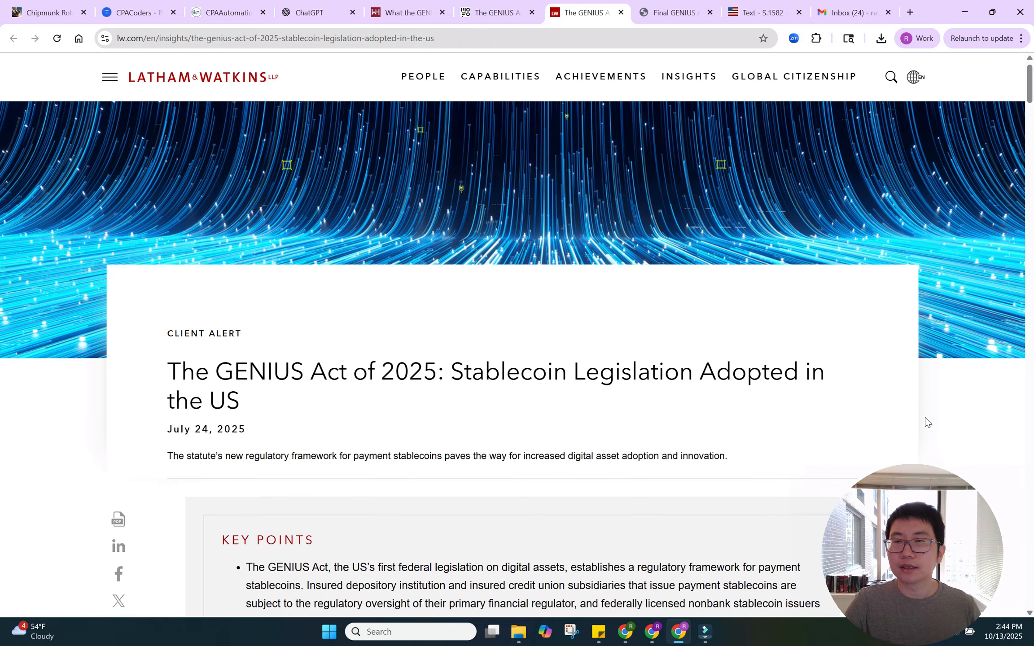
{"action": "scroll", "coordinate": [924, 418], "scroll_direction": "down", "scroll_amount": 6}
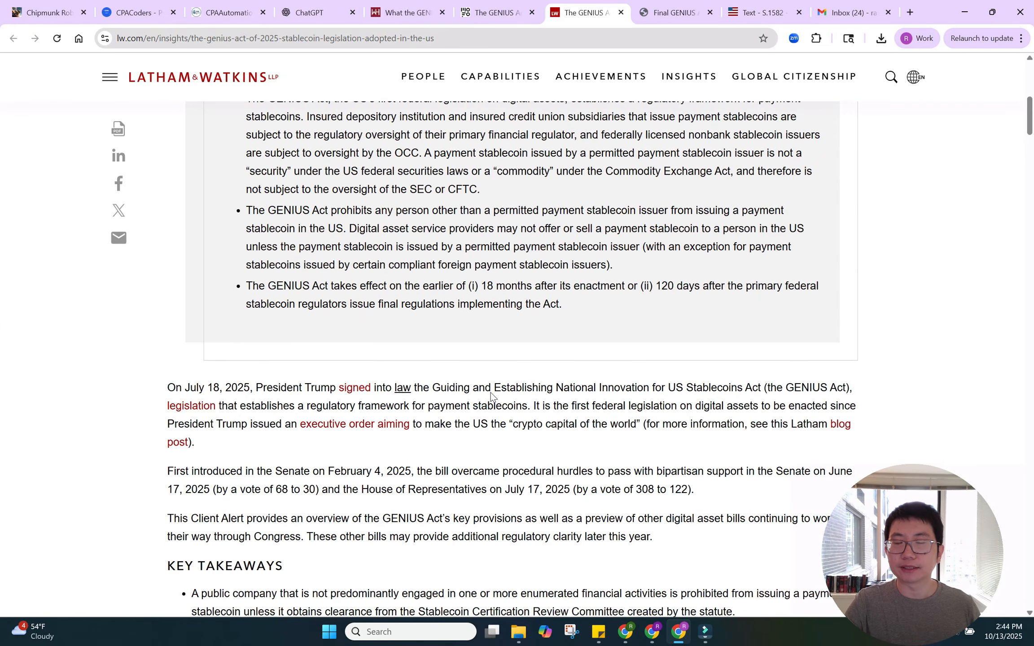
{"action": "scroll", "coordinate": [825, 406], "scroll_direction": "down", "scroll_amount": 1}
{"action": "scroll", "coordinate": [875, 406], "scroll_direction": "down", "scroll_amount": 20}
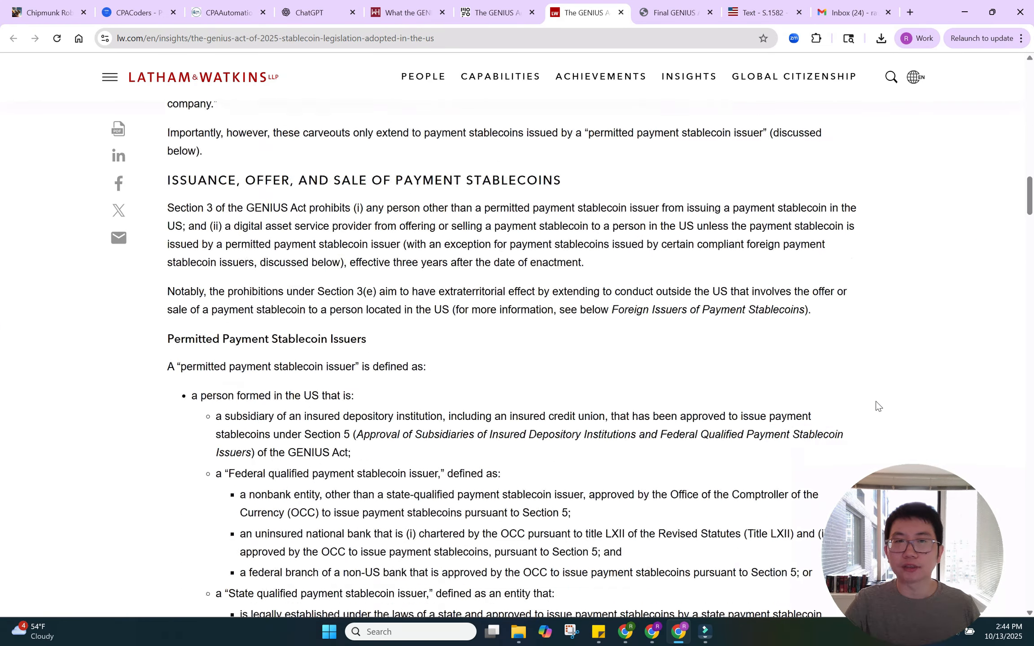
{"action": "scroll", "coordinate": [878, 406], "scroll_direction": "down", "scroll_amount": 20}
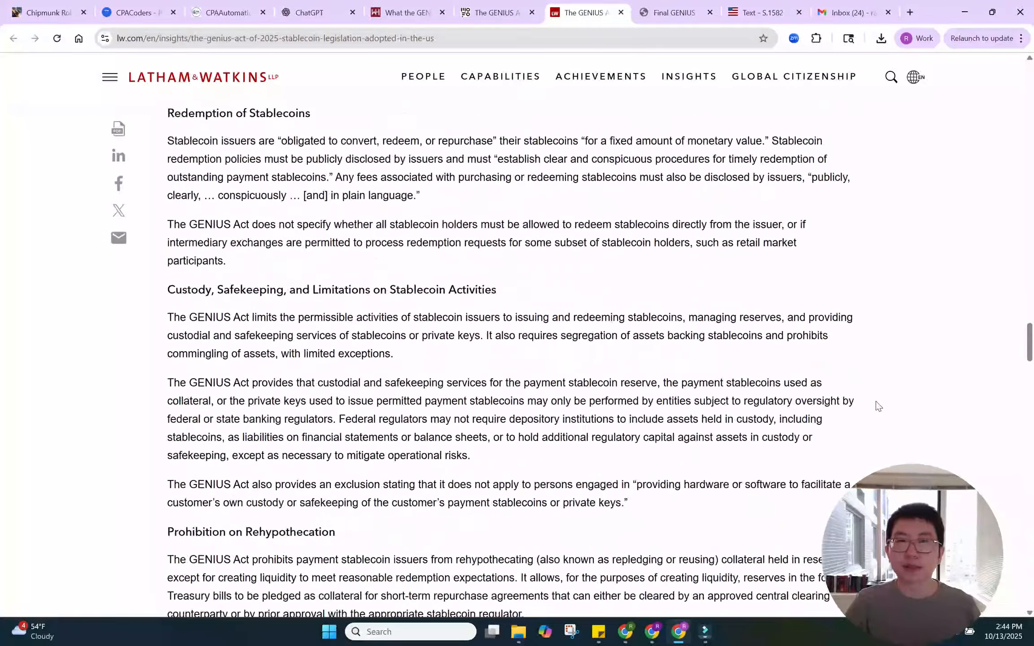
{"action": "scroll", "coordinate": [879, 406], "scroll_direction": "down", "scroll_amount": 20}
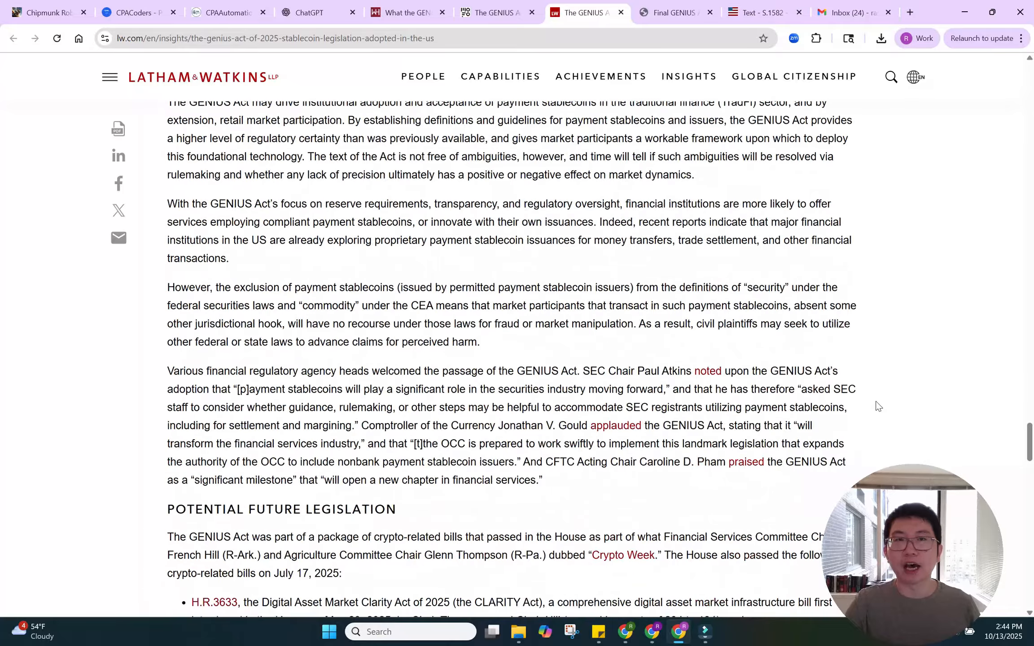
{"action": "scroll", "coordinate": [878, 406], "scroll_direction": "down", "scroll_amount": 3}
{"action": "scroll", "coordinate": [878, 407], "scroll_direction": "up", "scroll_amount": 20}
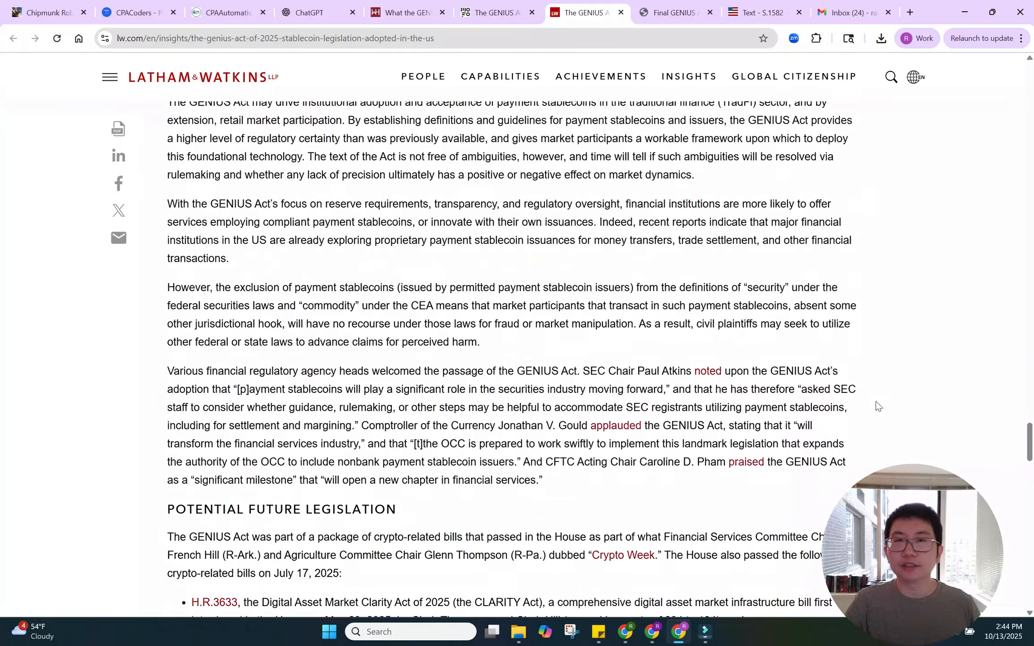
{"action": "scroll", "coordinate": [878, 406], "scroll_direction": "up", "scroll_amount": 20}
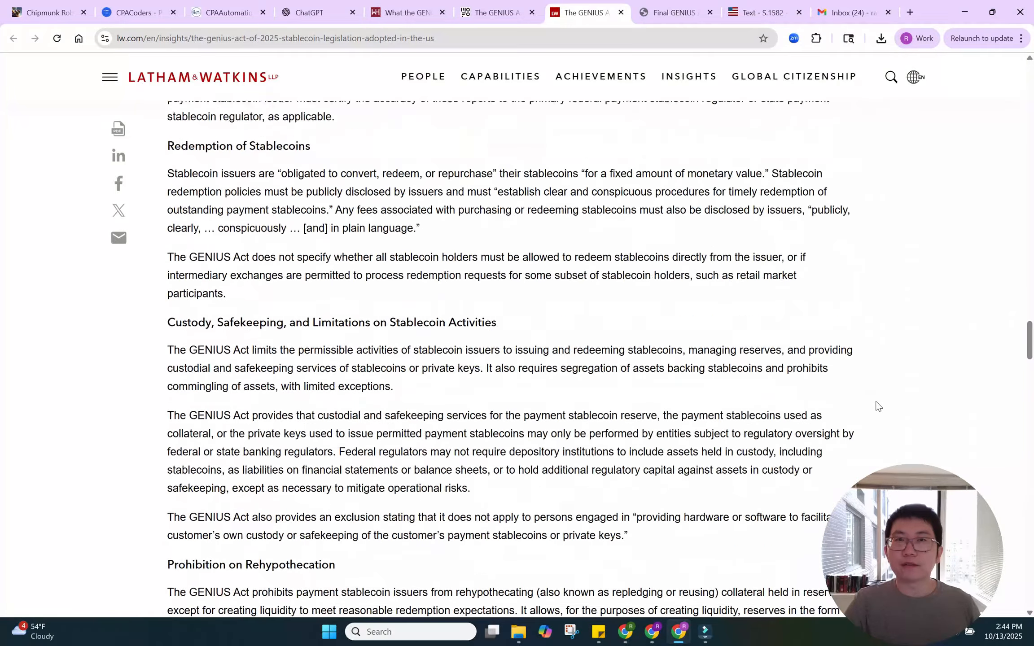
{"action": "scroll", "coordinate": [878, 406], "scroll_direction": "up", "scroll_amount": 20}
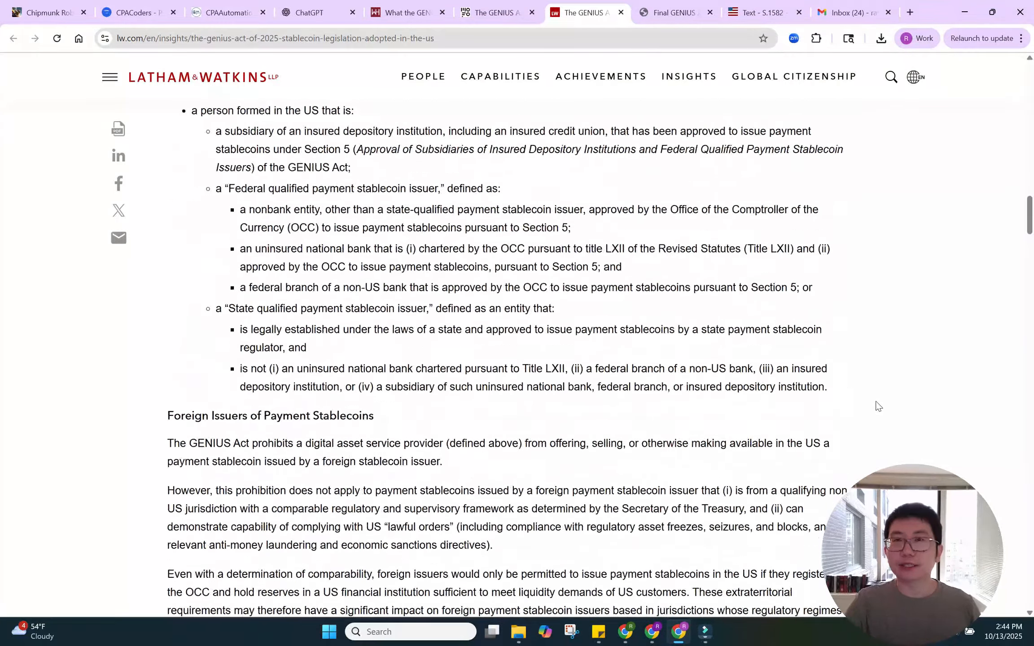
{"action": "scroll", "coordinate": [878, 406], "scroll_direction": "up", "scroll_amount": 20}
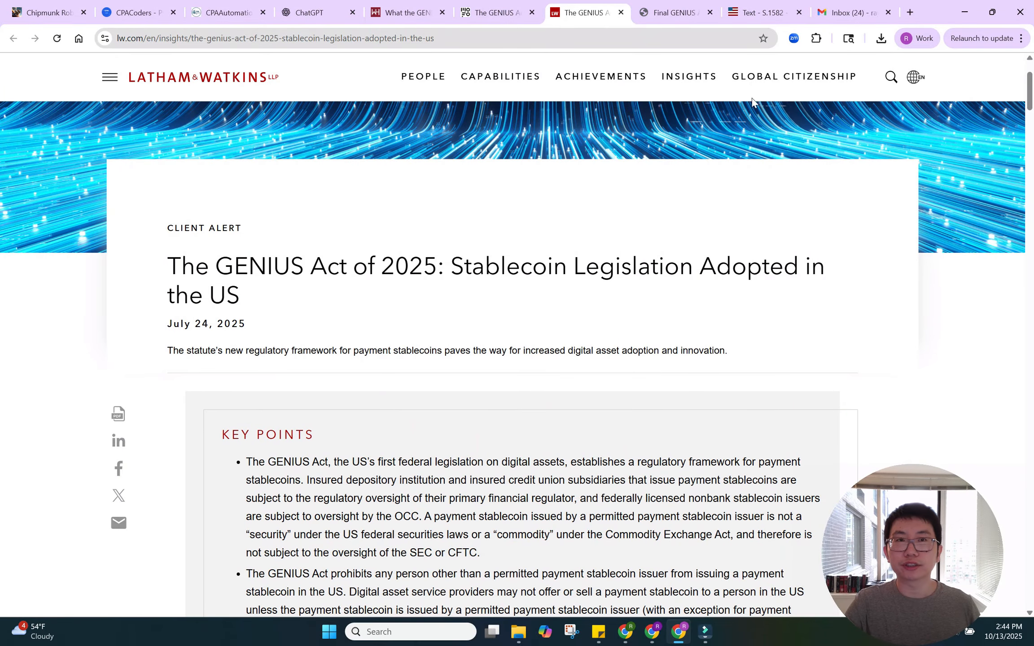
View the Senate Banking Committee's GENIUS Act fact sheet and the bill title on the S.1582 page at Congress.gov.
{"action": "mouse_move", "coordinate": [668, 22]}
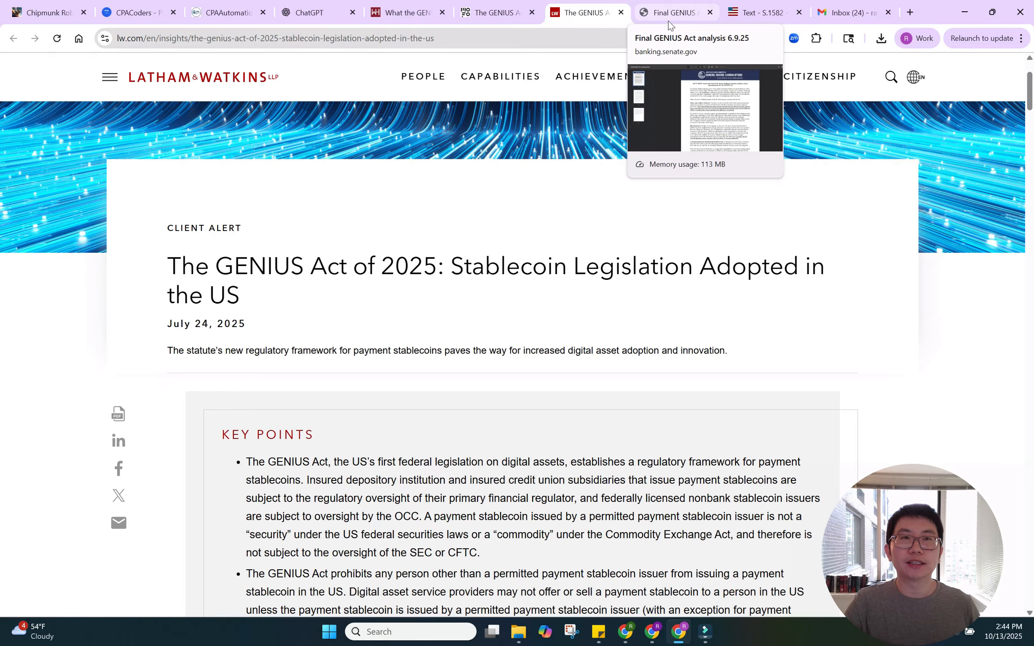
{"action": "left_click", "coordinate": [676, 18]}
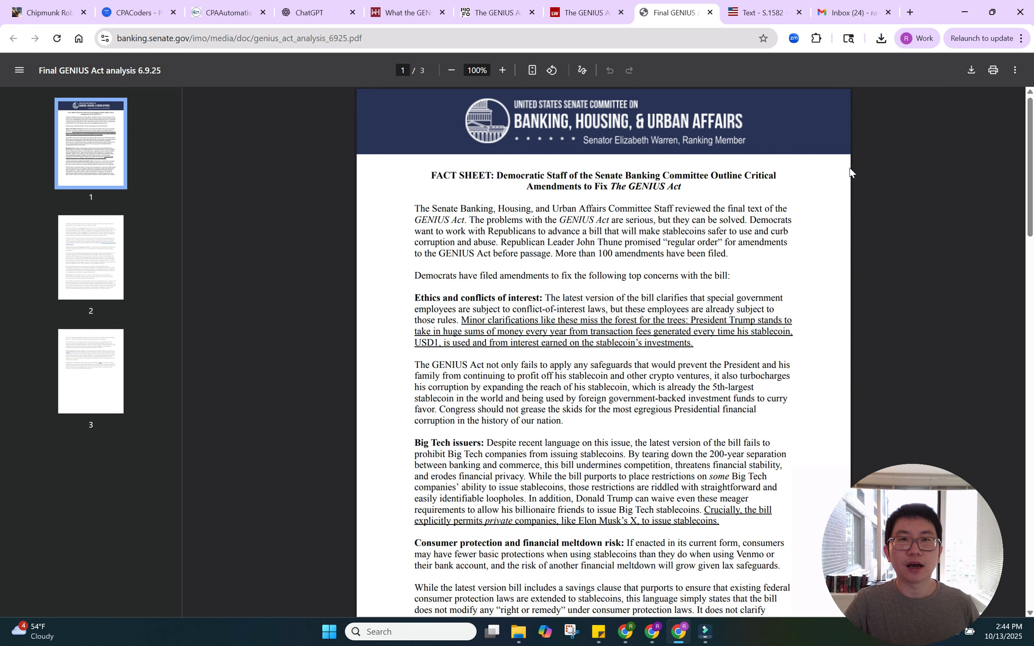
{"action": "left_click", "coordinate": [744, 16]}
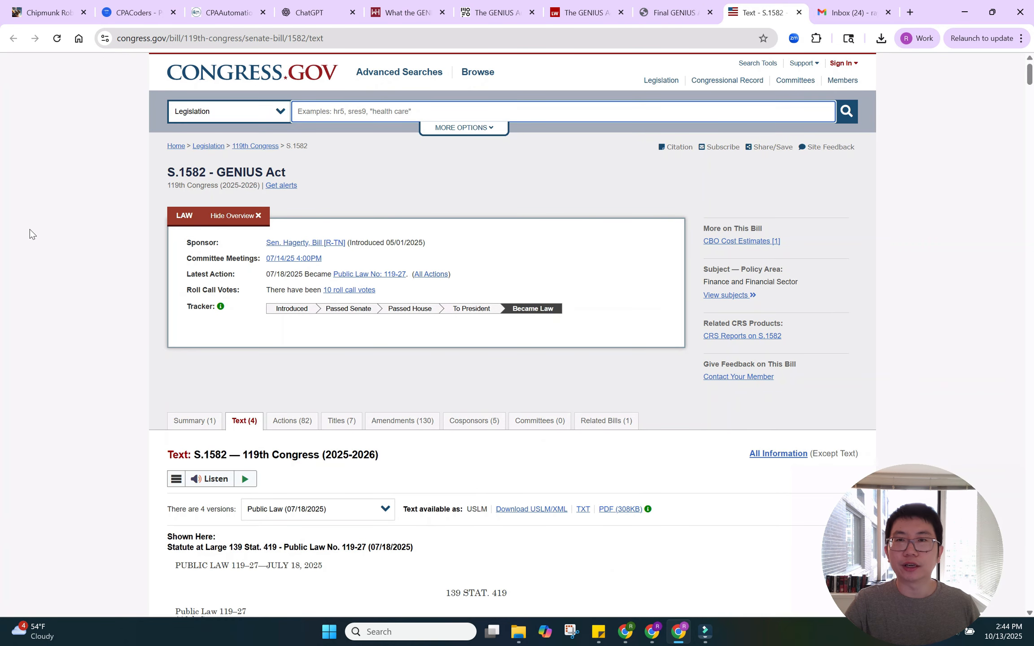
{"action": "left_click_drag", "start_coordinate": [155, 173], "coordinate": [264, 172]}
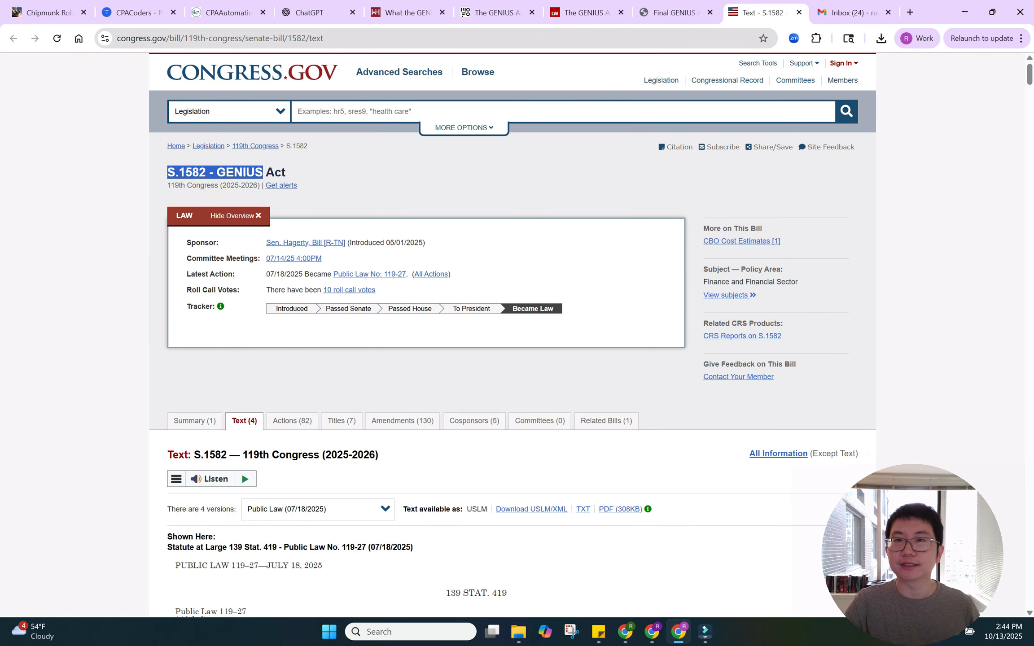
{"action": "left_click", "coordinate": [101, 183]}
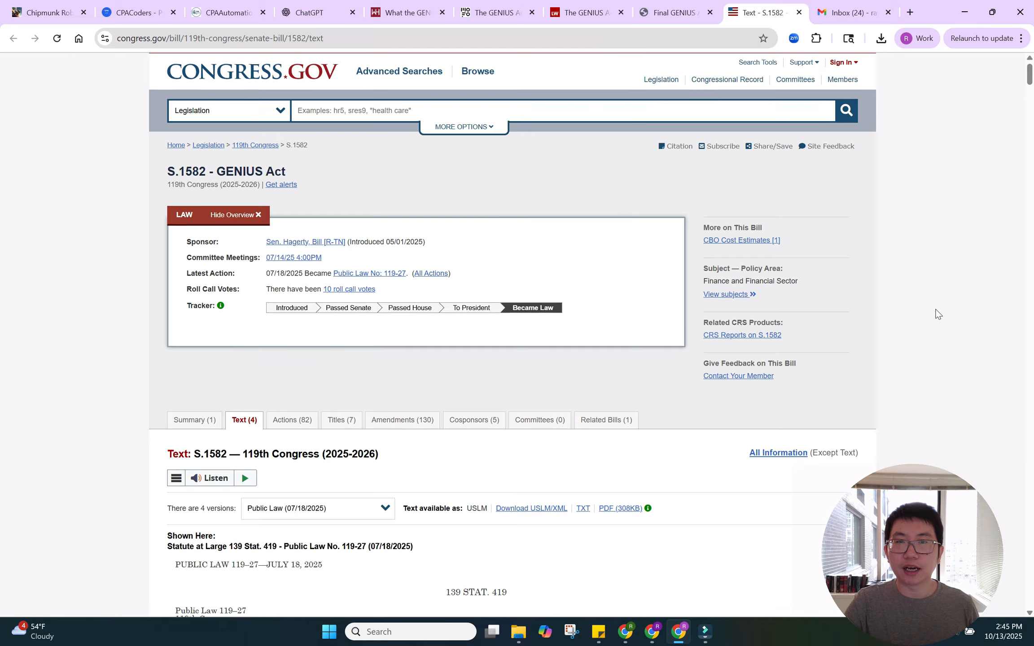
Check the last stage of the S.1582 tracker and the opening sections of the Public Law text.
{"action": "scroll", "coordinate": [792, 271], "scroll_direction": "down", "scroll_amount": 3}
{"action": "left_click_drag", "start_coordinate": [512, 188], "coordinate": [554, 193]}
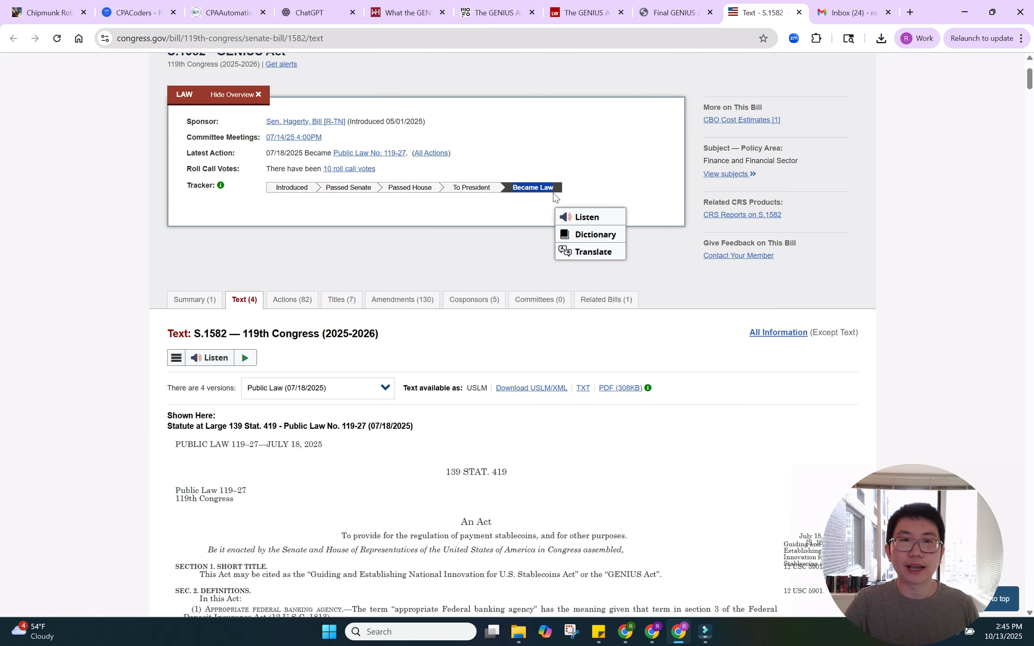
{"action": "left_click", "coordinate": [600, 188]}
{"action": "scroll", "coordinate": [1008, 313], "scroll_direction": "down", "scroll_amount": 1}
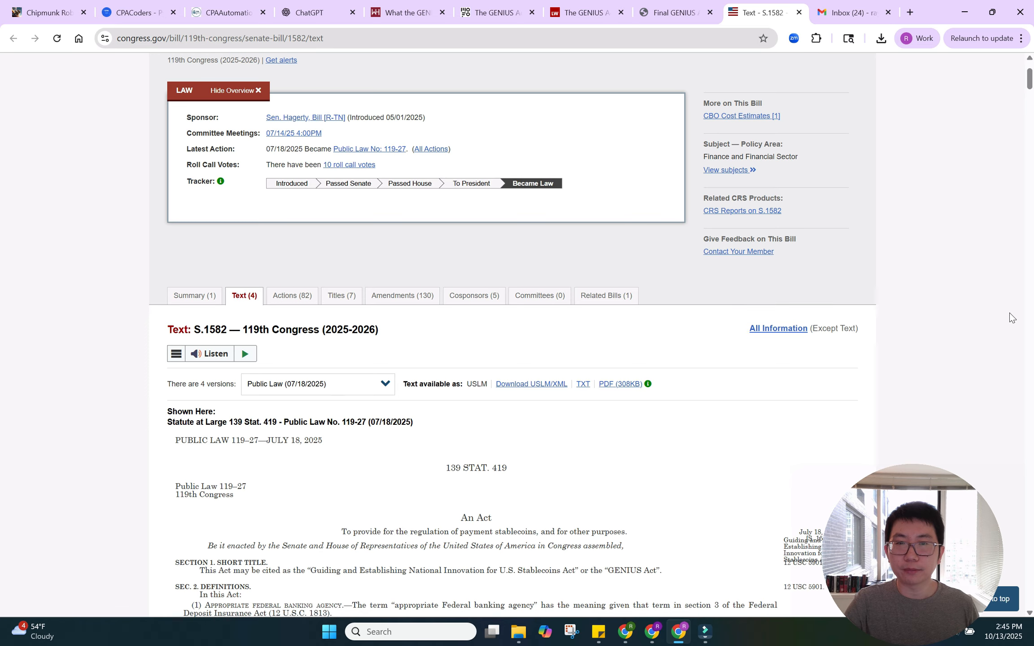
{"action": "scroll", "coordinate": [1009, 313], "scroll_direction": "down", "scroll_amount": 5}
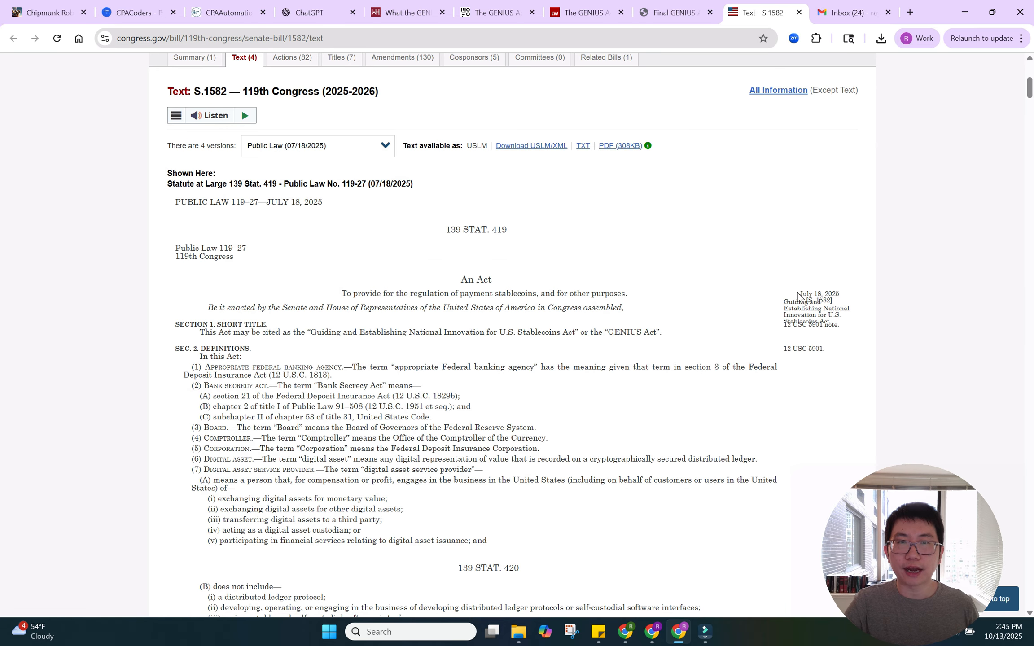
Open the PDF version of the S.1582 public law, save it to Downloads as Genius Act, and close both Congress.gov pages.
{"action": "left_click", "coordinate": [611, 147]}
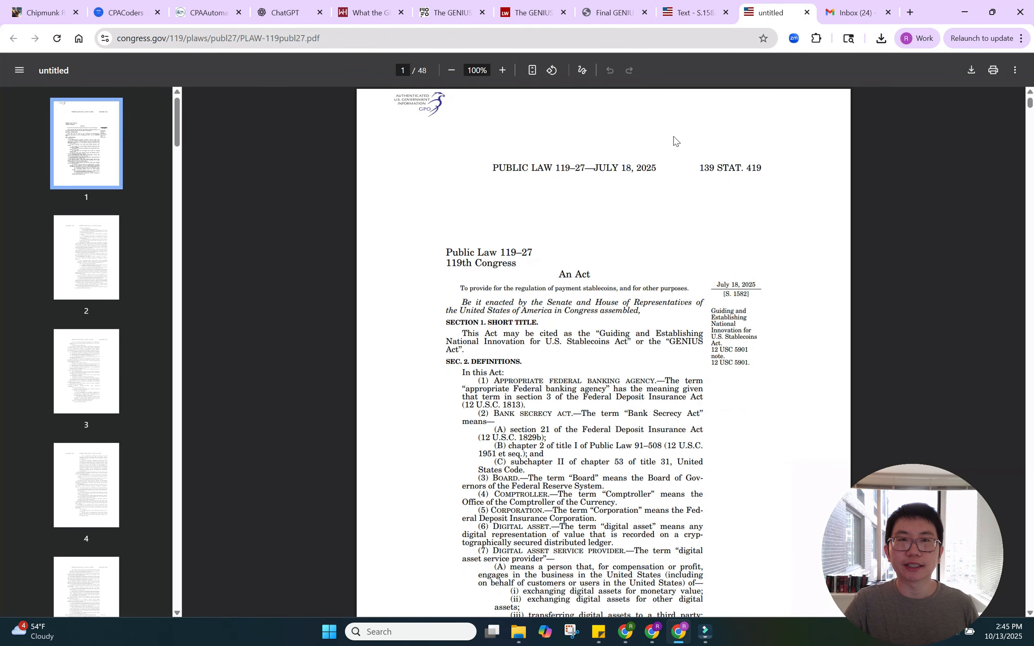
{"action": "left_click", "coordinate": [961, 68]}
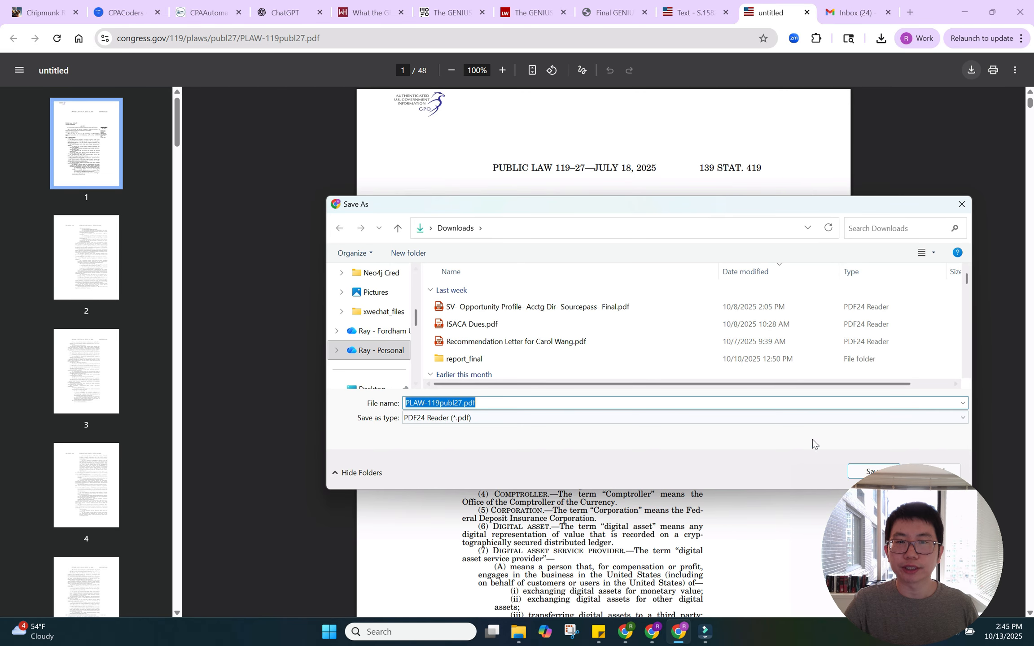
{"action": "left_click", "coordinate": [865, 471]}
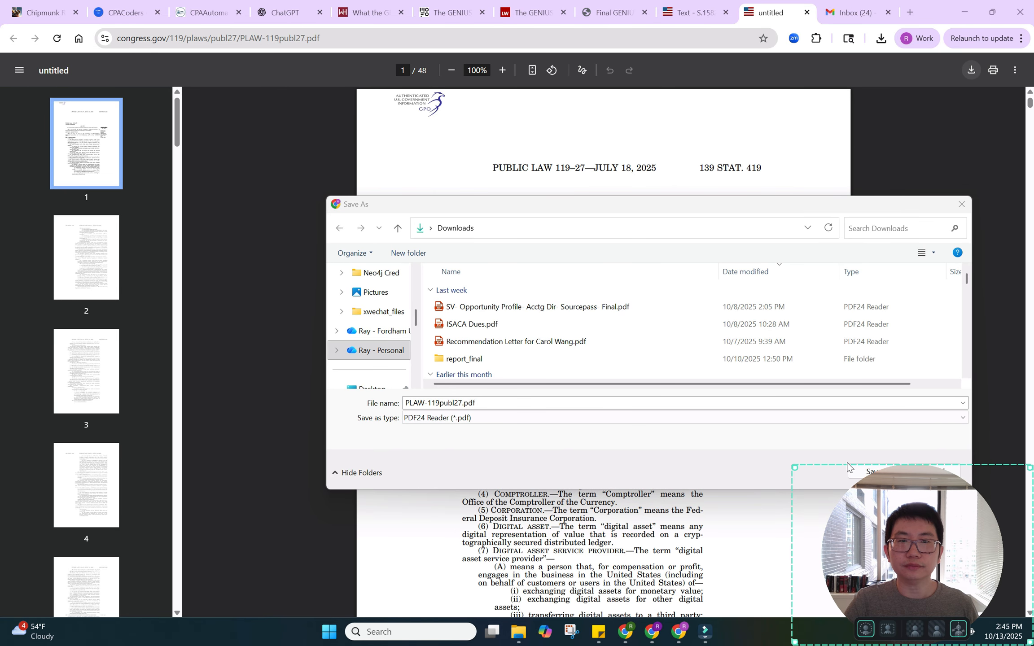
{"action": "double_click", "coordinate": [481, 398]}
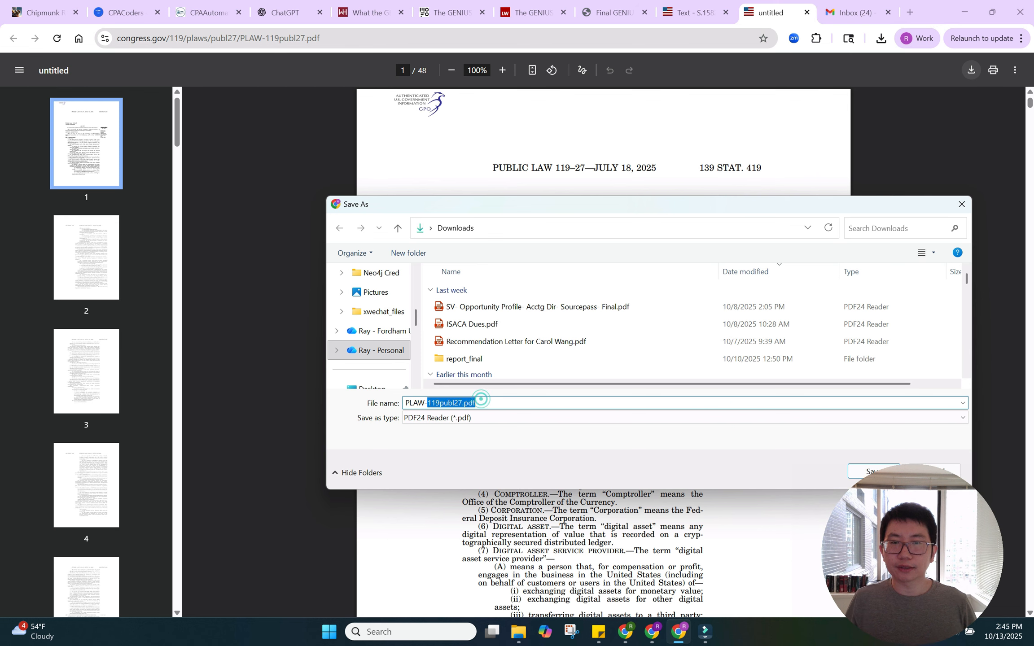
{"action": "key", "text": "ctrl+a"}
{"action": "type", "text": "Genius Act"}
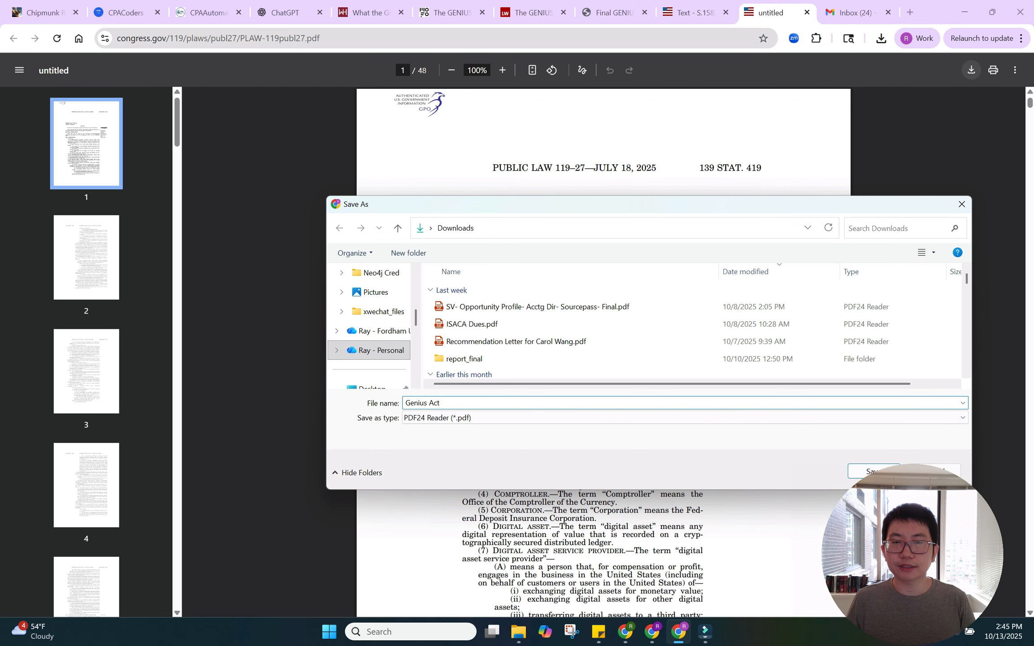
{"action": "key", "text": "Return"}
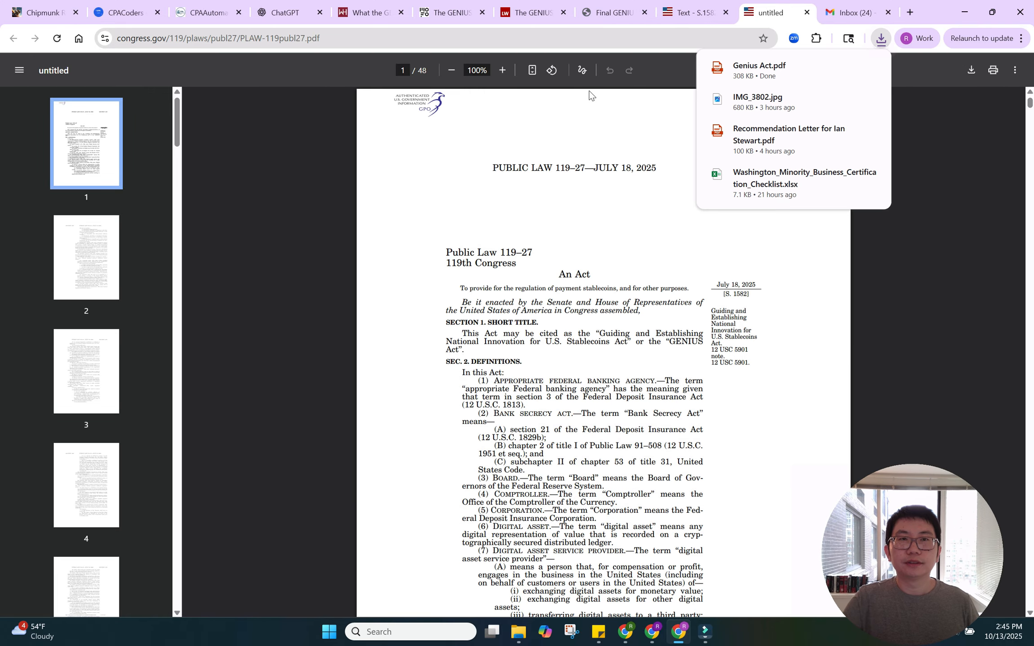
{"action": "left_click", "coordinate": [806, 12]}
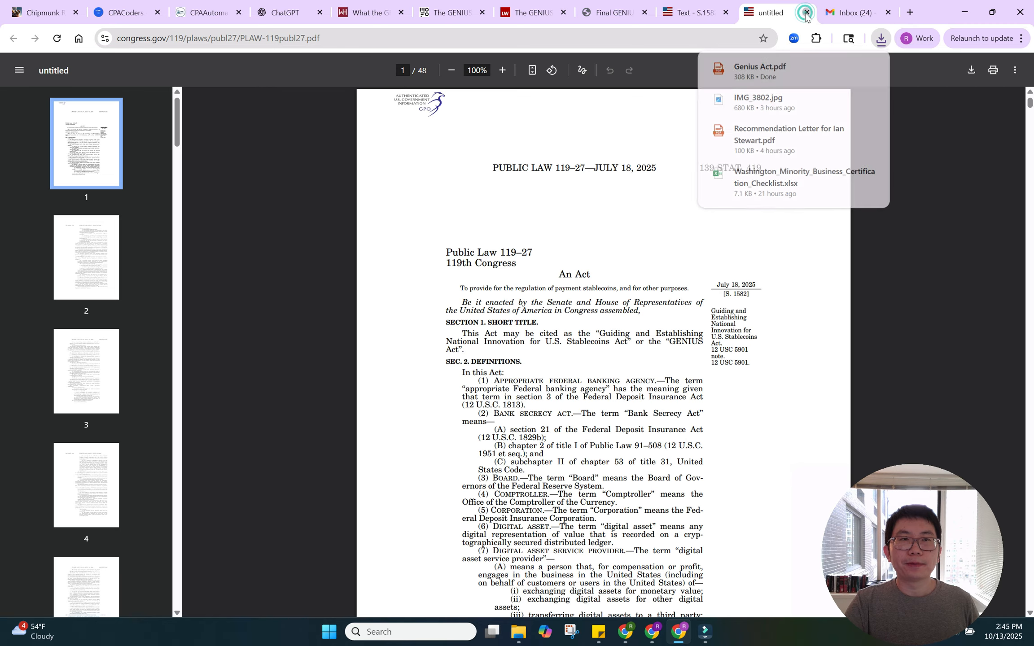
{"action": "left_click", "coordinate": [725, 13]}
Save the Senate Banking Committee fact sheet to Downloads as genius_act_analysis_6925.pdf and close its page.
{"action": "left_click", "coordinate": [615, 12]}
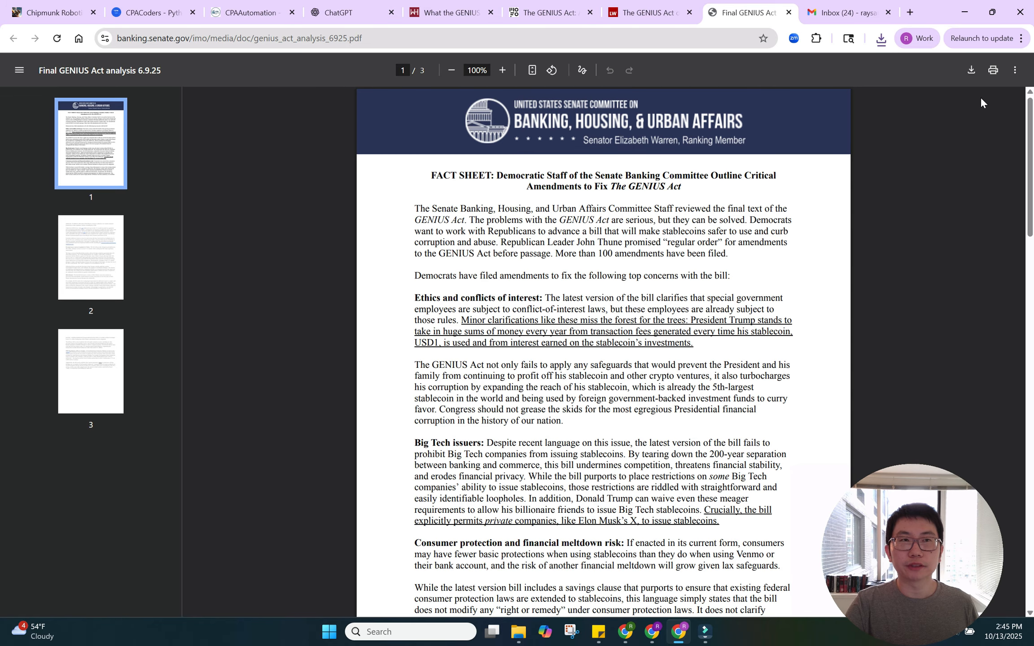
{"action": "left_click", "coordinate": [969, 70]}
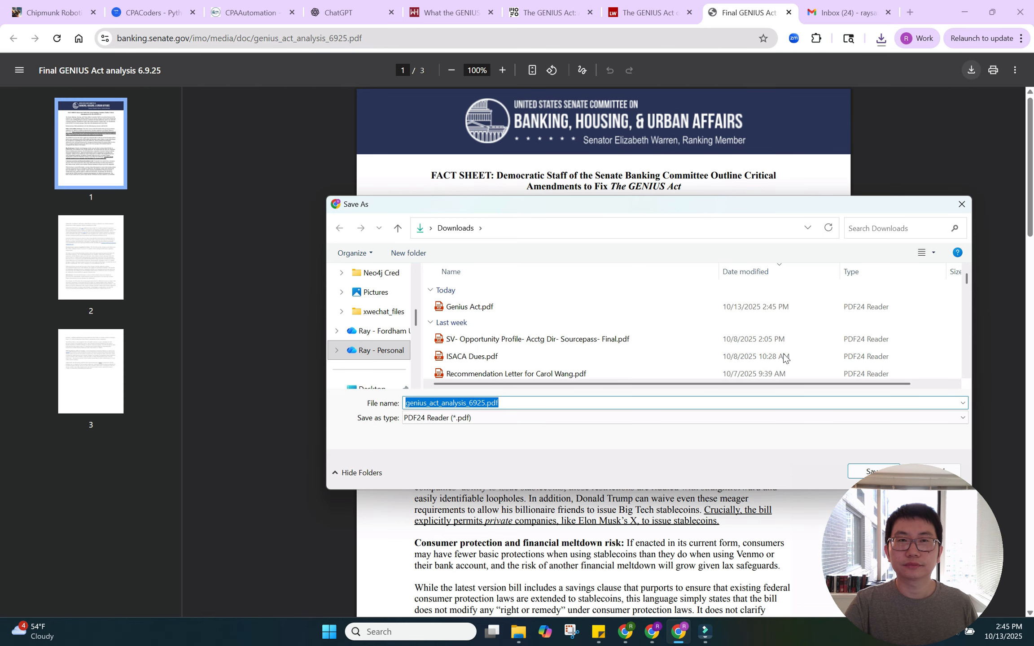
{"action": "mouse_move", "coordinate": [859, 481]}
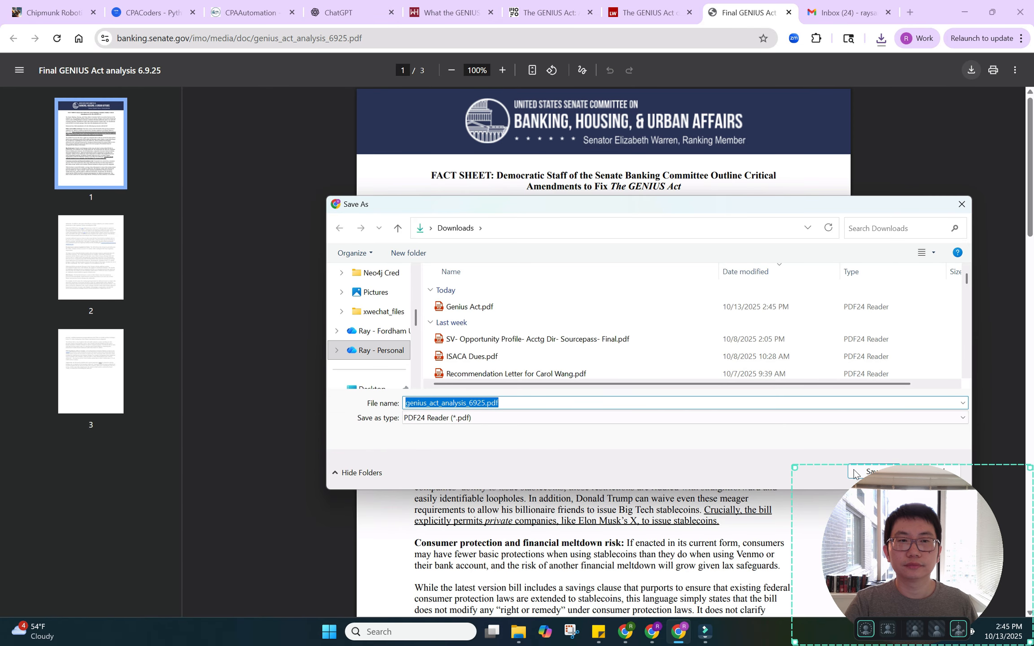
{"action": "left_click_drag", "start_coordinate": [704, 207], "coordinate": [622, 196]}
{"action": "left_click", "coordinate": [789, 457]}
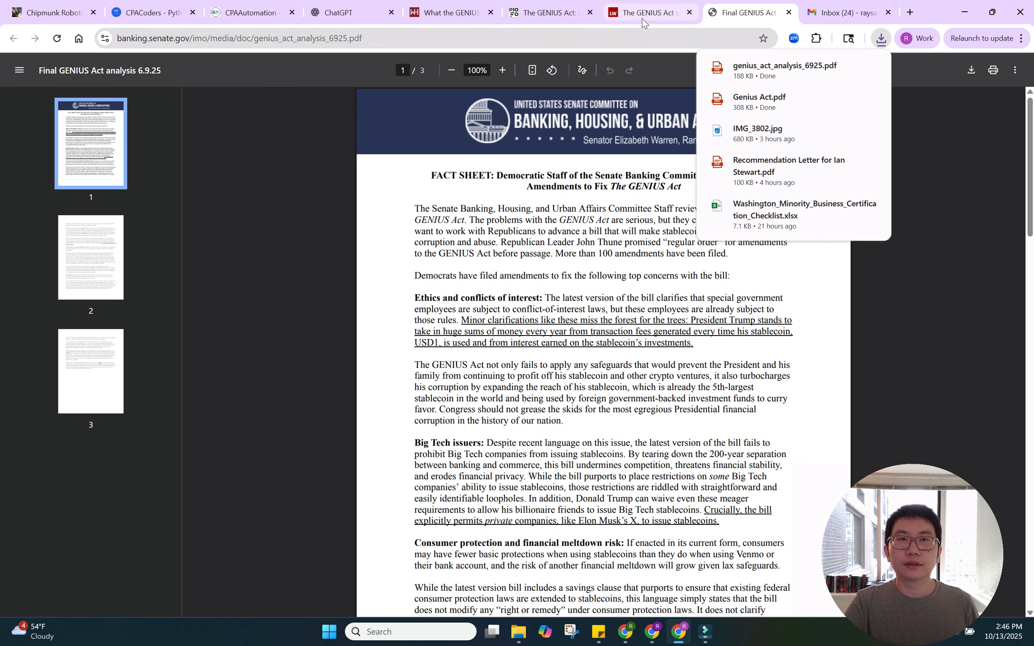
{"action": "left_click", "coordinate": [788, 12]}
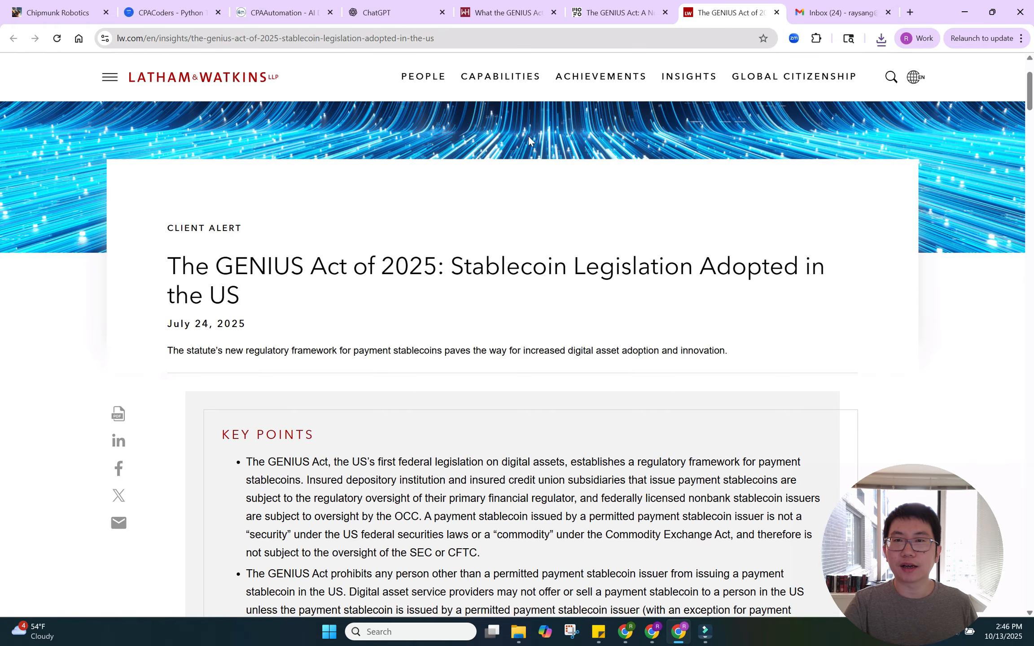
Save the PDF version of the Latham & Watkins GENIUS Act client alert to Downloads, then close both its PDF and web pages.
{"action": "left_click", "coordinate": [887, 12]}
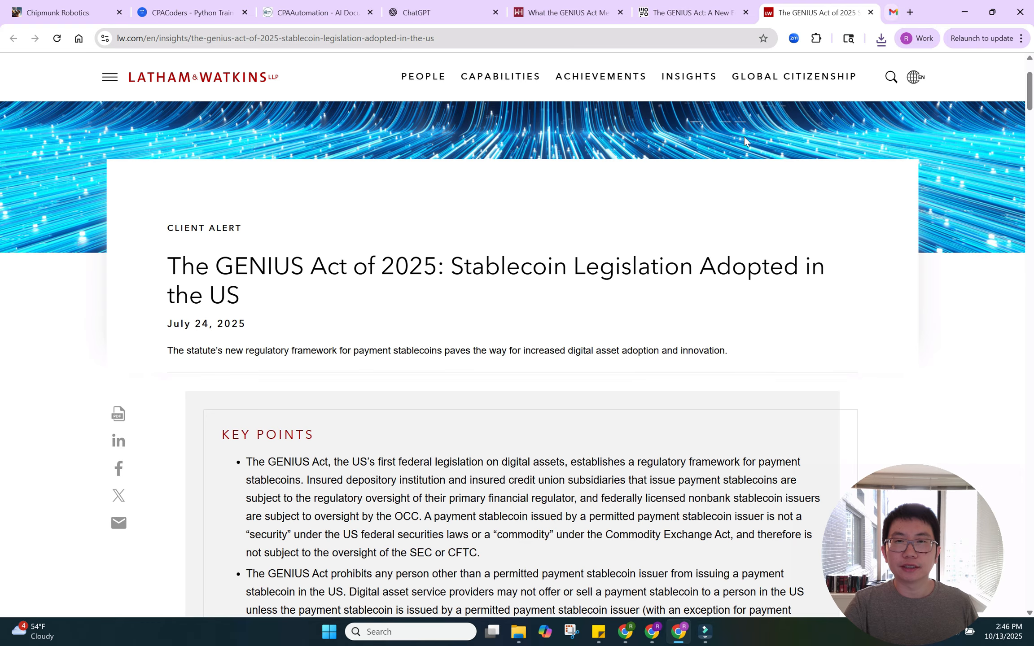
{"action": "left_click", "coordinate": [117, 416]}
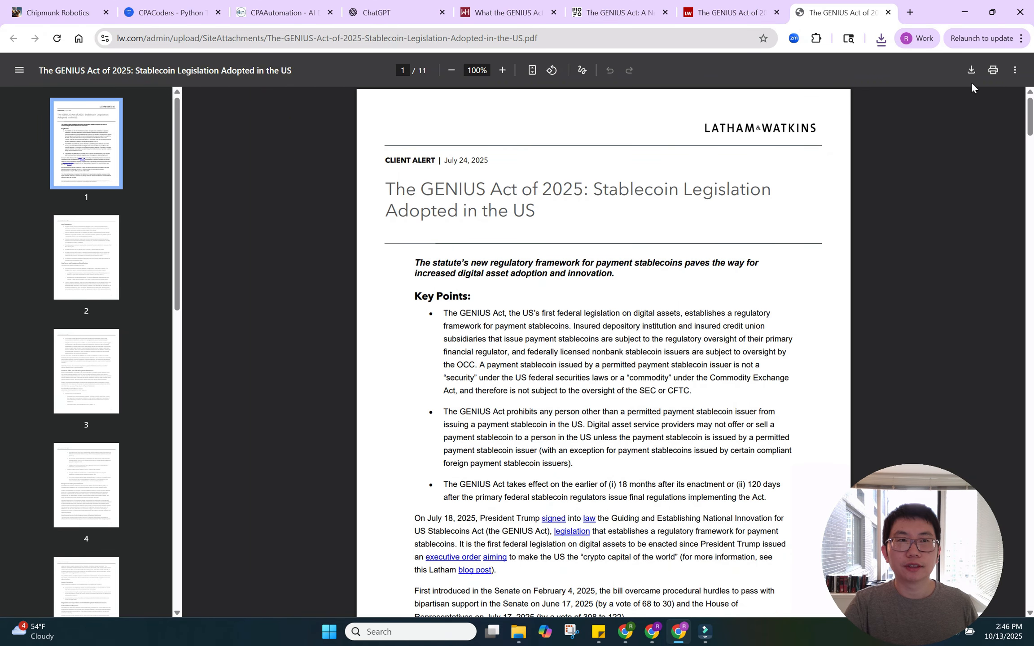
{"action": "left_click", "coordinate": [971, 70]}
{"action": "left_click", "coordinate": [785, 460]}
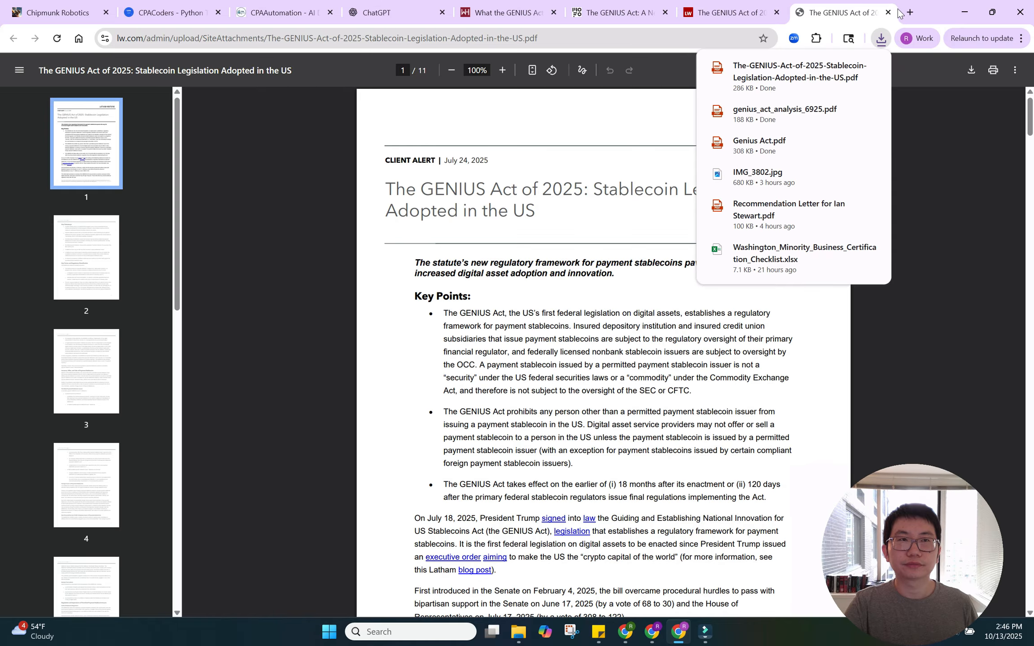
{"action": "left_click", "coordinate": [888, 13]}
{"action": "left_click", "coordinate": [888, 13]}
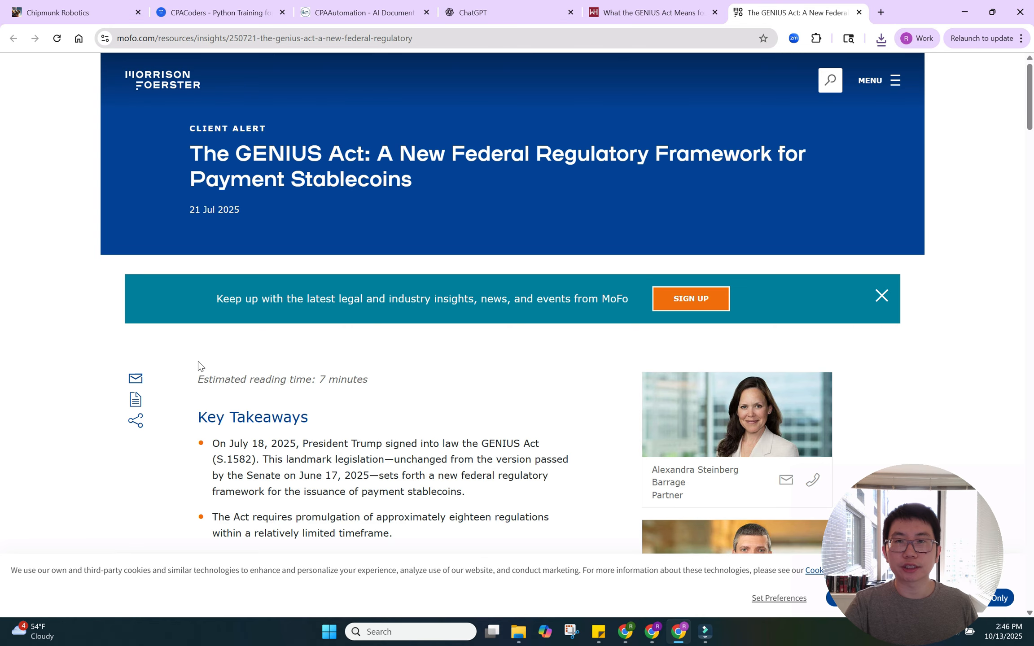
Save the Morrison Foerster and WilmerHale GENIUS Act client alerts to Downloads as PDFs and close their pages.
{"action": "left_click", "coordinate": [139, 399]}
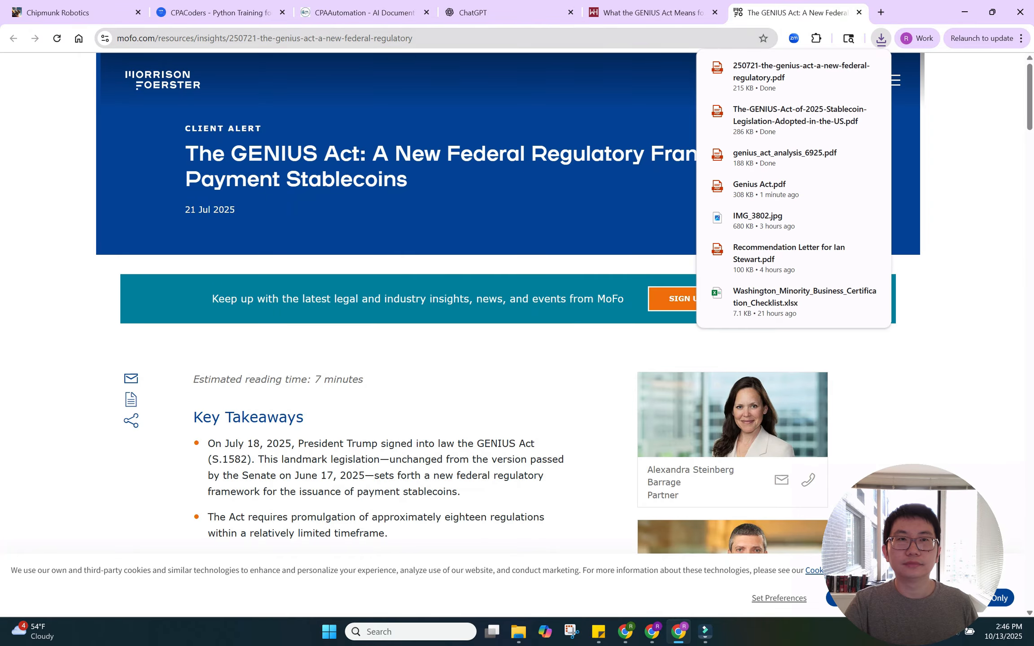
{"action": "left_click", "coordinate": [858, 12]}
{"action": "scroll", "coordinate": [377, 318], "scroll_direction": "up", "scroll_amount": 10}
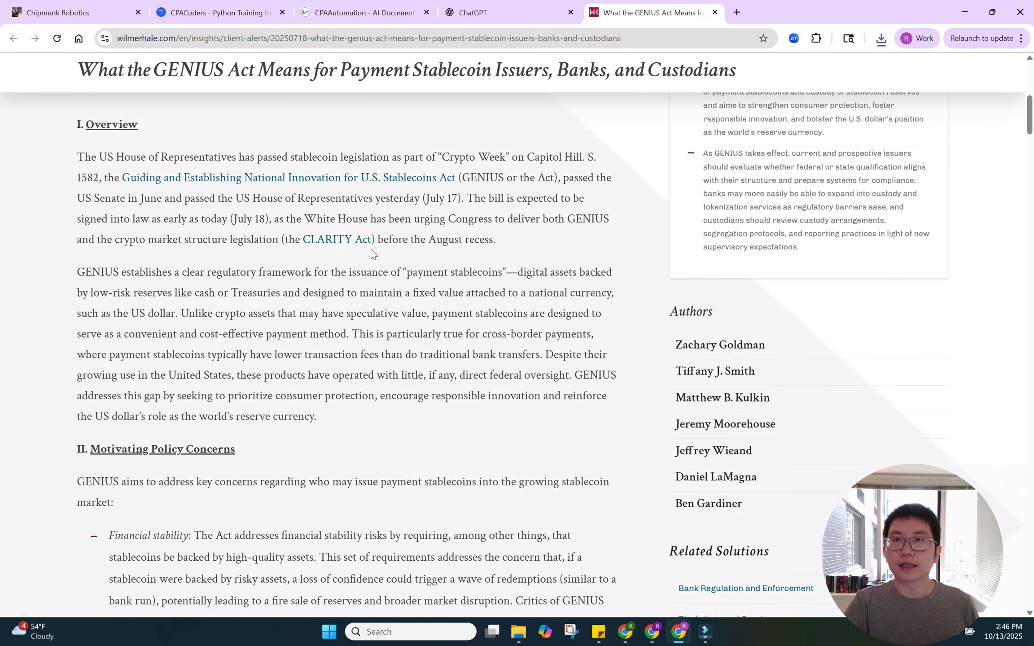
{"action": "scroll", "coordinate": [371, 416], "scroll_direction": "down", "scroll_amount": 3}
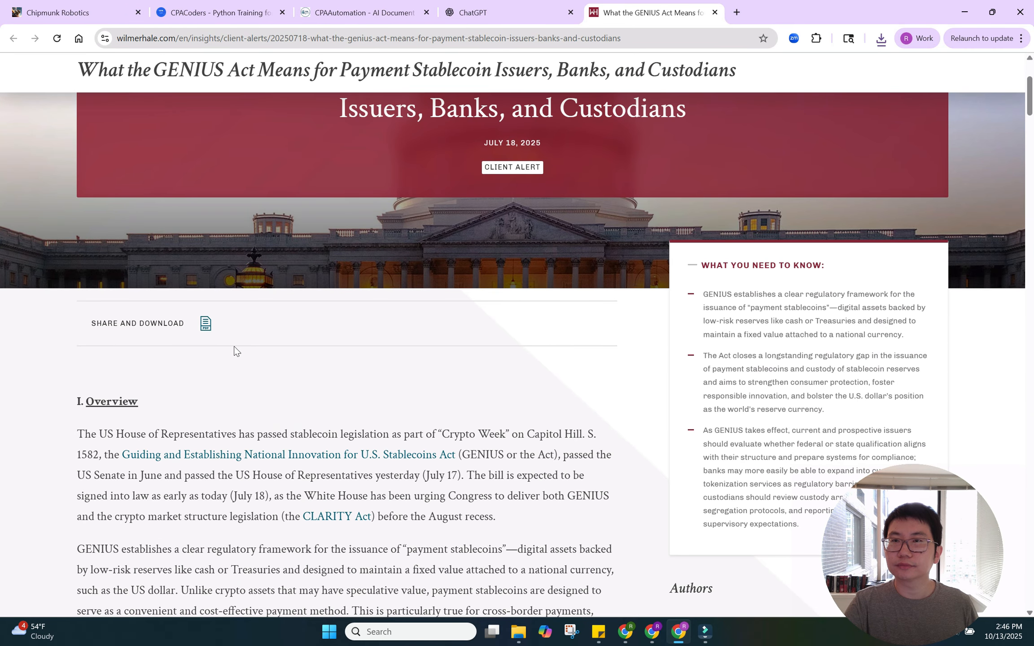
{"action": "left_click", "coordinate": [206, 324]}
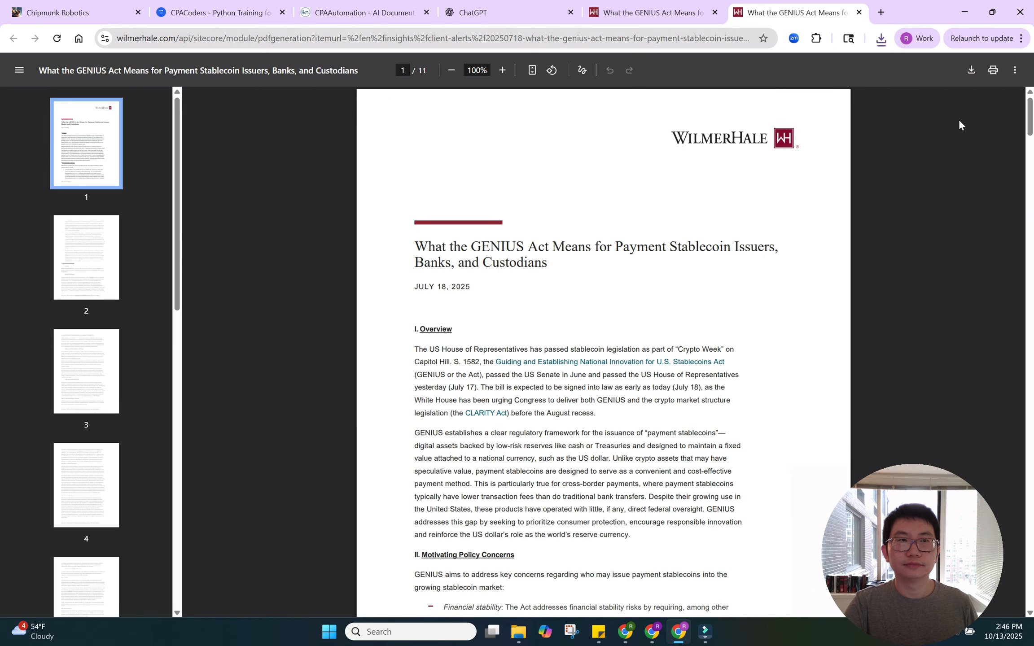
{"action": "key", "text": "ctrl+s"}
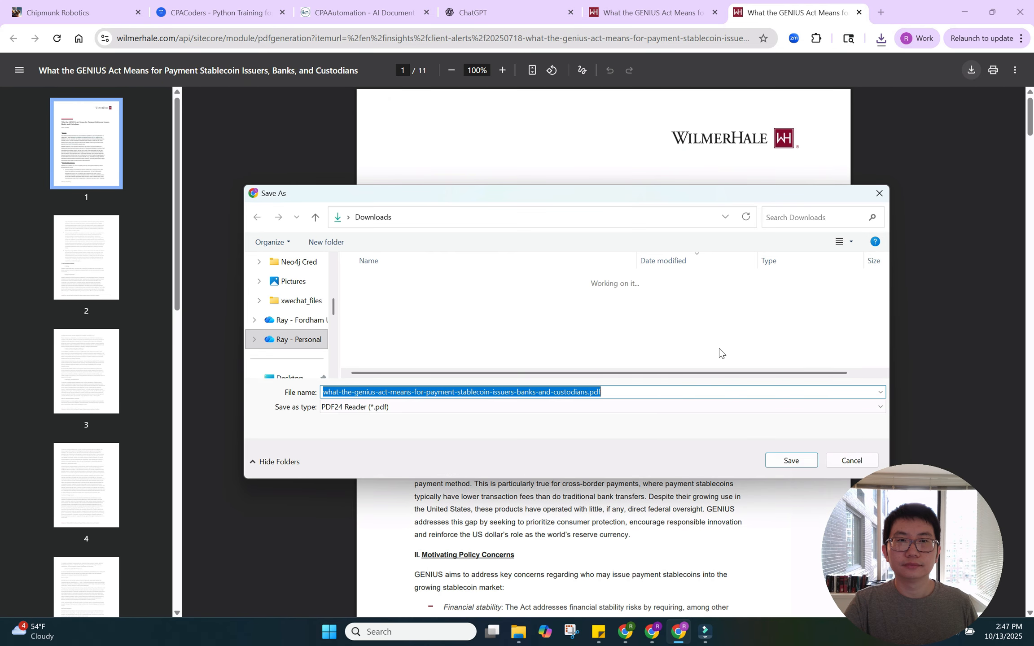
{"action": "left_click", "coordinate": [777, 459]}
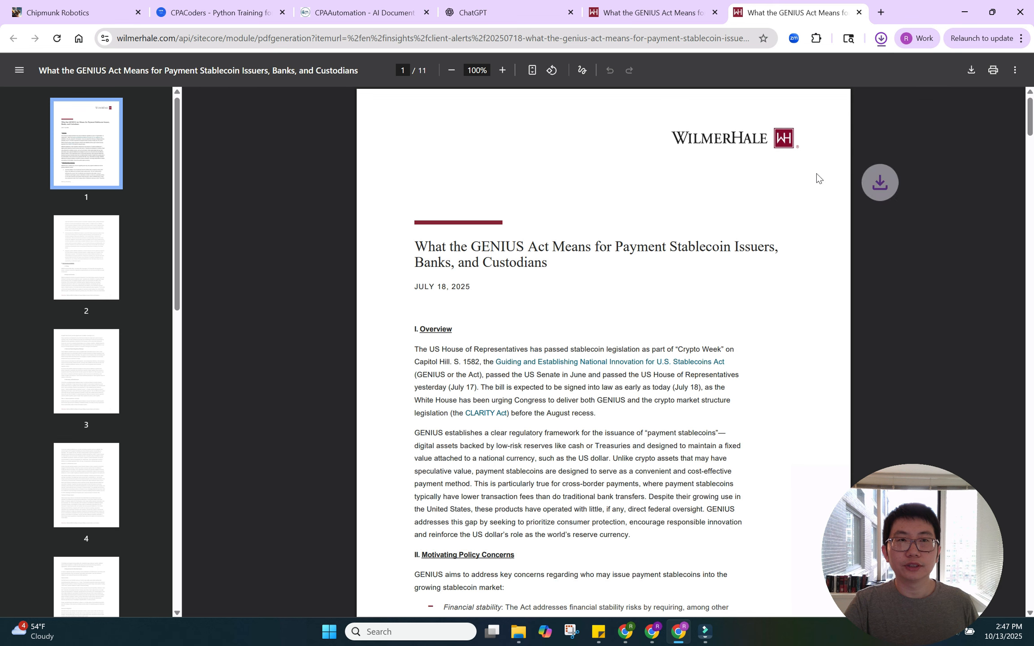
{"action": "left_click", "coordinate": [858, 13]}
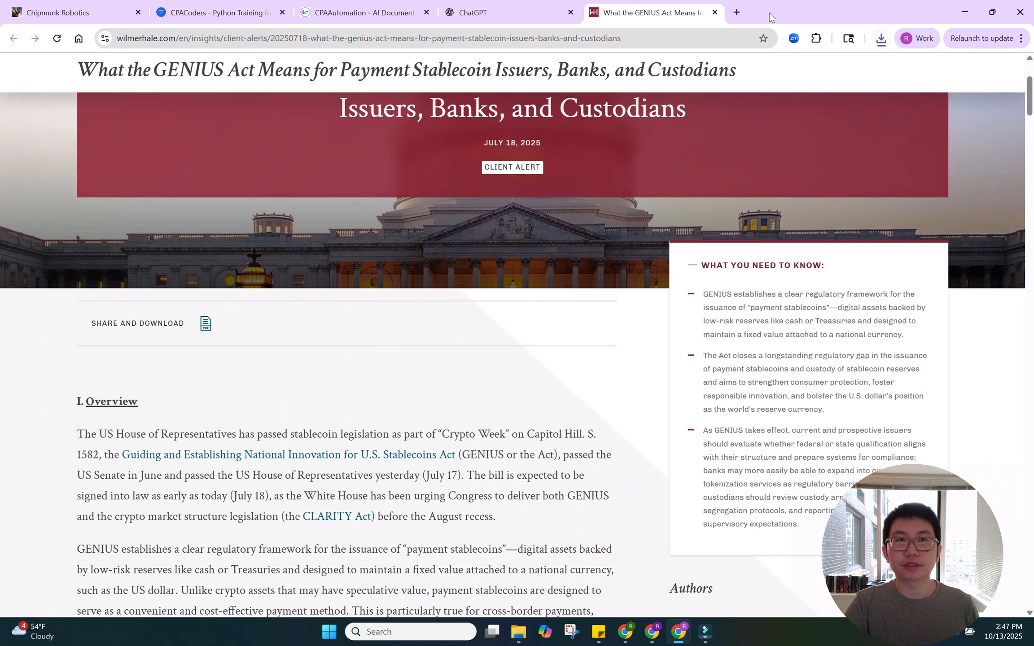
{"action": "left_click", "coordinate": [716, 12]}
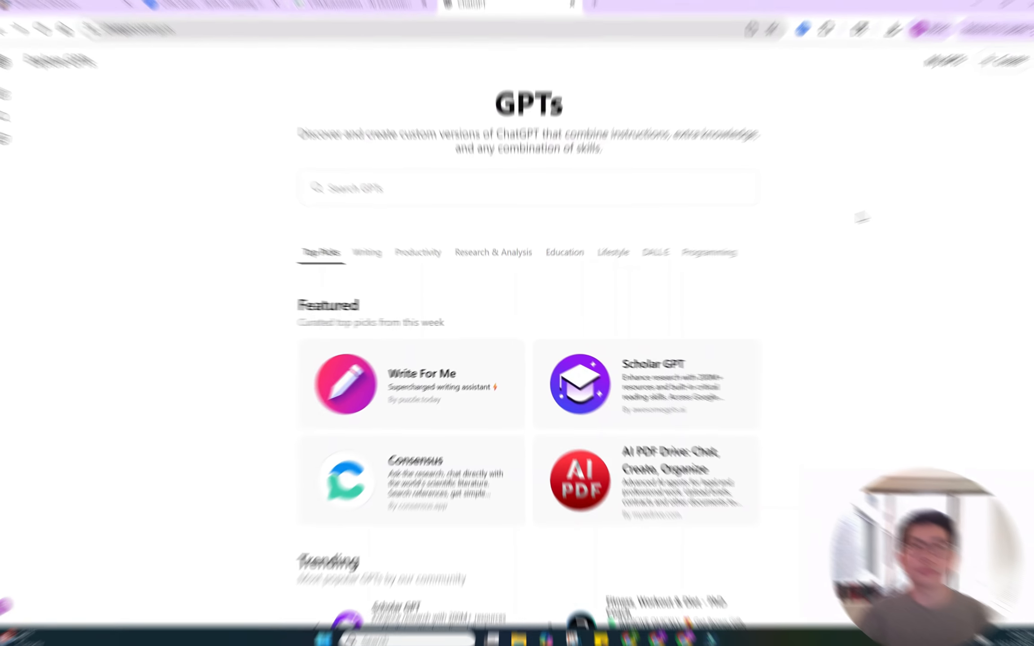
Start a new custom GPT using the conversational builder.
{"action": "left_click", "coordinate": [996, 71]}
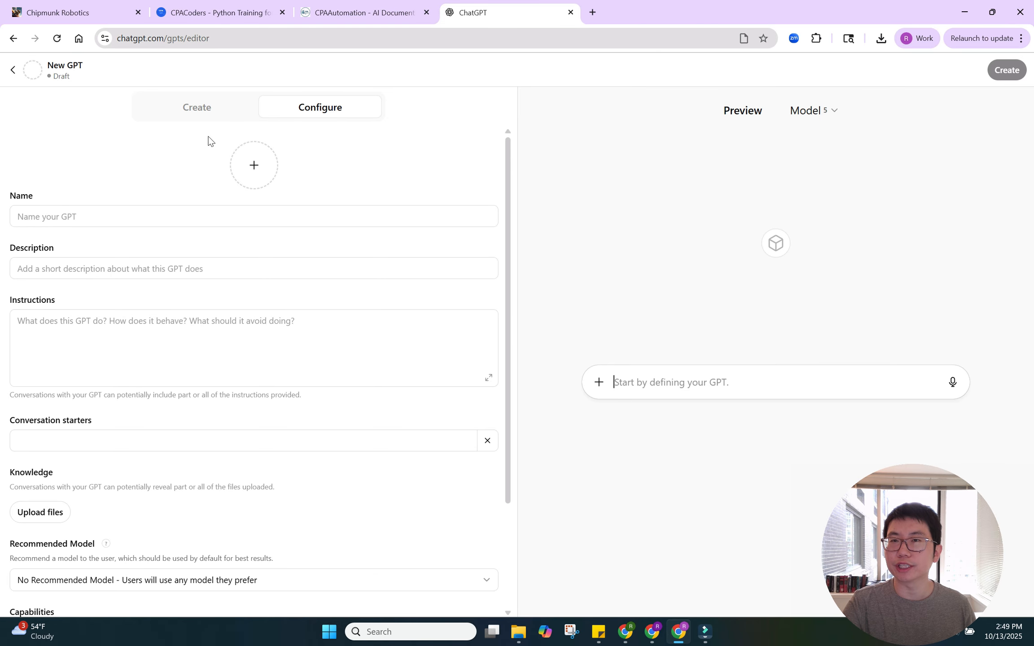
{"action": "left_click", "coordinate": [194, 110]}
{"action": "left_click", "coordinate": [162, 577]}
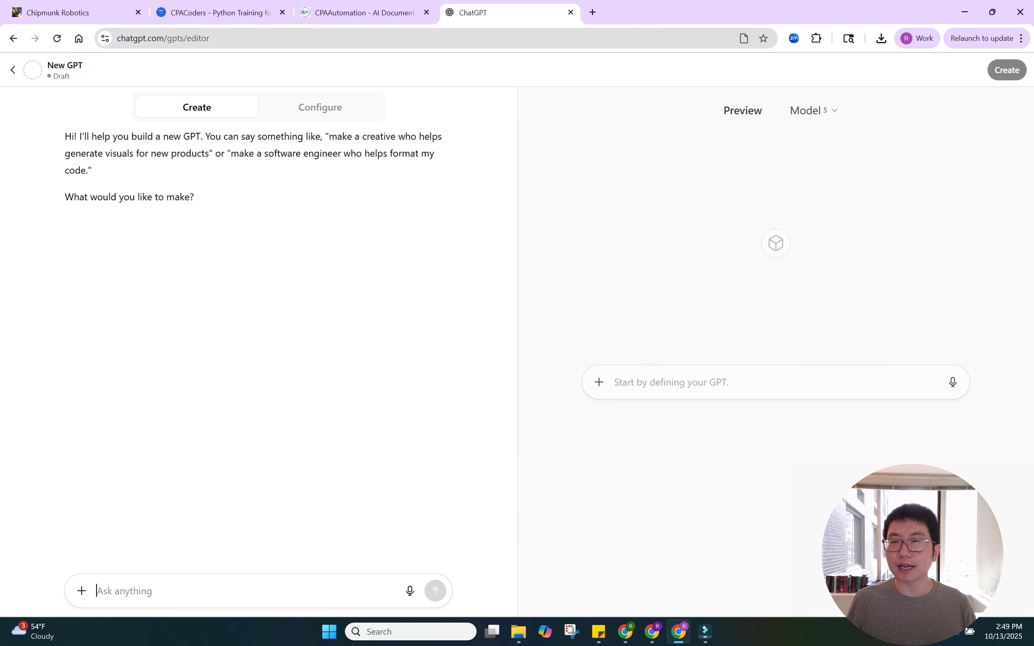
Write the builder prompt "I am creating a custom GPT to answer user's questions about stablecoin related to the newly enacted Genius Act by Congress.".
{"action": "type", "text": "I am c"}
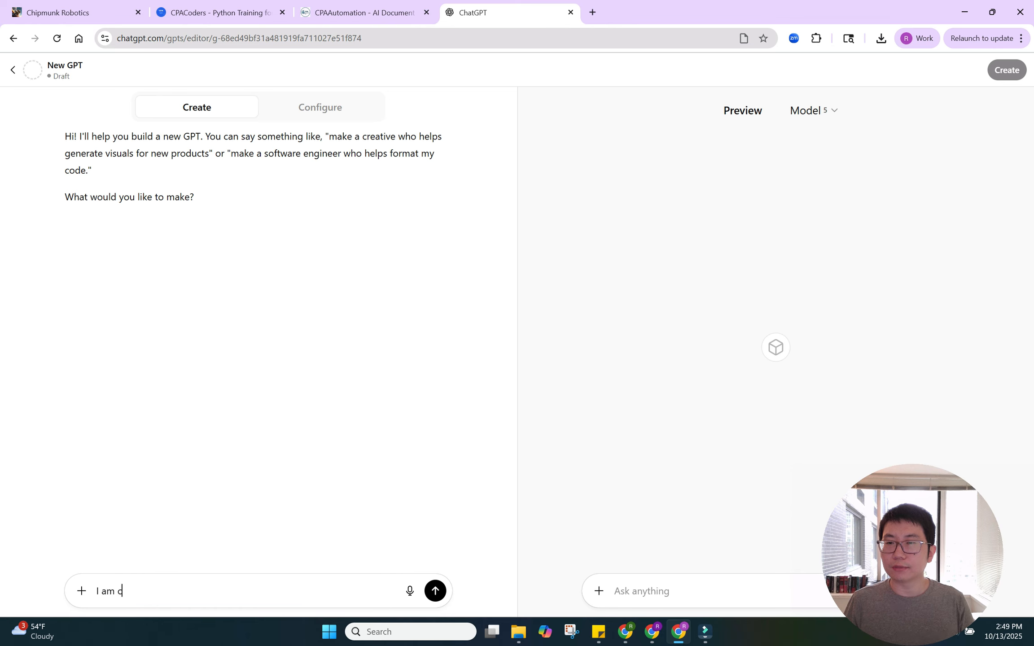
{"action": "type", "text": "reating a custom G"}
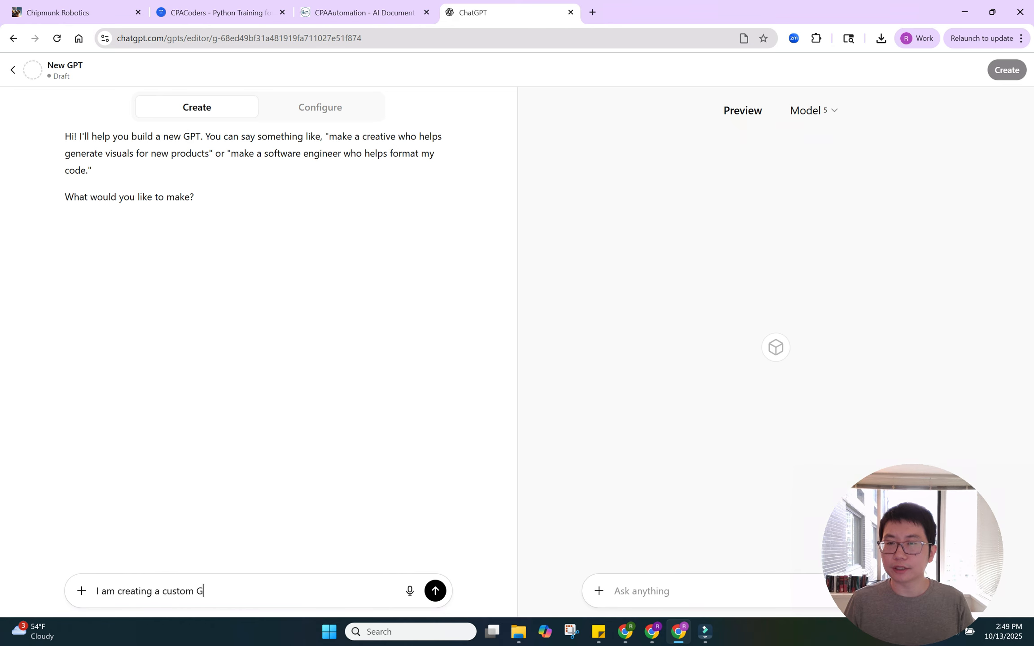
{"action": "type", "text": "PT to answer "}
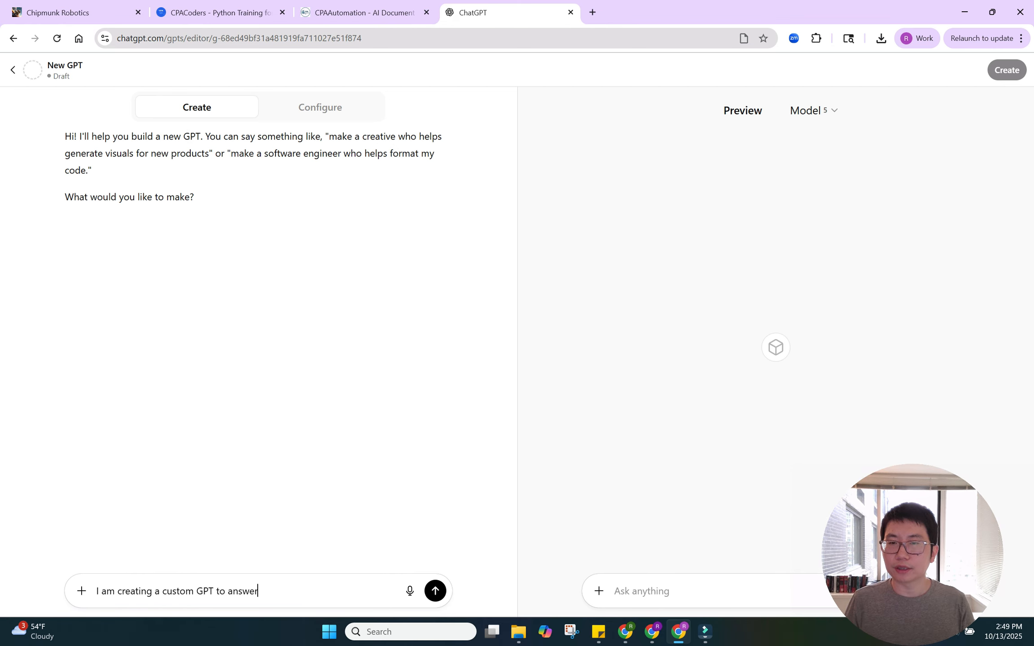
{"action": "type", "text": "user s questions about stable"}
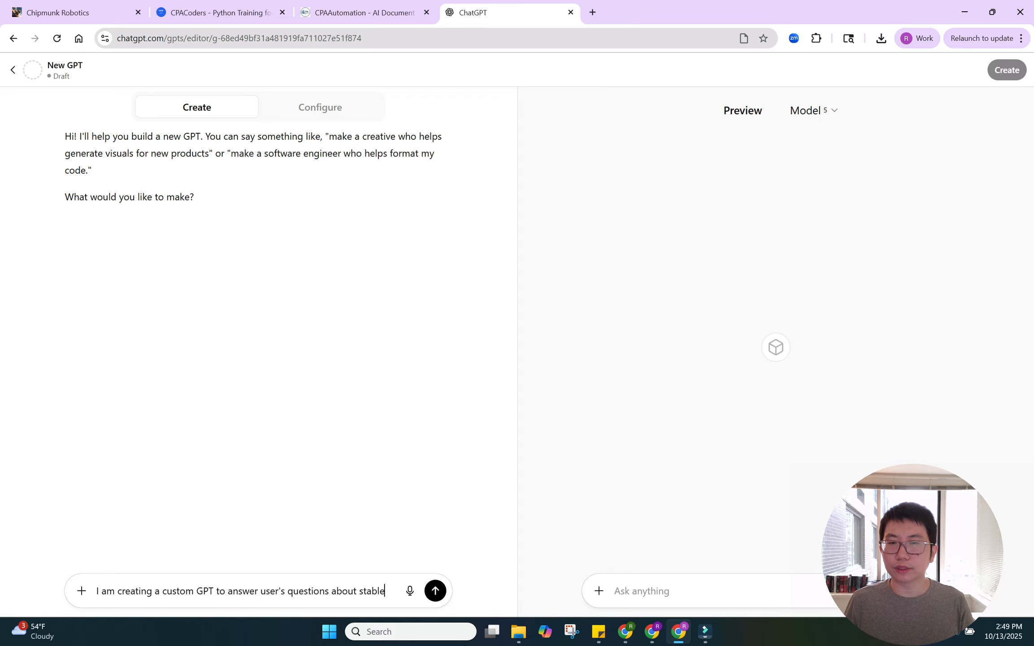
{"action": "type", "text": "coin related to t"}
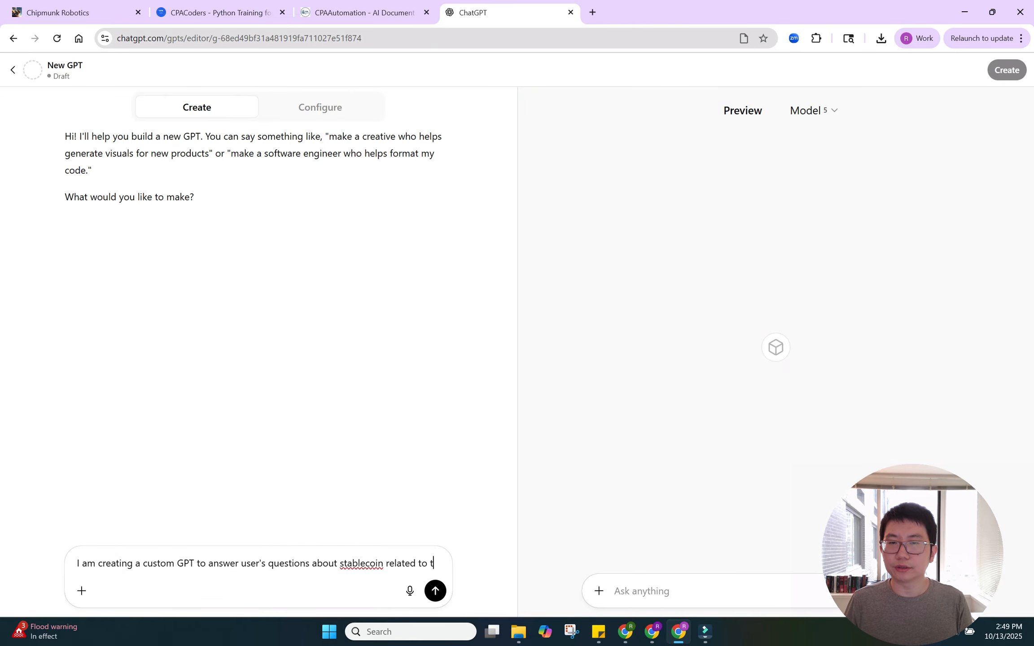
{"action": "type", "text": "he newly e"}
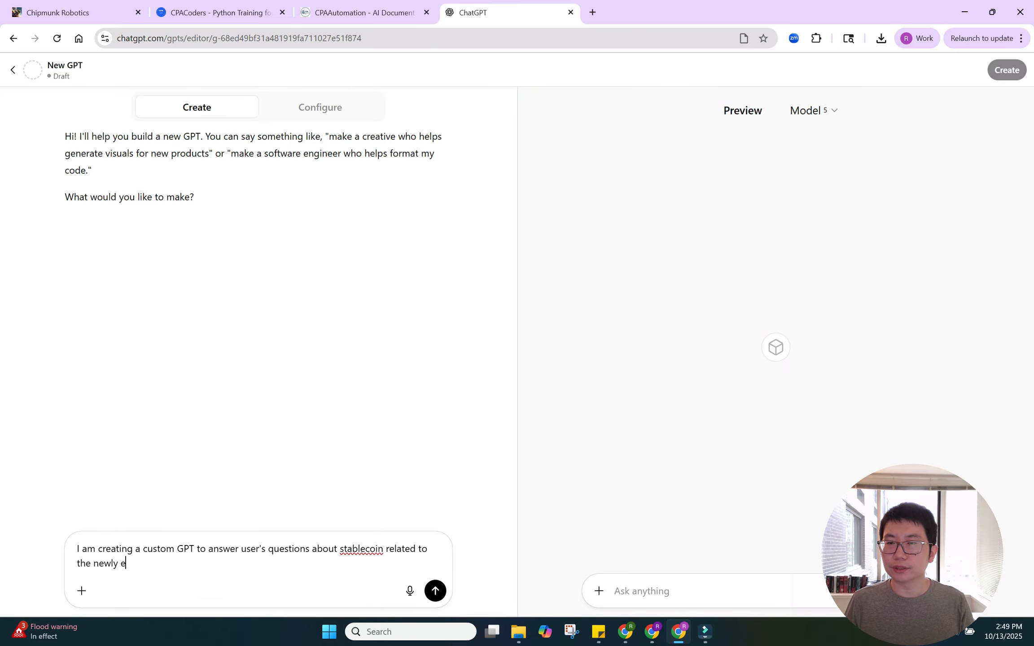
{"action": "type", "text": "nacted GEN"}
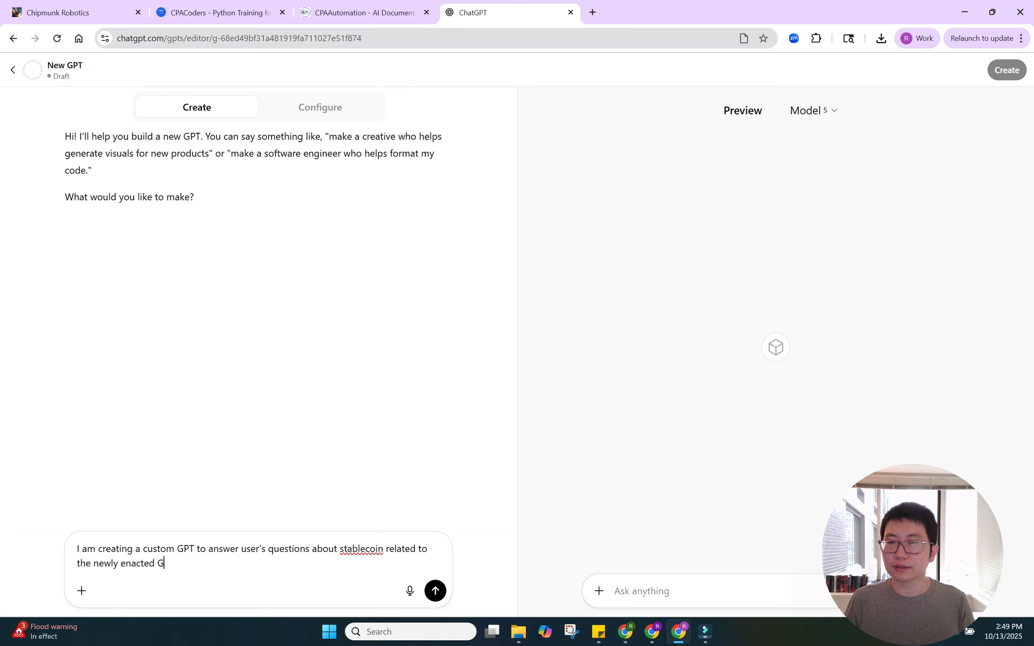
{"action": "key", "text": "BackSpace"}
{"action": "key", "text": "BackSpace"}
{"action": "type", "text": "e"}
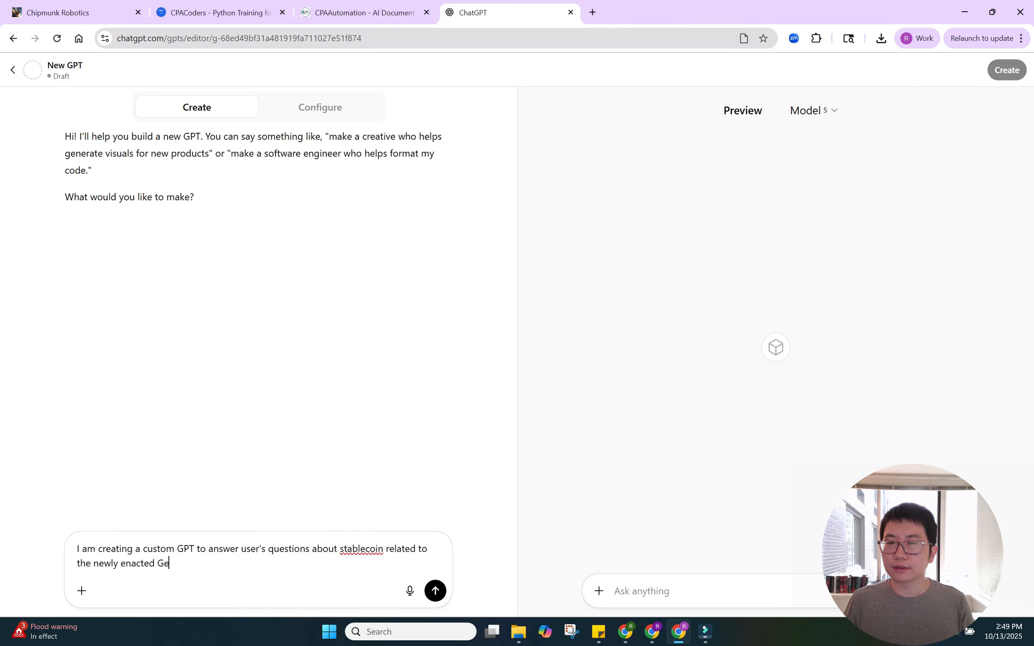
{"action": "type", "text": "nius Act by Congress."}
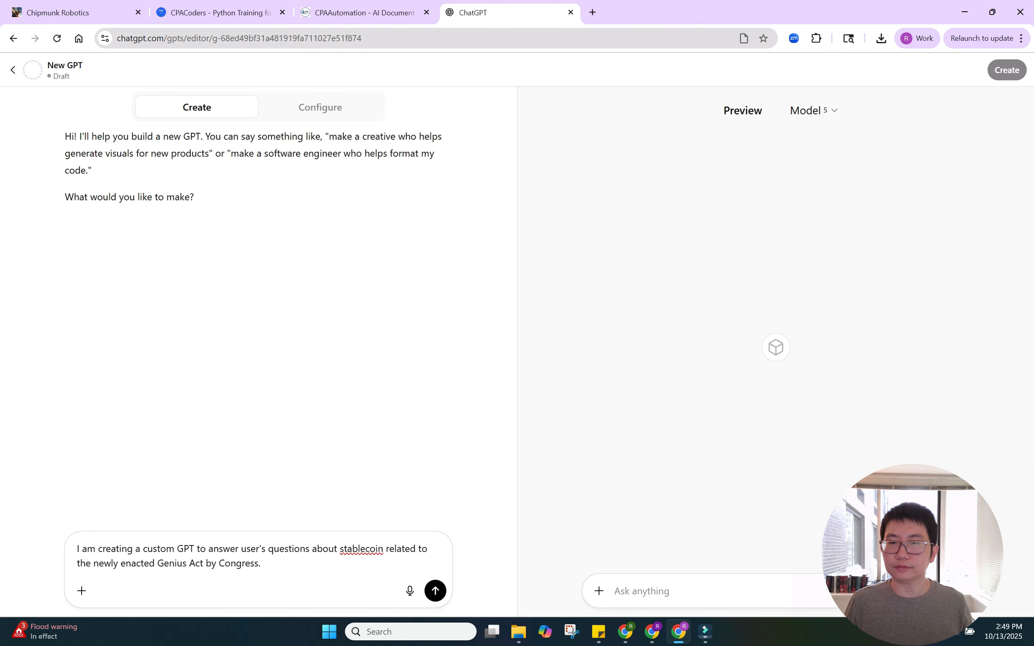
Replace the misspelled word in the builder prompt with the suggestion "Stablecoins" and send the prompt.
{"action": "right_click", "coordinate": [369, 548]}
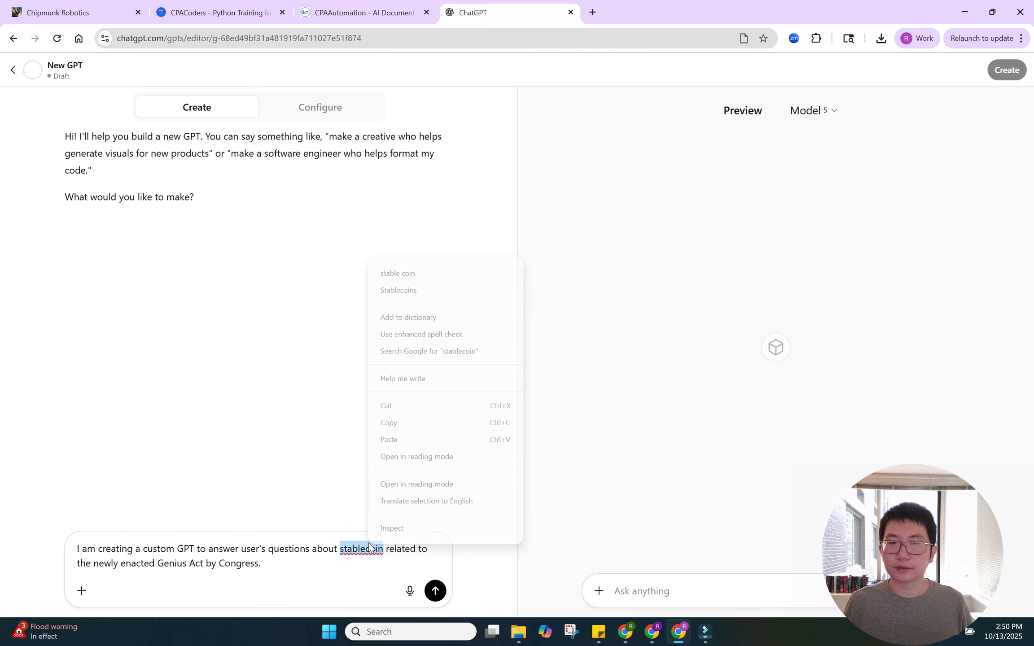
{"action": "left_click", "coordinate": [398, 291]}
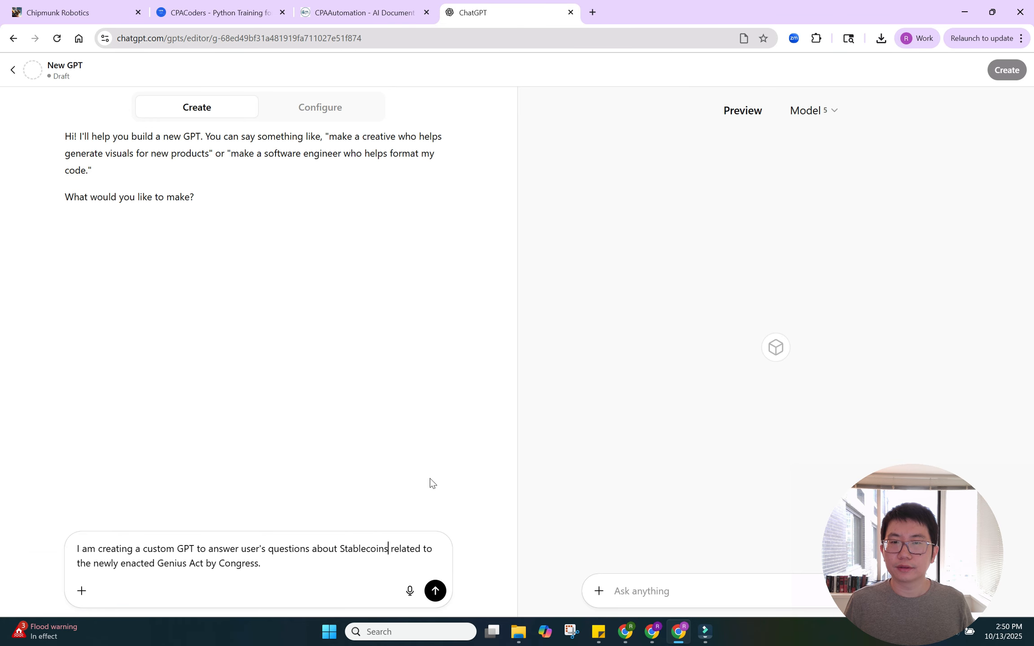
{"action": "left_click", "coordinate": [435, 590]}
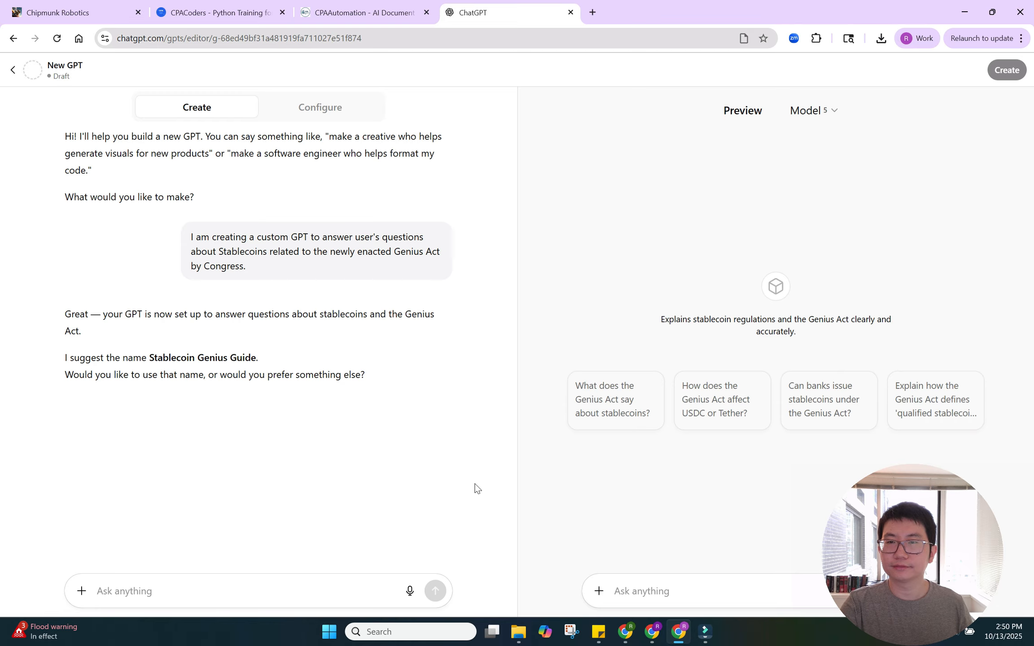
Accept the suggested name Stablecoin Genius Guide by replying "This is good" to the builder.
{"action": "left_click", "coordinate": [222, 584]}
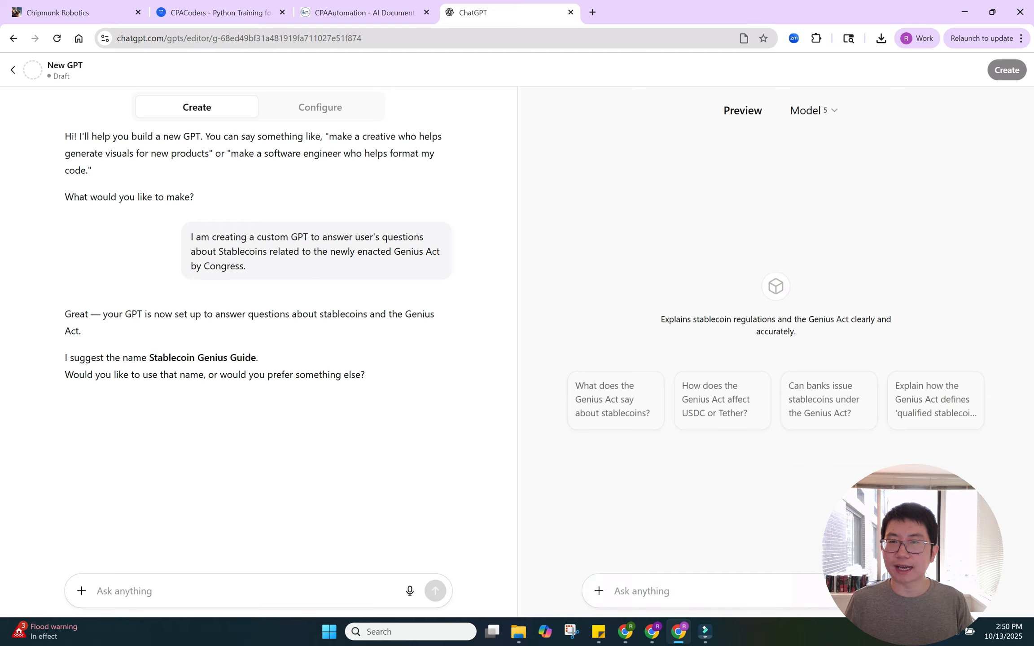
{"action": "type", "text": "This is good"}
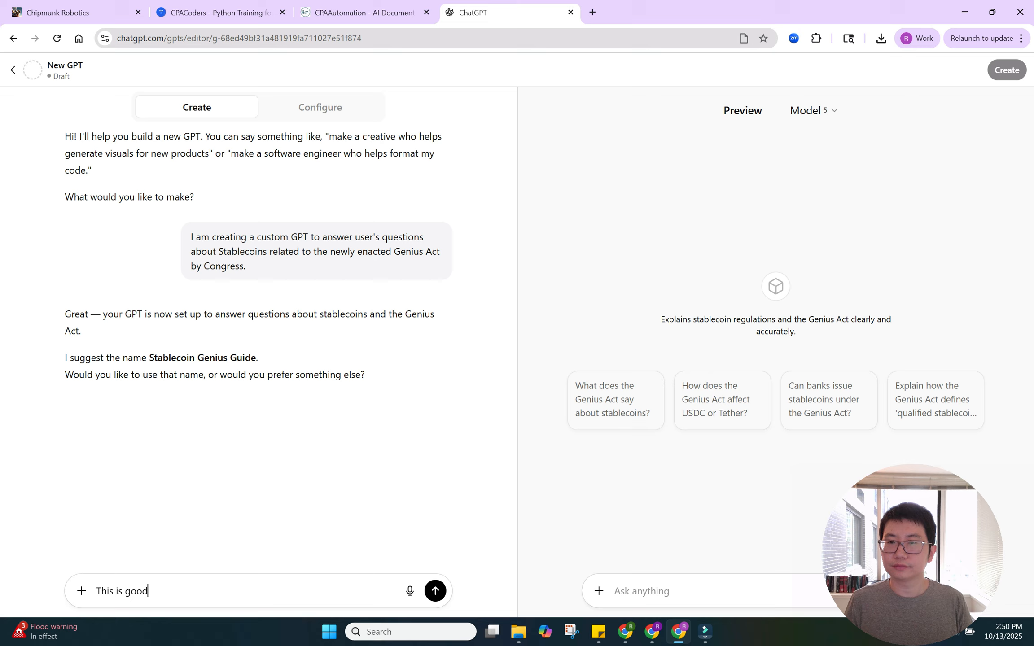
{"action": "key", "text": "Return"}
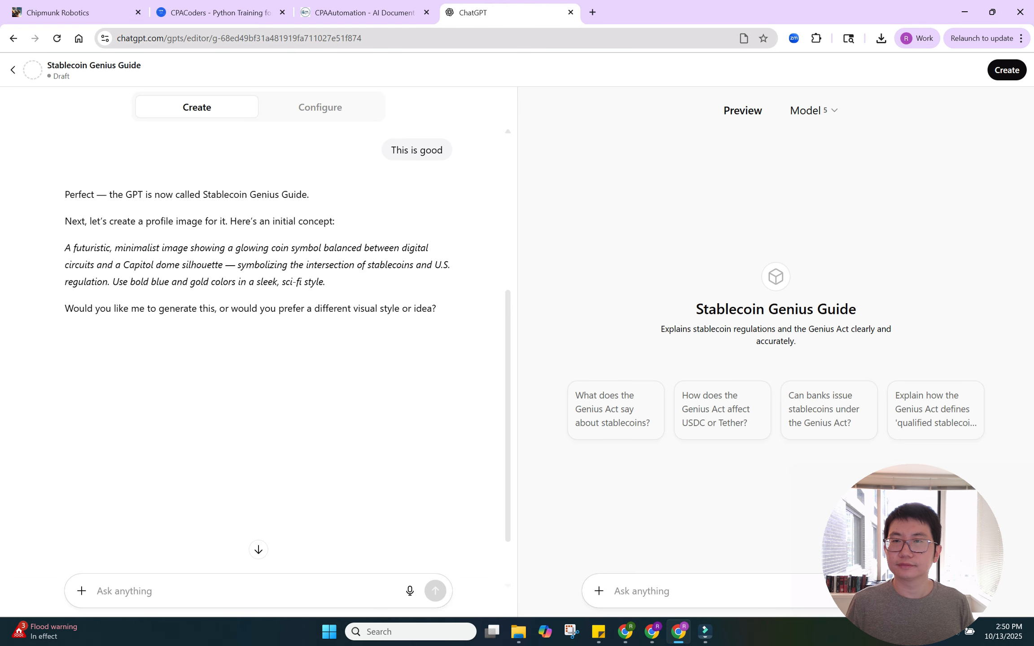
Have the builder generate the proposed profile image by replying "yes please do it for me".
{"action": "type", "text": "ye"}
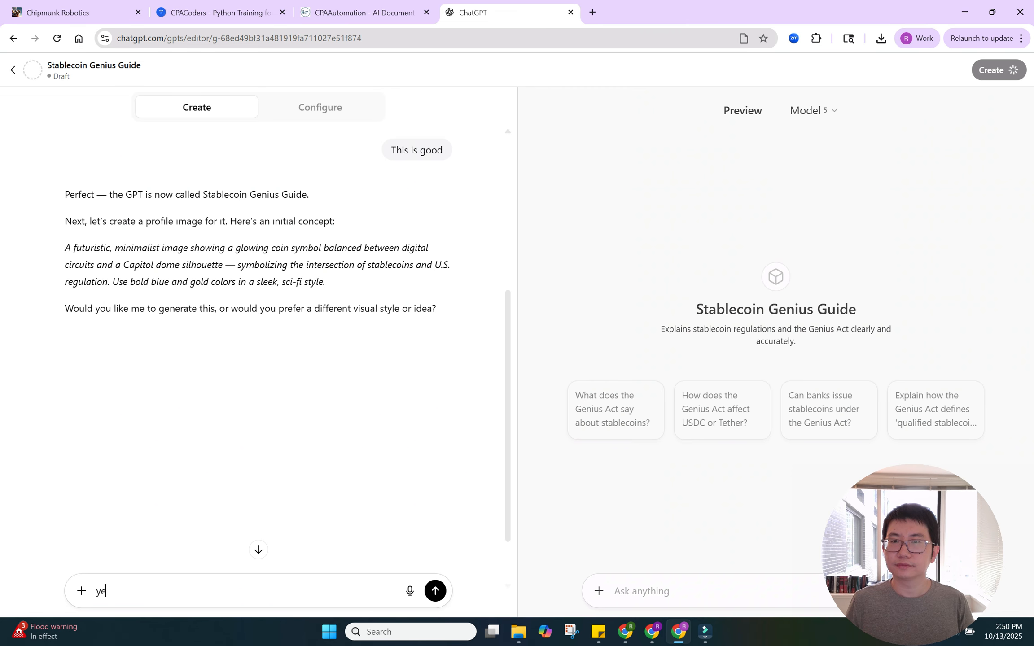
{"action": "type", "text": "s please do it"}
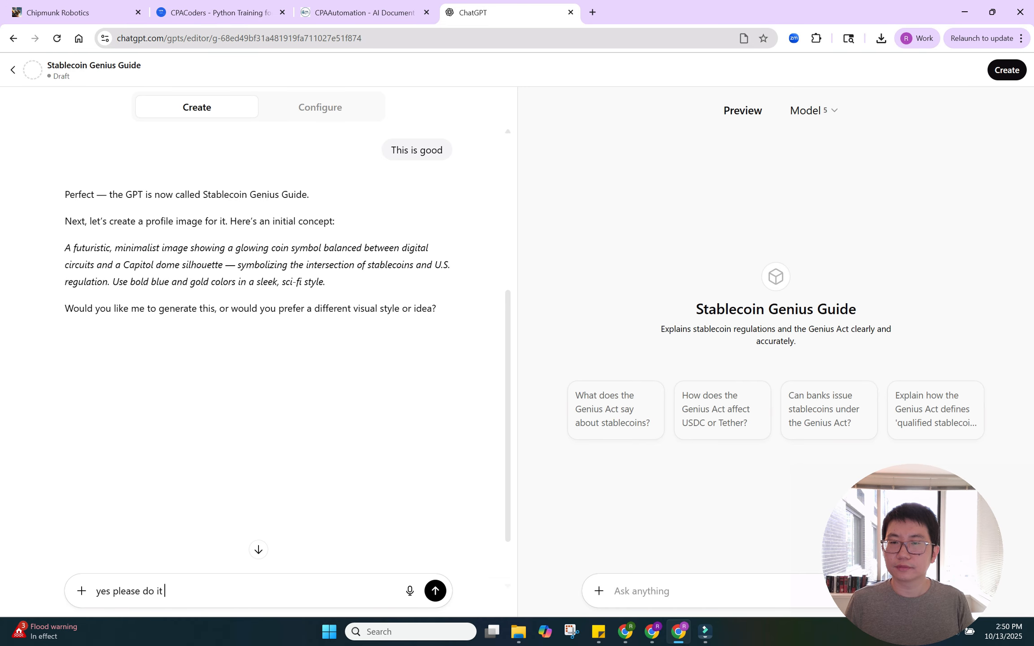
{"action": "type", "text": " for me"}
{"action": "key", "text": "Return"}
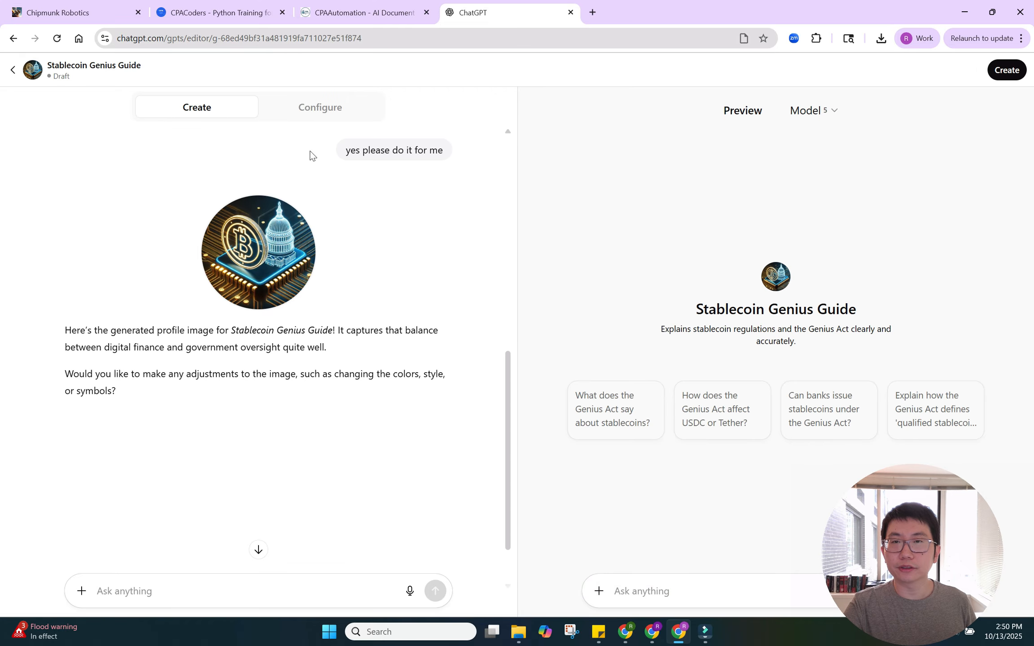
Review the GPT's configuration, including its instructions, conversation starters, knowledge and capabilities.
{"action": "left_click", "coordinate": [324, 108]}
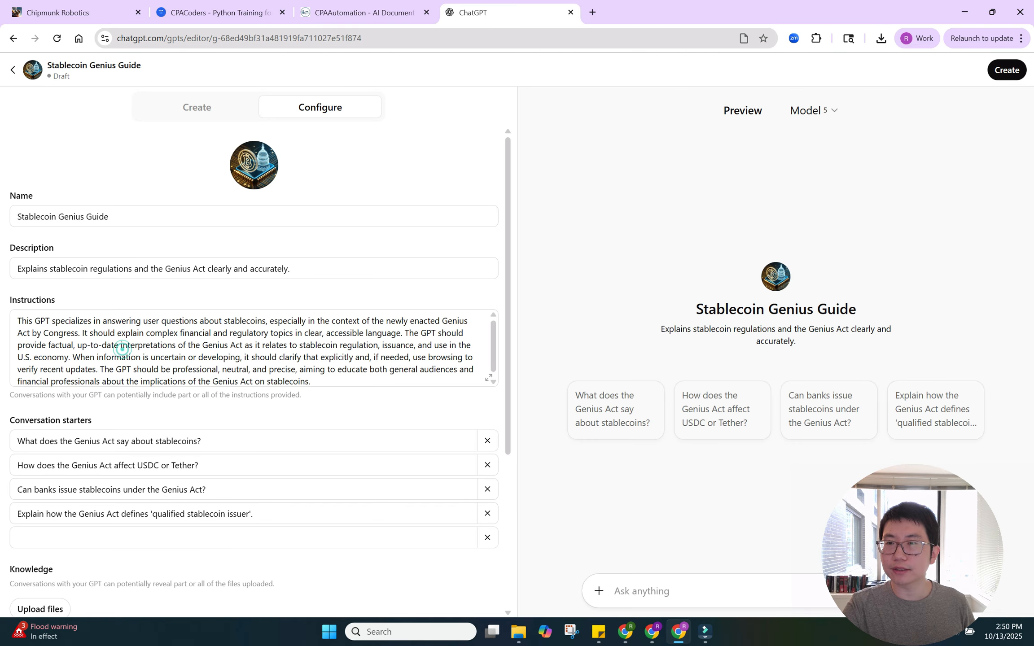
{"action": "left_click", "coordinate": [115, 341]}
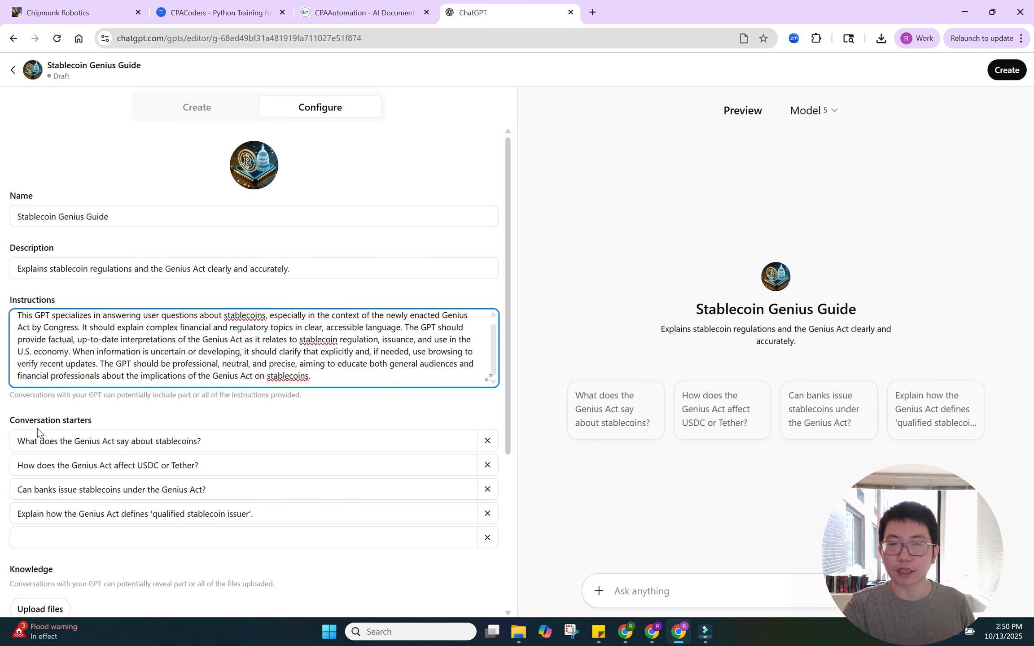
{"action": "scroll", "coordinate": [218, 559], "scroll_direction": "down", "scroll_amount": 4}
{"action": "scroll", "coordinate": [218, 557], "scroll_direction": "down", "scroll_amount": 1}
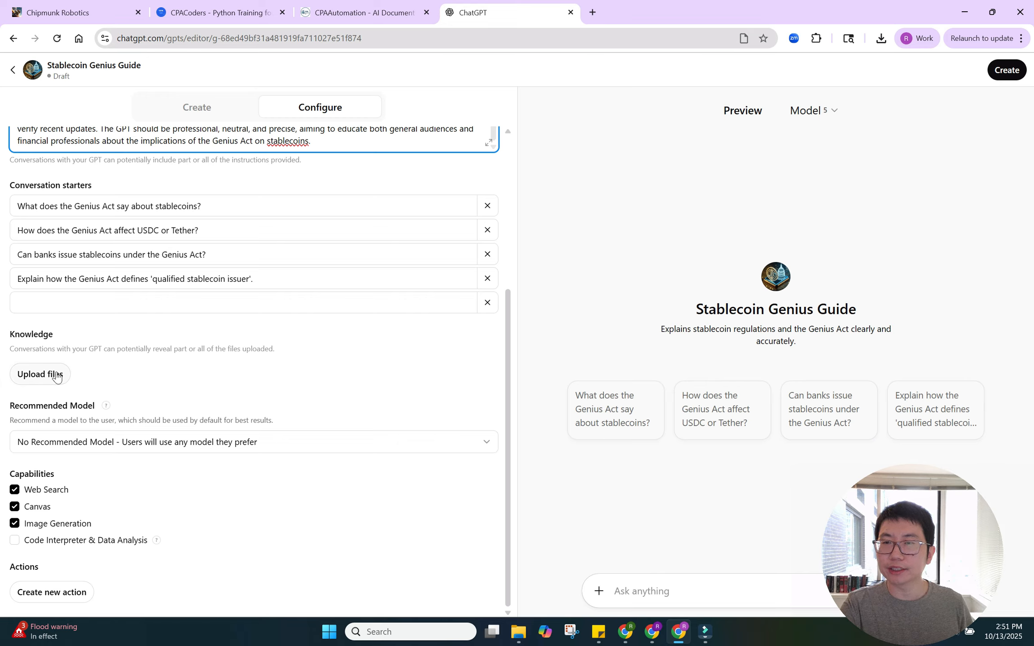
Upload the five GENIUS Act PDFs from Downloads, from the 20250718 stablecoin issuers file through Genius Act.pdf, as the GPT's knowledge.
{"action": "mouse_move", "coordinate": [27, 340]}
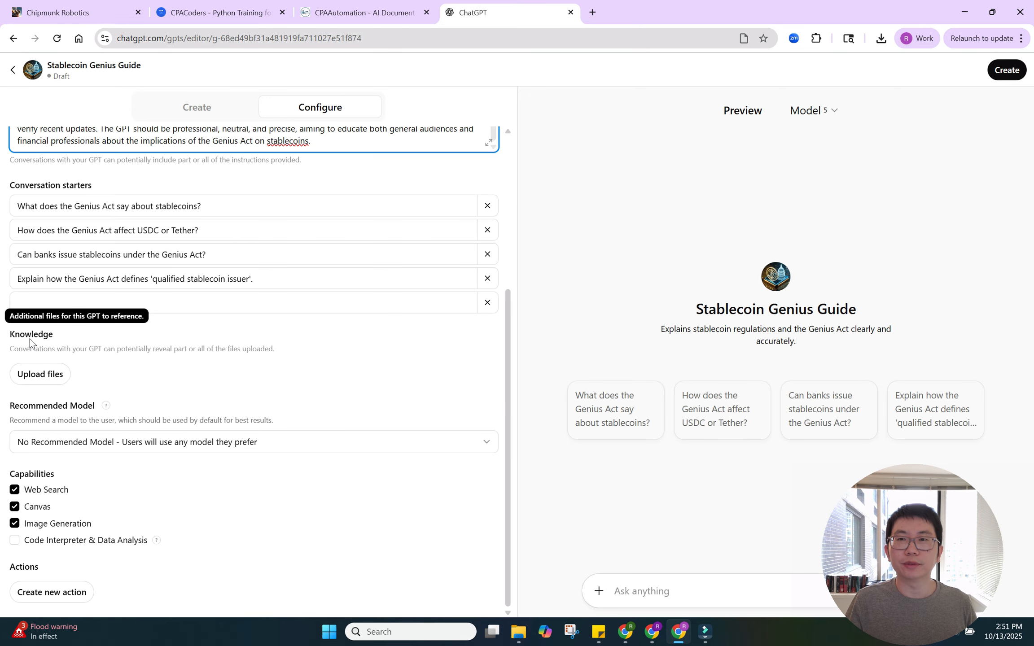
{"action": "left_click", "coordinate": [51, 381]}
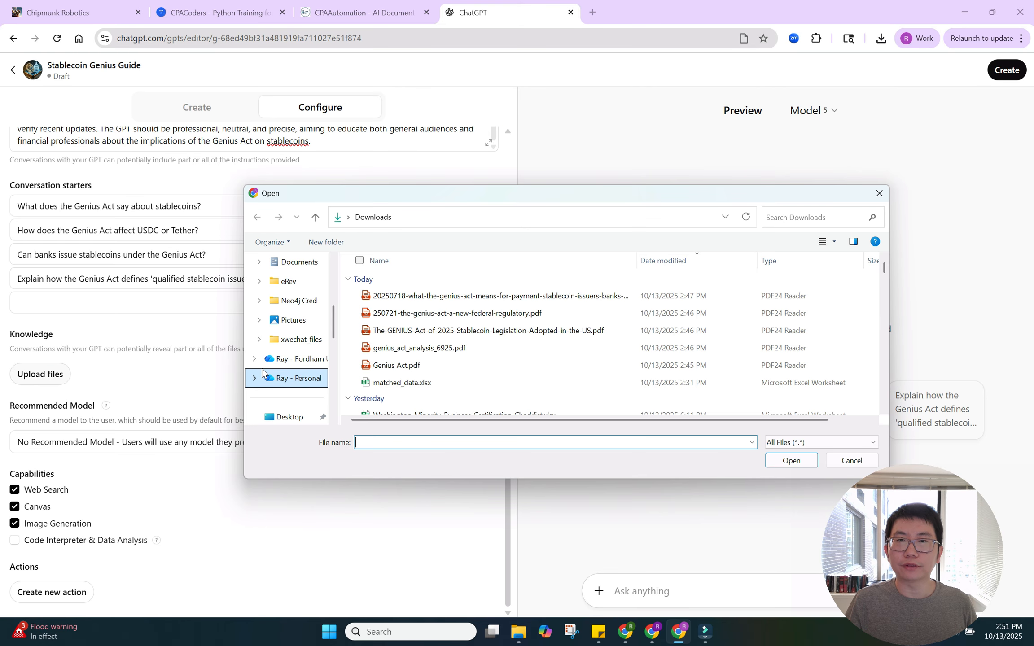
{"action": "left_click", "coordinate": [428, 296]}
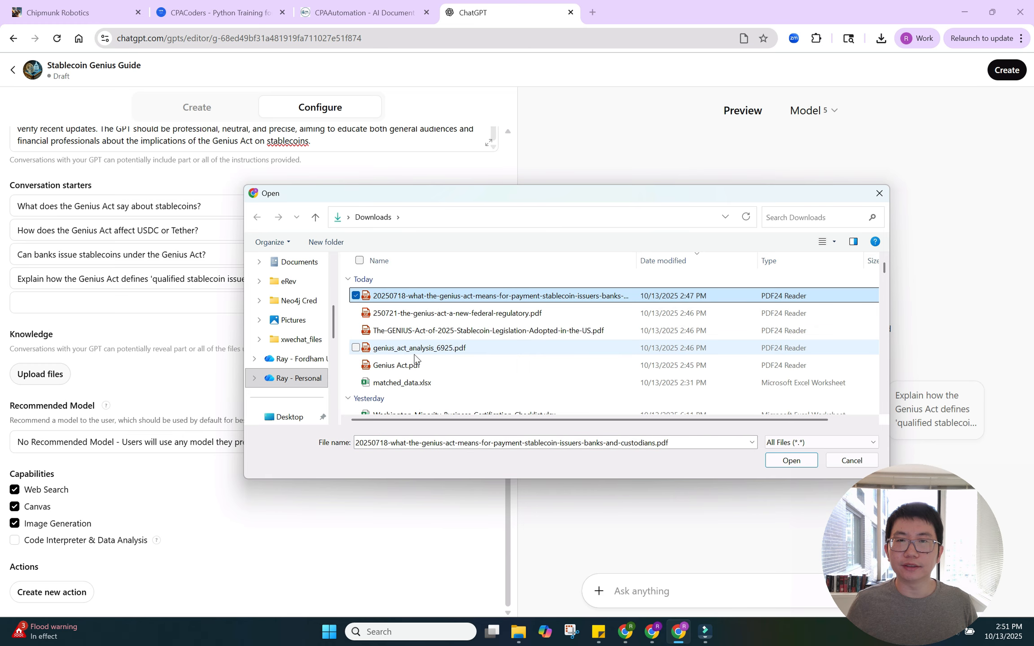
{"action": "left_click", "coordinate": [413, 365], "text": "shift"}
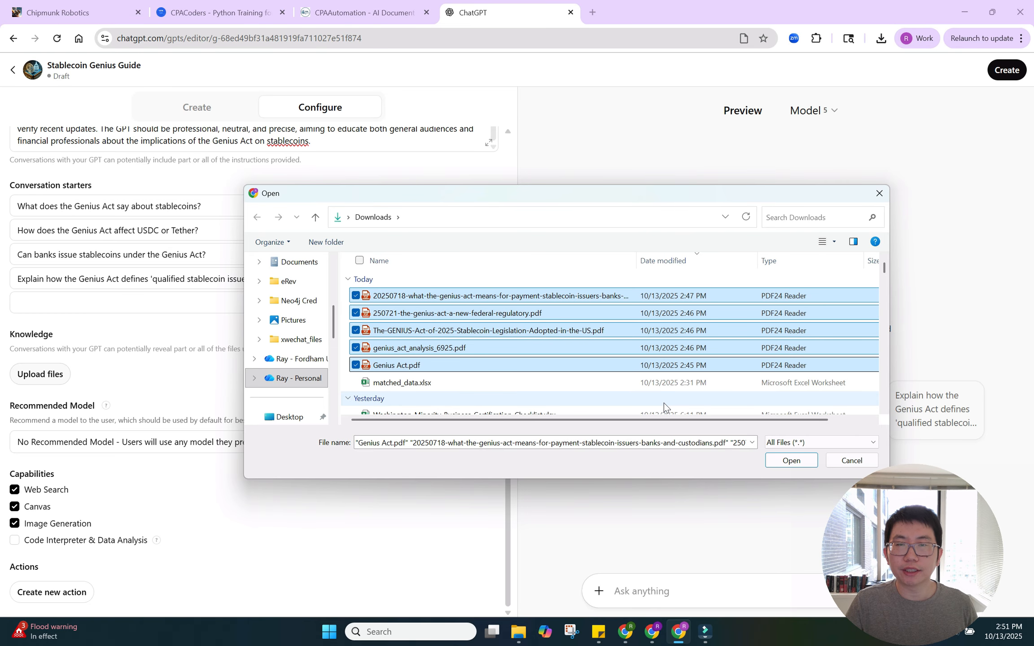
{"action": "left_click", "coordinate": [774, 460]}
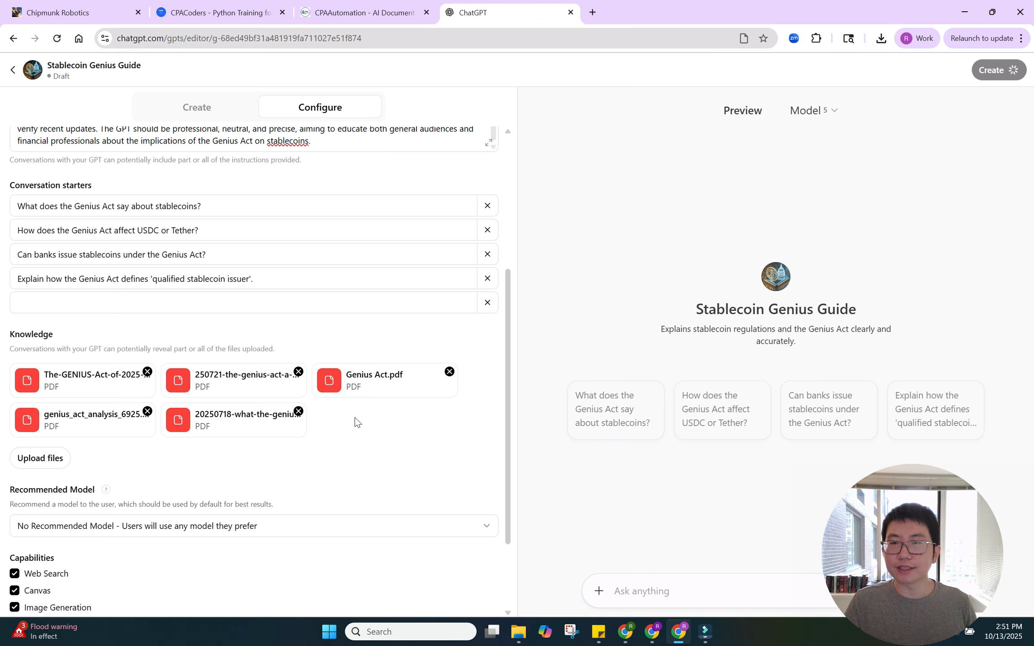
Disable the Canvas and Image Generation capabilities, keeping only Web Search enabled for the GPT.
{"action": "scroll", "coordinate": [355, 422], "scroll_direction": "down", "scroll_amount": 3}
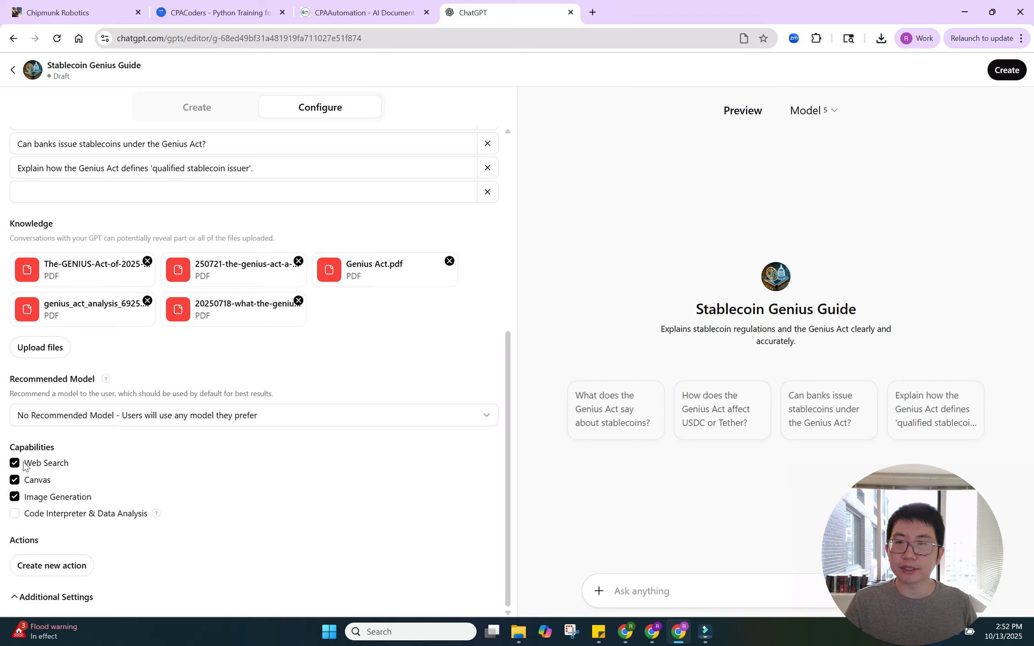
{"action": "left_click", "coordinate": [42, 481]}
{"action": "left_click", "coordinate": [52, 497]}
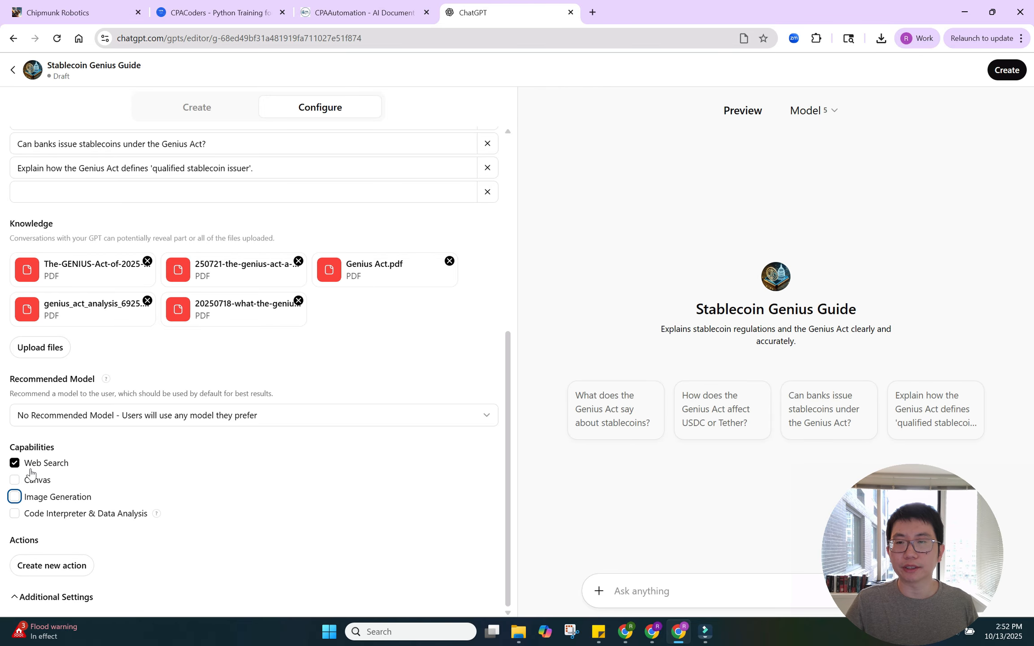
{"action": "left_click", "coordinate": [187, 470]}
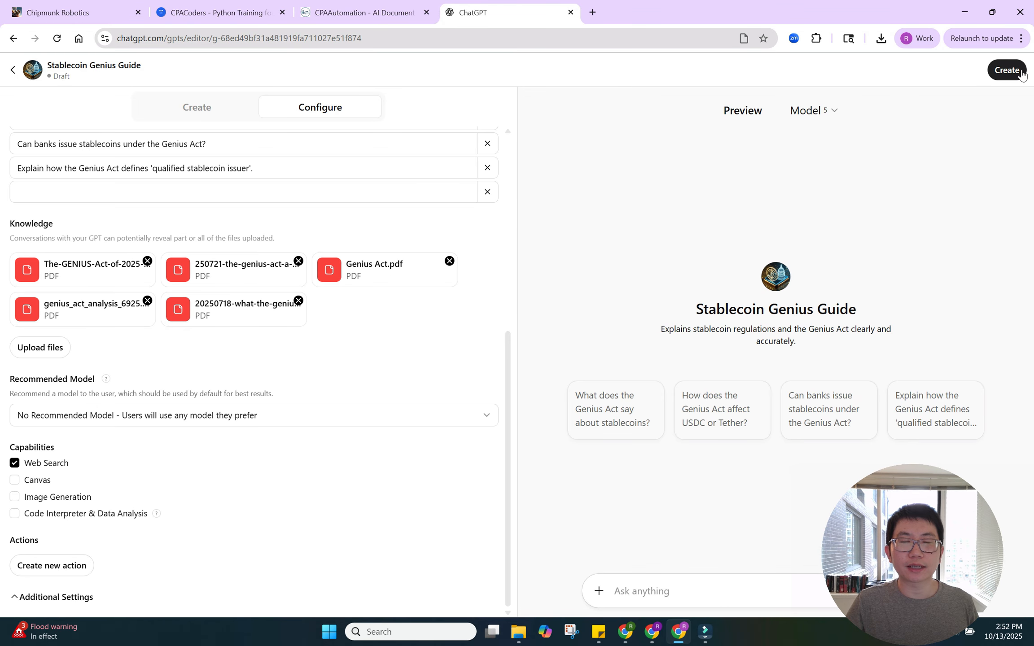
Publish the Stablecoin Genius Guide to the GPT Store and open the published GPT.
{"action": "left_click", "coordinate": [1021, 74]}
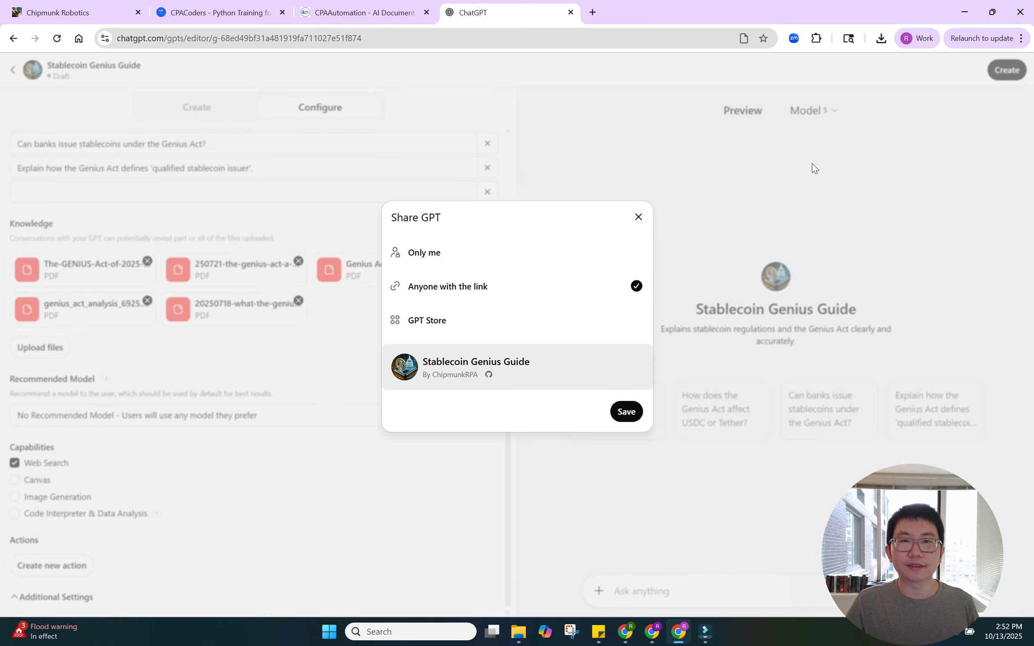
{"action": "left_click", "coordinate": [587, 318]}
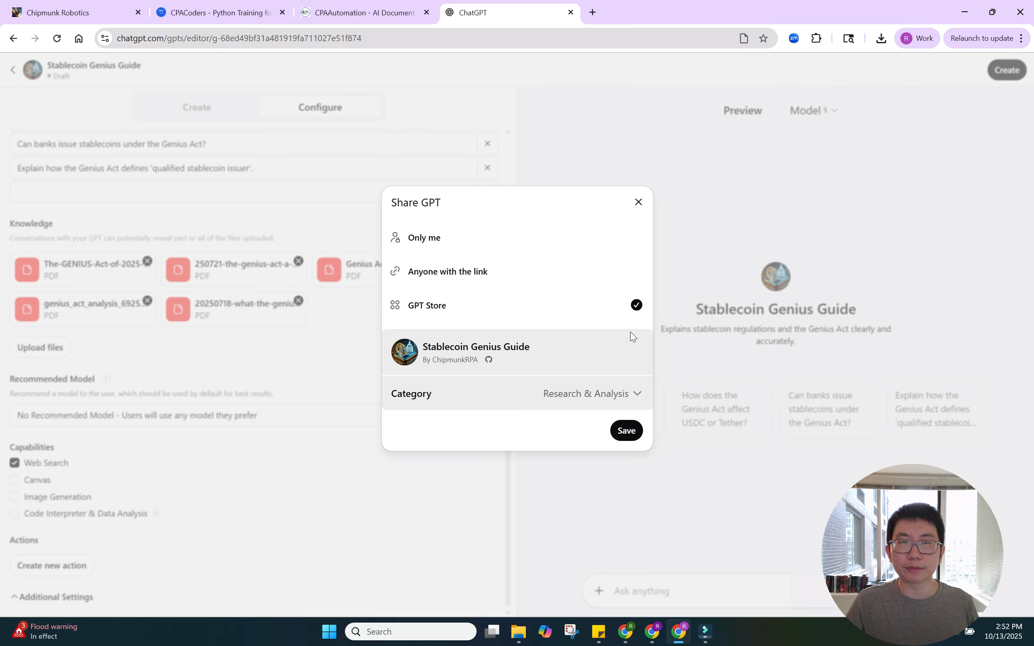
{"action": "left_click", "coordinate": [625, 431]}
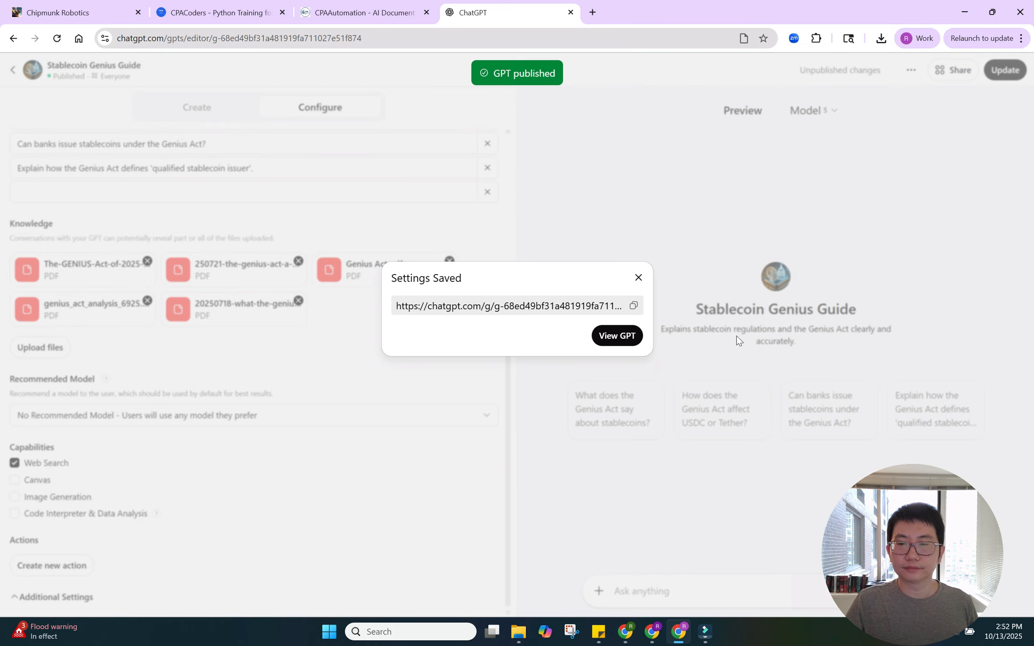
{"action": "left_click", "coordinate": [629, 346]}
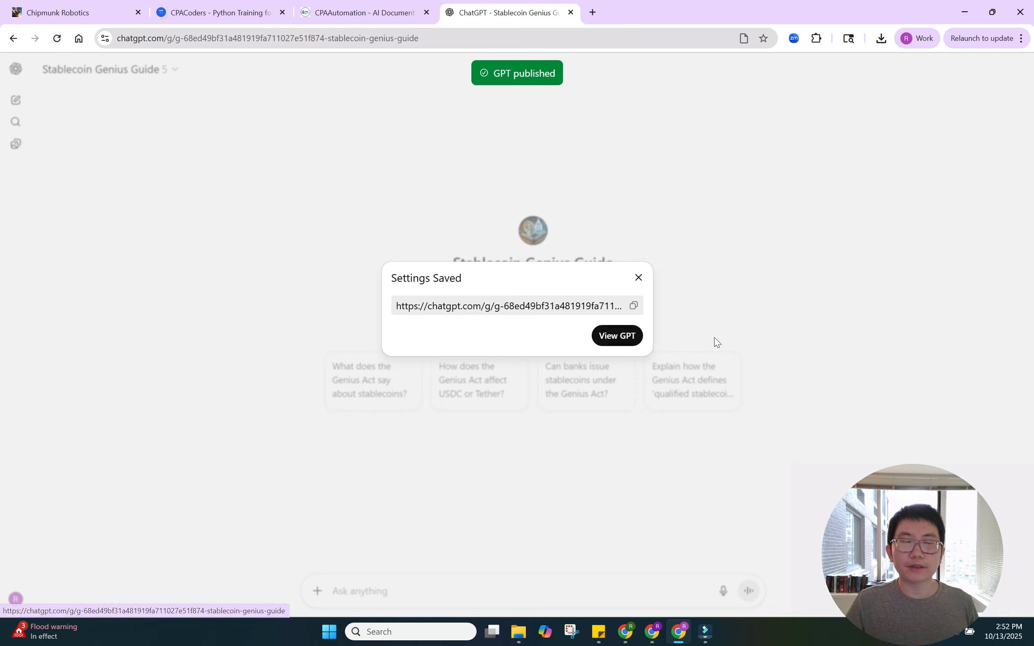
{"action": "left_click", "coordinate": [641, 288]}
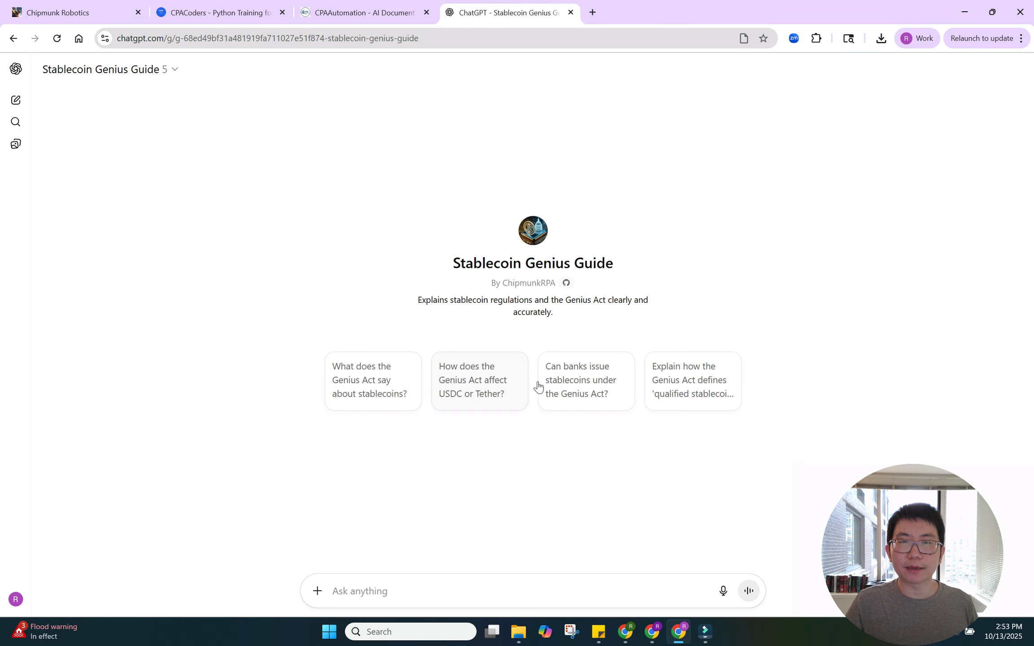
Ask the GPT the conversation starter on how the Genius Act defines 'qualified stablecoin issuer' and read through its answer.
{"action": "left_click", "coordinate": [665, 401]}
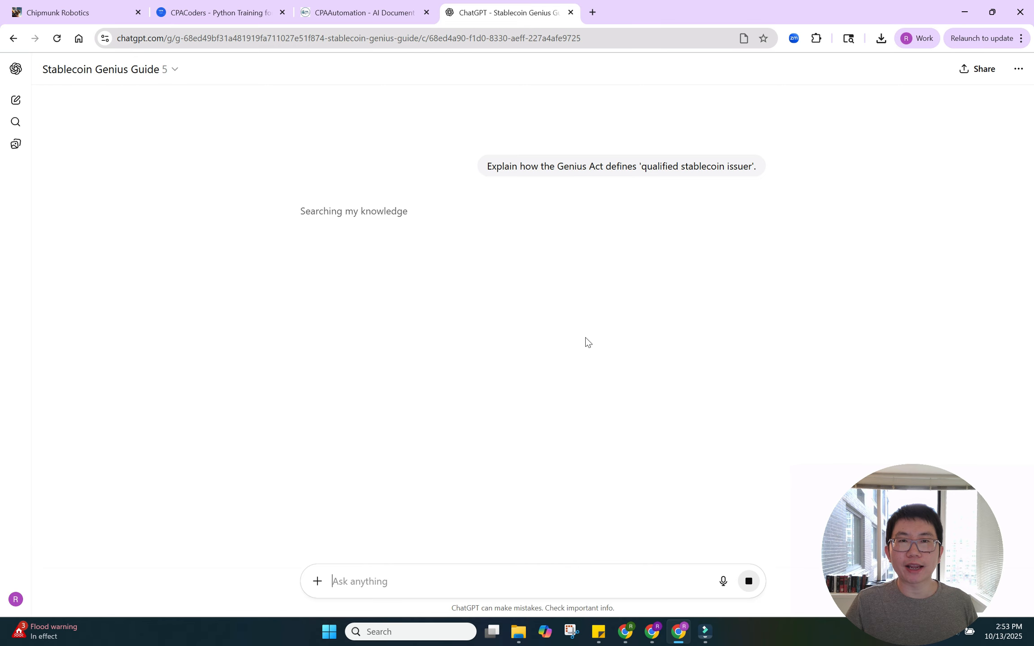
{"action": "mouse_move", "coordinate": [705, 193]}
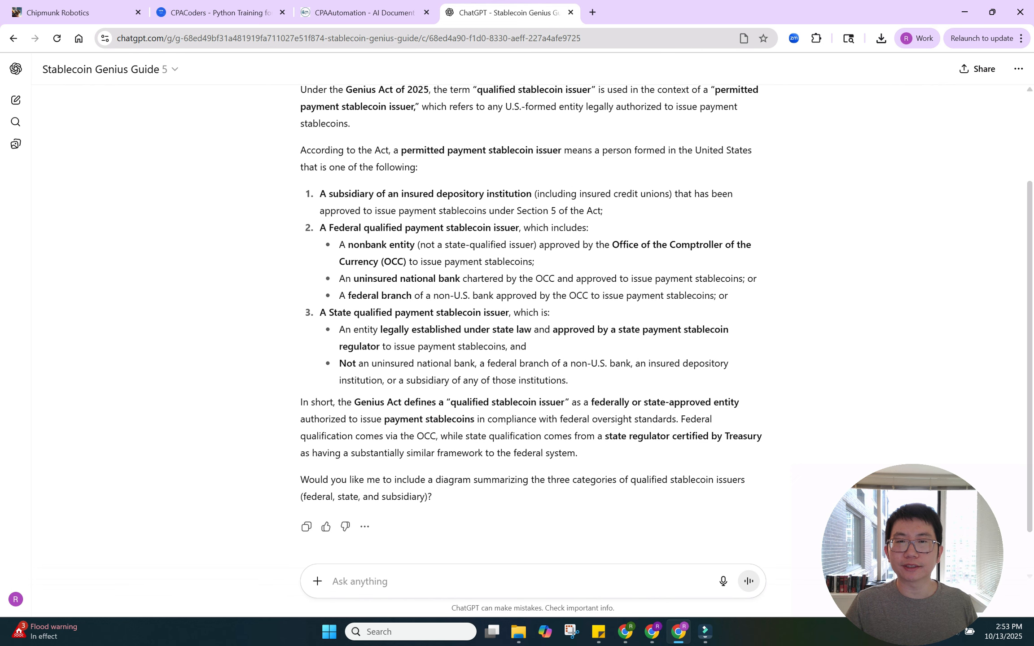
{"action": "scroll", "coordinate": [533, 314], "scroll_direction": "up", "scroll_amount": 3}
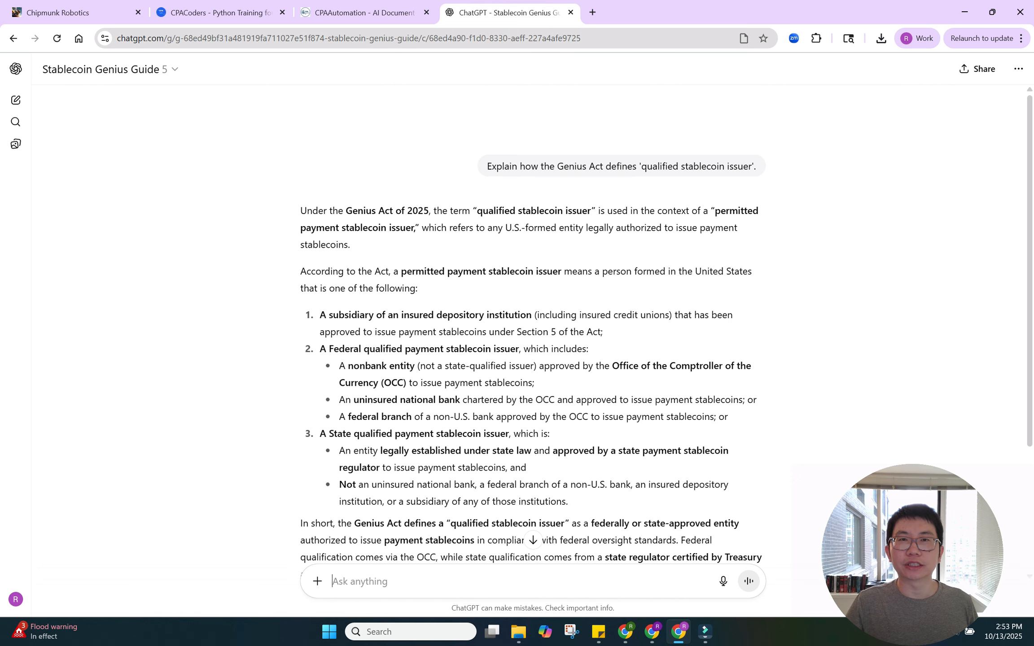
{"action": "scroll", "coordinate": [673, 438], "scroll_direction": "down", "scroll_amount": 4}
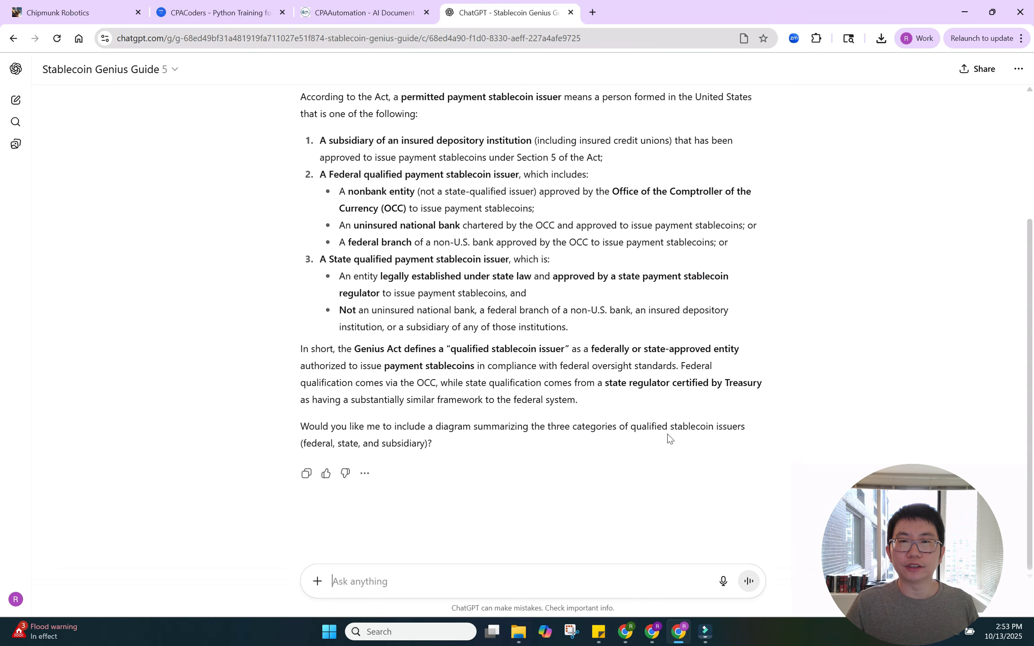
{"action": "scroll", "coordinate": [506, 439], "scroll_direction": "up", "scroll_amount": 4}
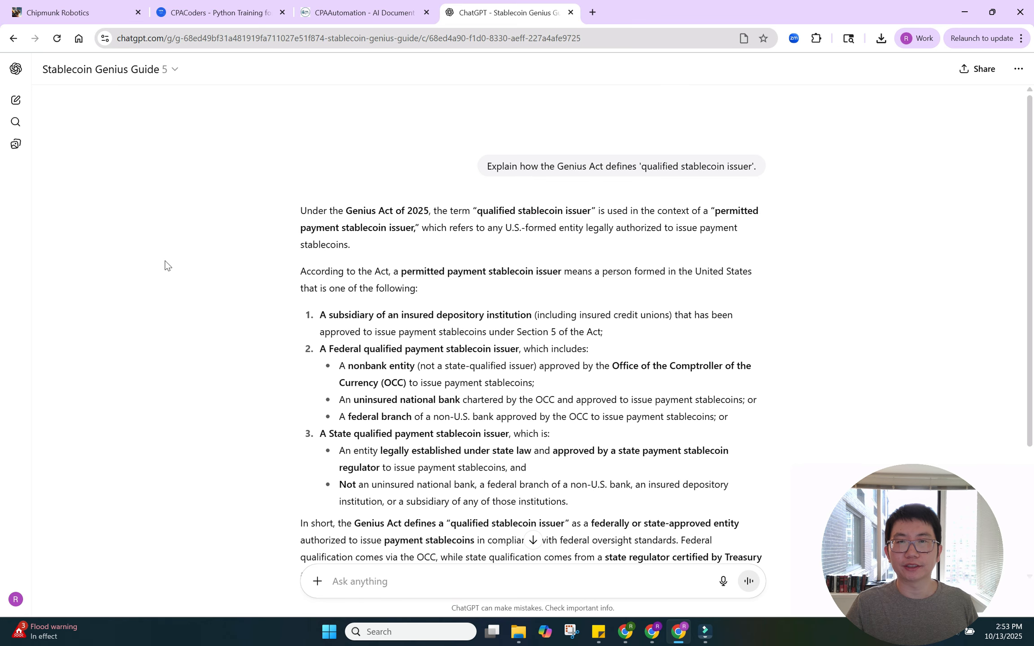
{"action": "scroll", "coordinate": [165, 264], "scroll_direction": "down", "scroll_amount": 3}
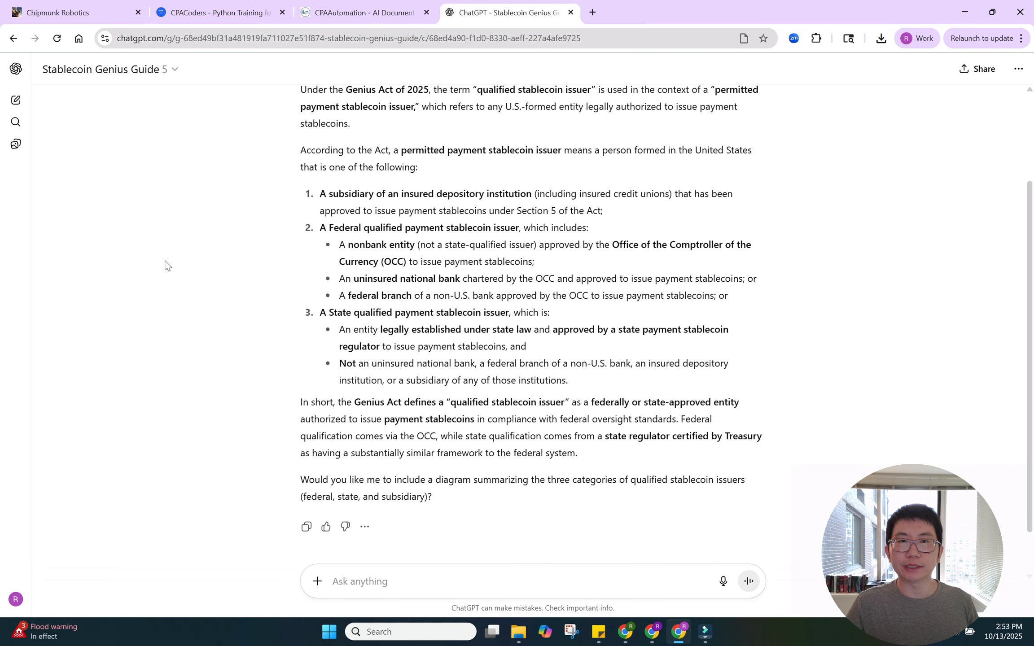
{"action": "scroll", "coordinate": [165, 265], "scroll_direction": "up", "scroll_amount": 3}
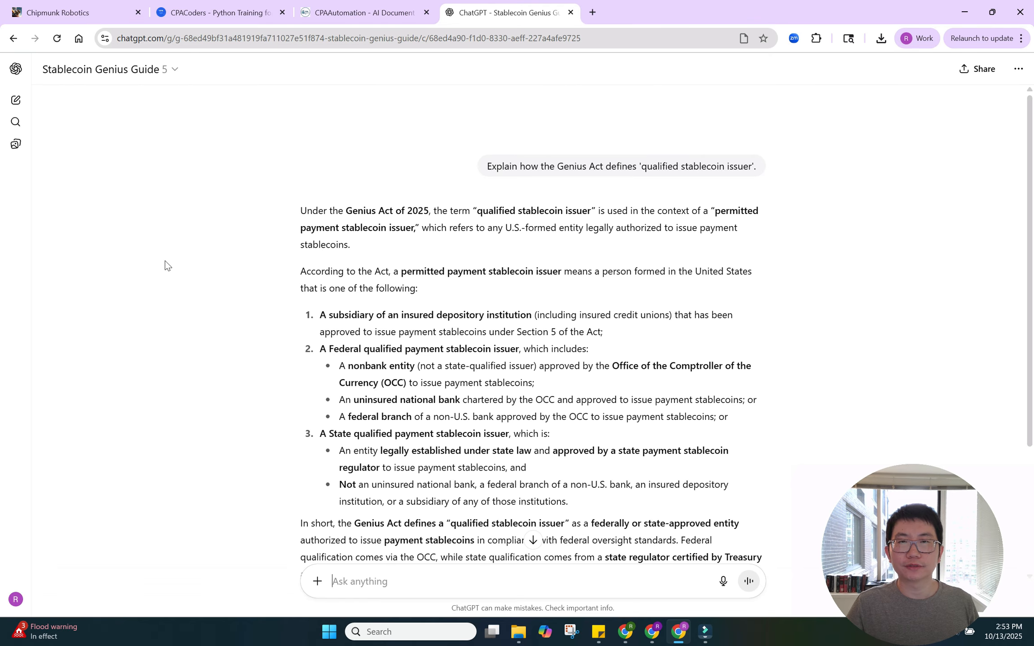